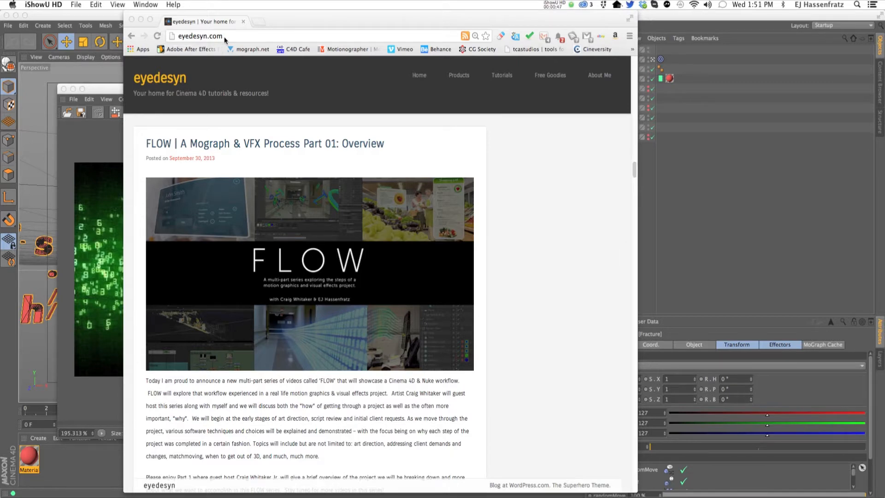
# Step: Review the FLOW Part 01 and Part 02 tutorial posts on eyedesyn.com and close the page
pyautogui.scroll(-1, 270, 248)
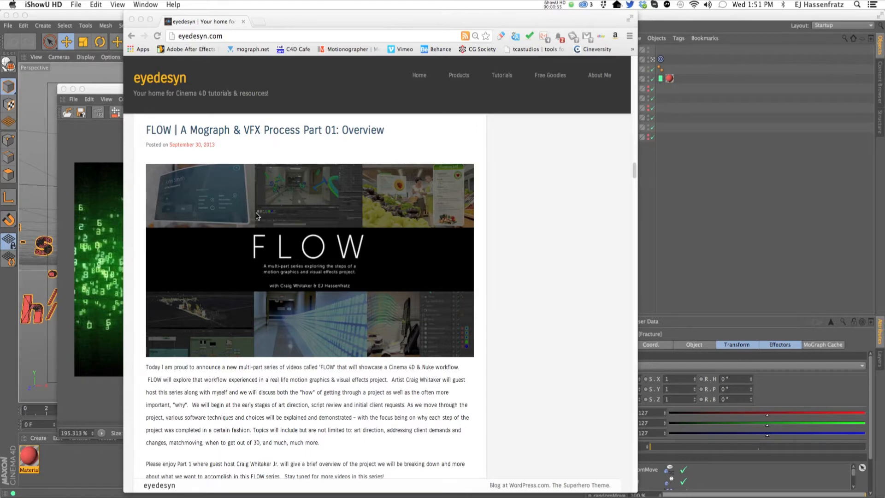
pyautogui.scroll(-5, 257, 216)
pyautogui.scroll(-5, 257, 215)
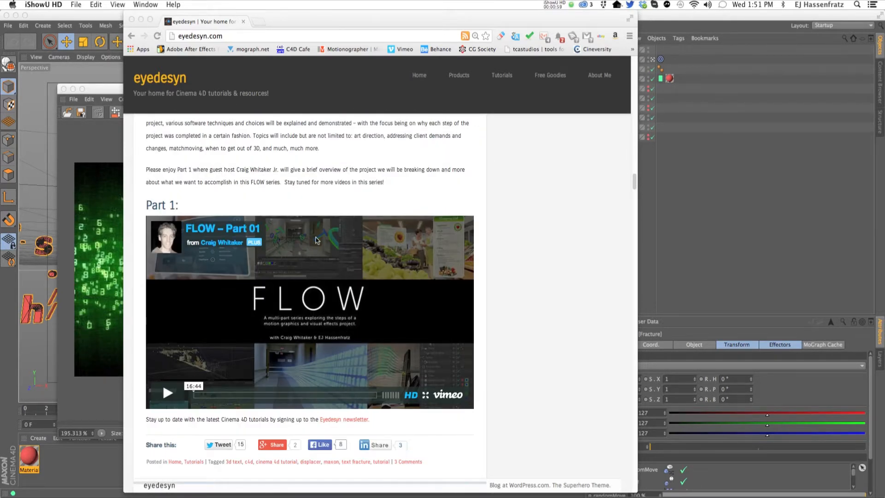
pyautogui.scroll(5, 320, 238)
pyautogui.scroll(-1, 321, 238)
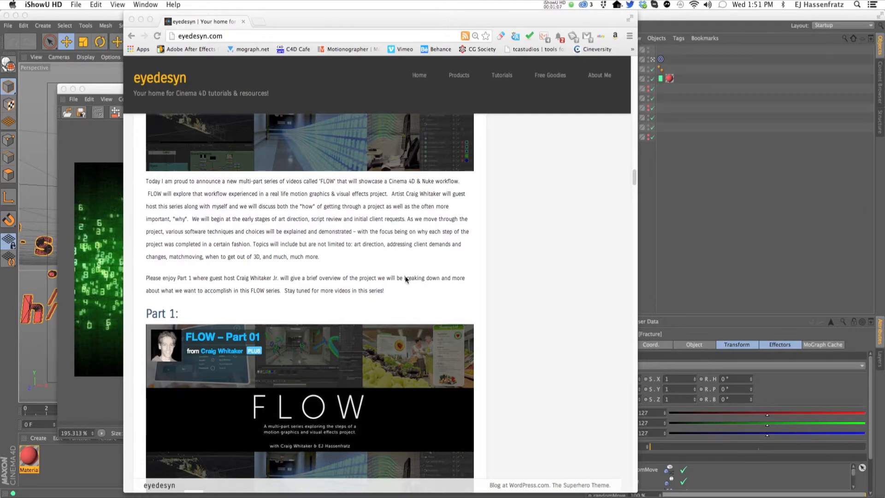
pyautogui.scroll(20, 406, 279)
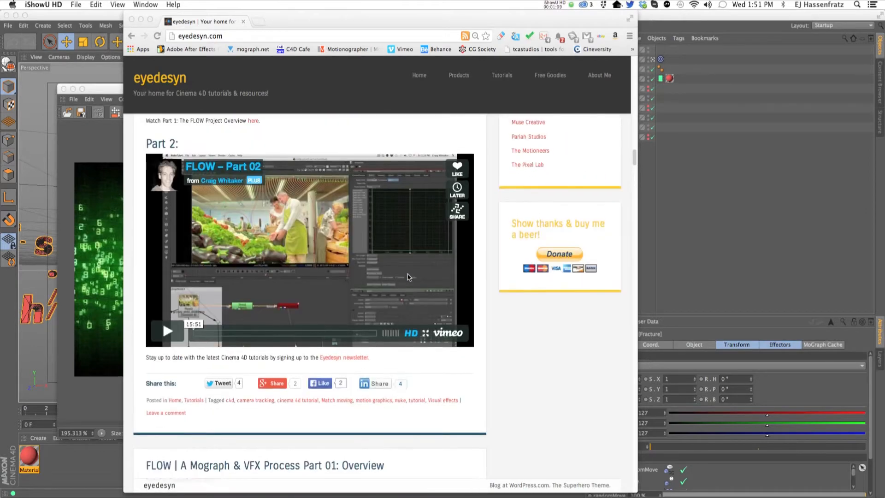
pyautogui.scroll(12, 408, 276)
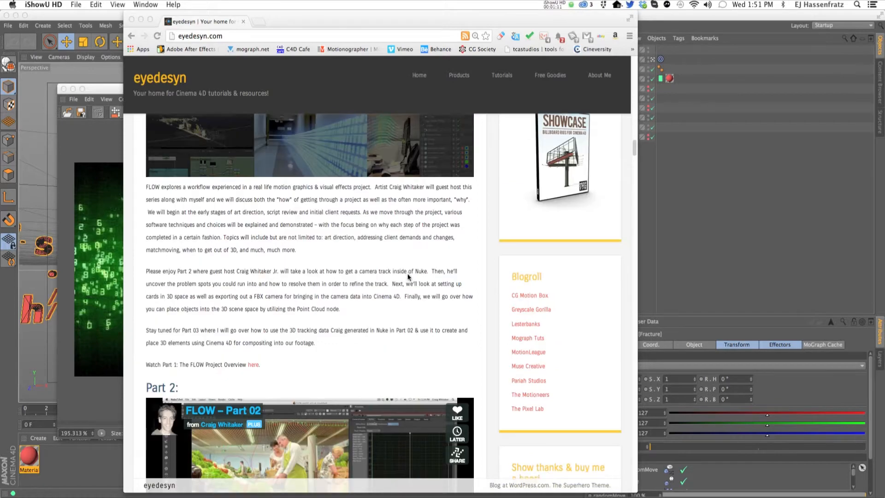
pyautogui.scroll(-9, 408, 276)
pyautogui.scroll(7, 407, 277)
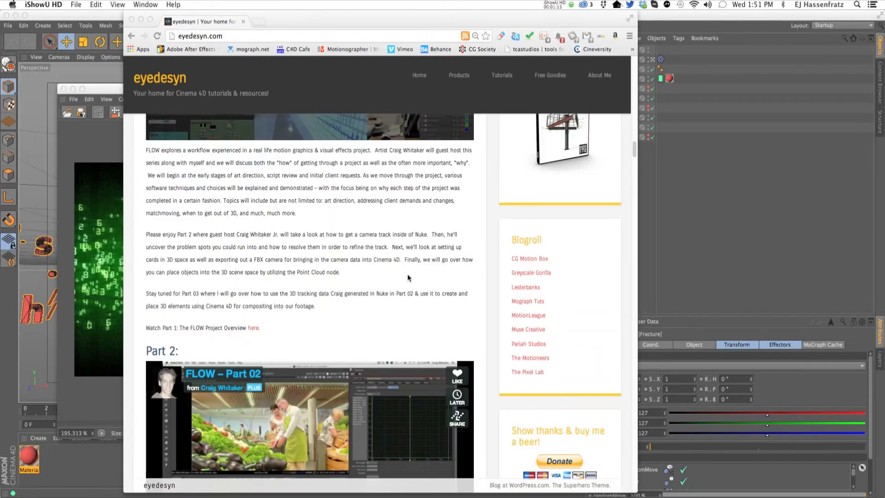
pyautogui.scroll(9, 408, 277)
pyautogui.scroll(-1, 408, 277)
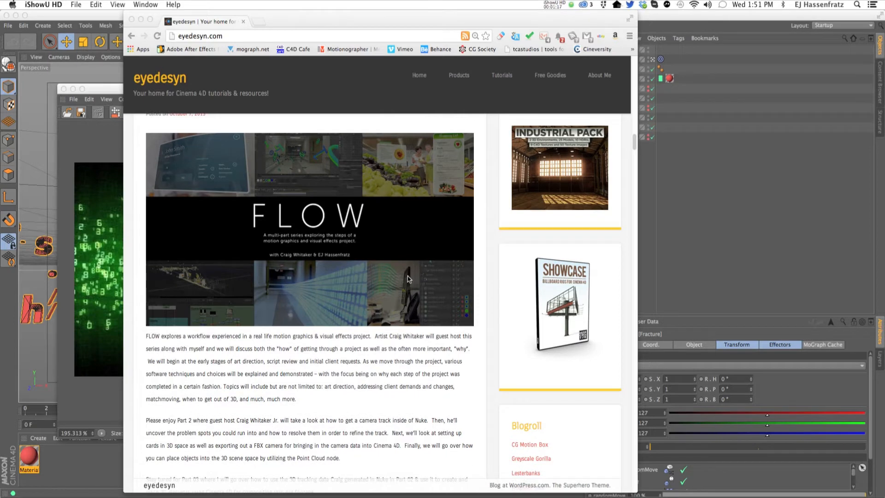
pyautogui.scroll(1, 408, 278)
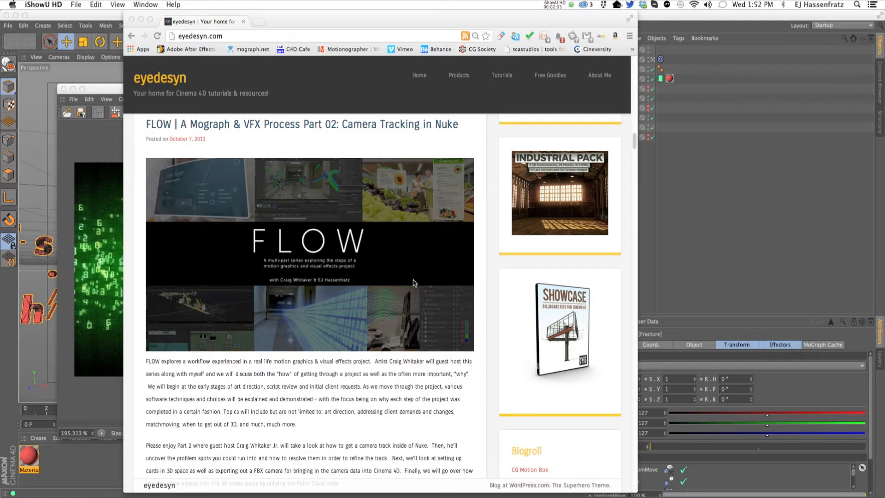
pyautogui.click(243, 21)
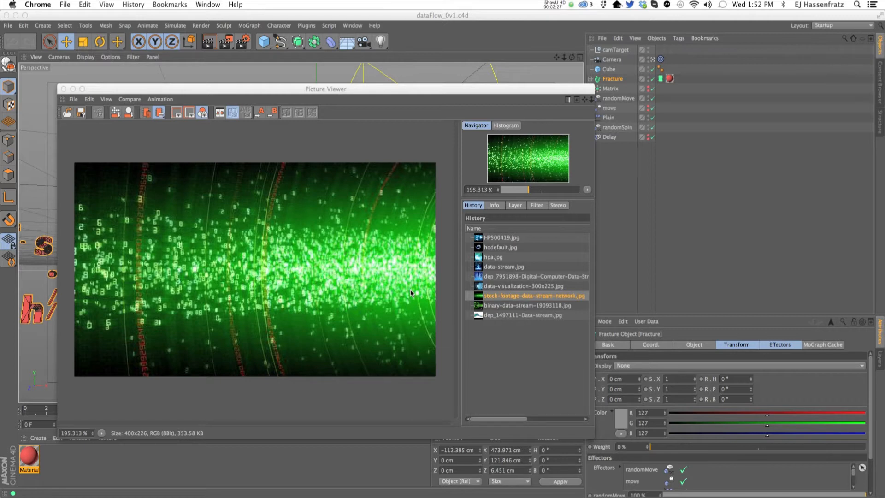
# Step: View the reference images binary-data-stream-19093118.jpg, fitted to the screen, and dep_1497111-Data-stream.jpg
pyautogui.click(503, 306)
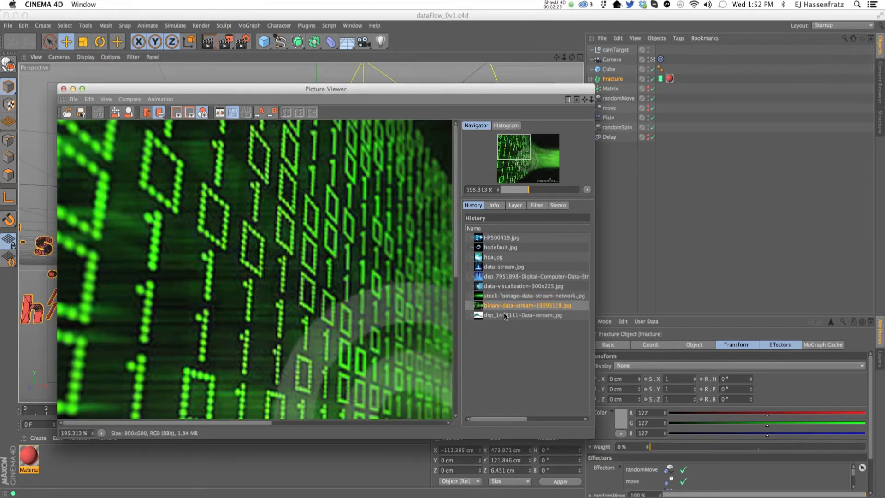
pyautogui.scroll(-2, 404, 310)
pyautogui.click(587, 190)
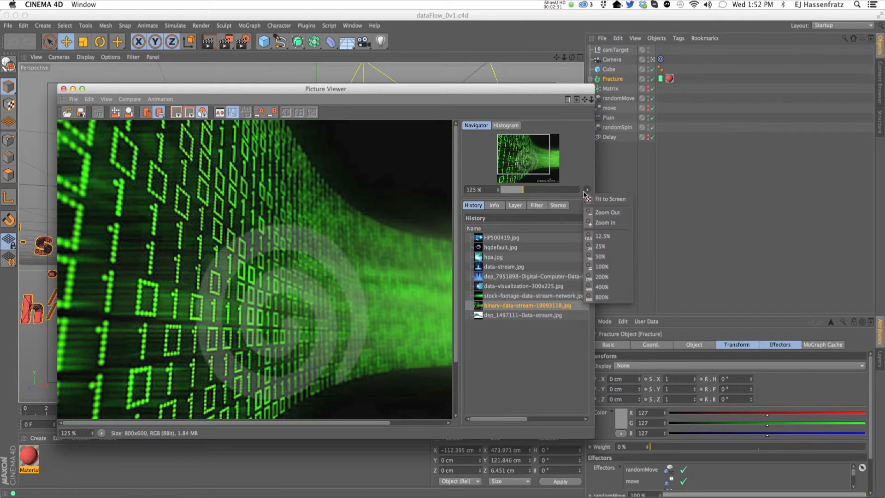
pyautogui.click(589, 199)
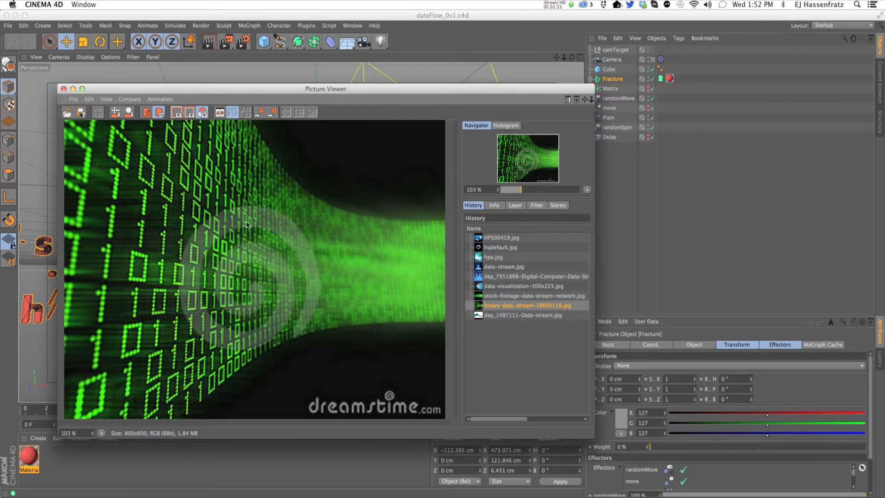
pyautogui.click(503, 314)
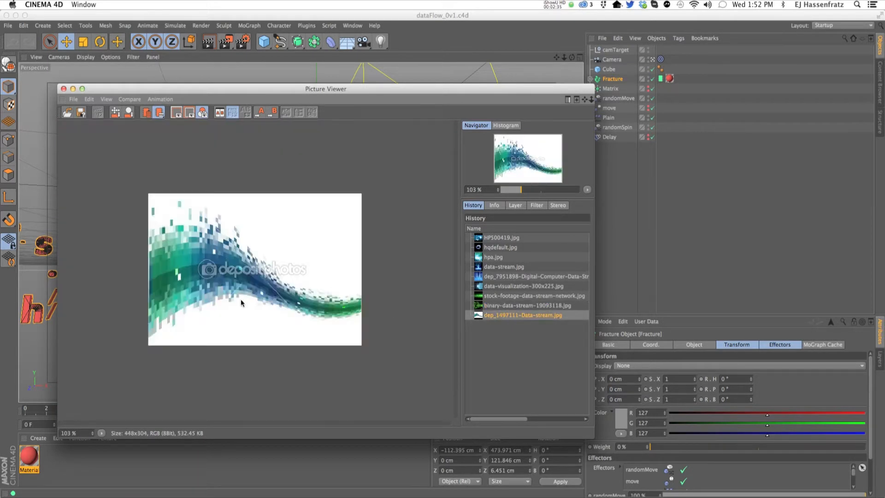
# Step: View the data-visualization-300x225.jpg, dep_7951898 digital computer data and data-stream.jpg reference images, showing the last one in full
pyautogui.click(481, 288)
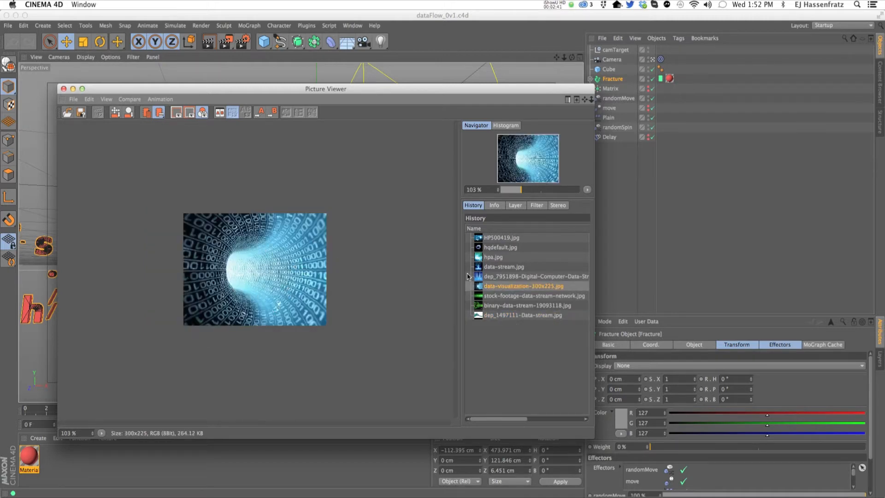
pyautogui.click(506, 276)
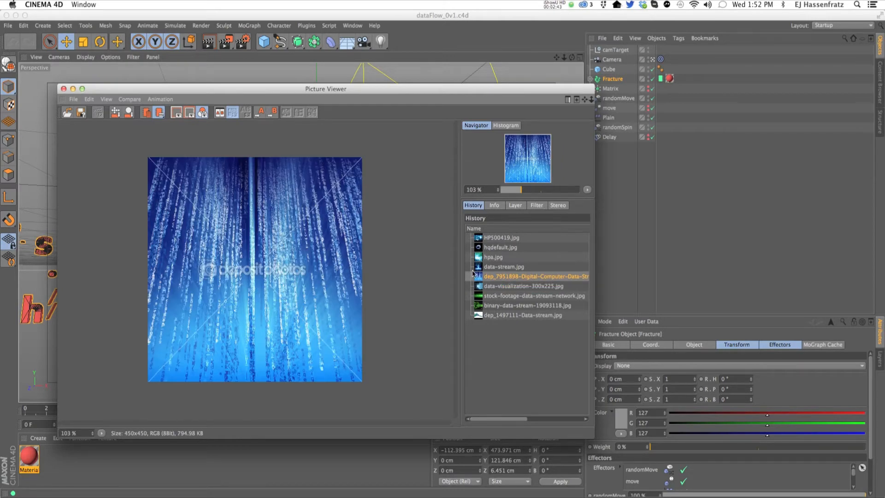
pyautogui.click(494, 267)
pyautogui.scroll(-4, 299, 277)
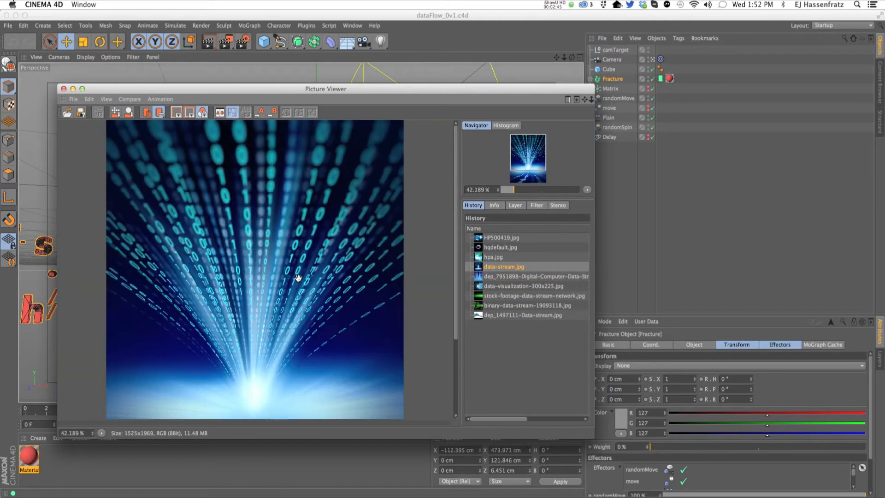
pyautogui.scroll(-1, 271, 278)
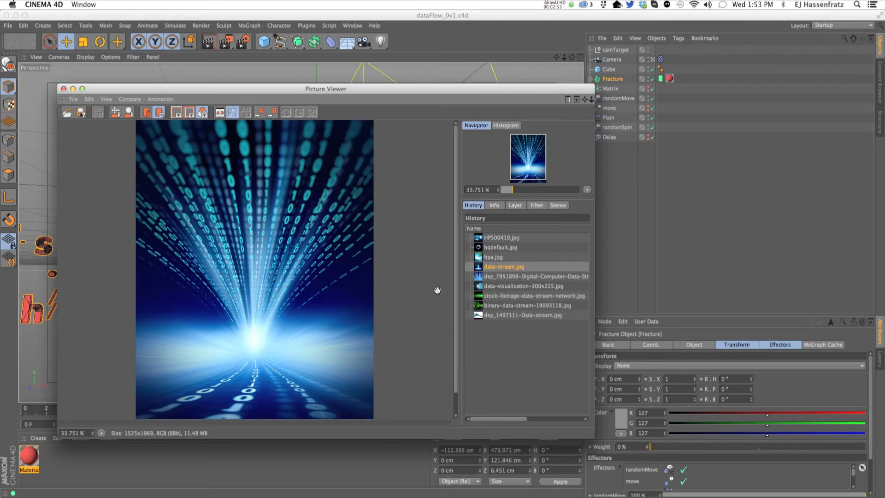
# Step: View the reference images hpa.jpg, hqdefault.jpg and HP500419.jpg, examining the glowing light trails for their flow and shape
pyautogui.click(499, 260)
pyautogui.scroll(5, 356, 281)
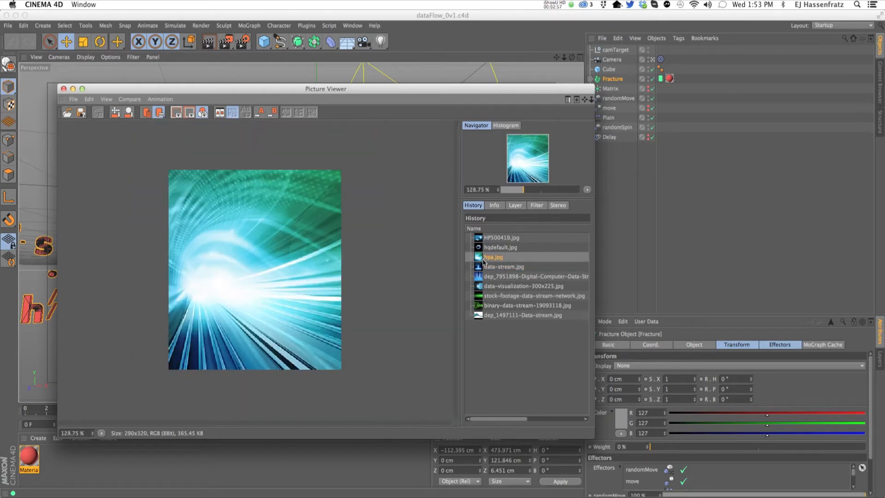
pyautogui.click(491, 247)
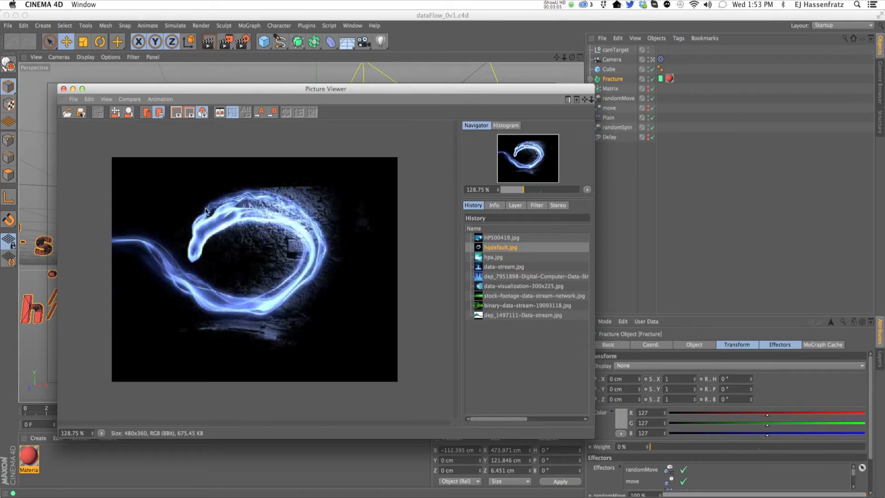
pyautogui.click(484, 238)
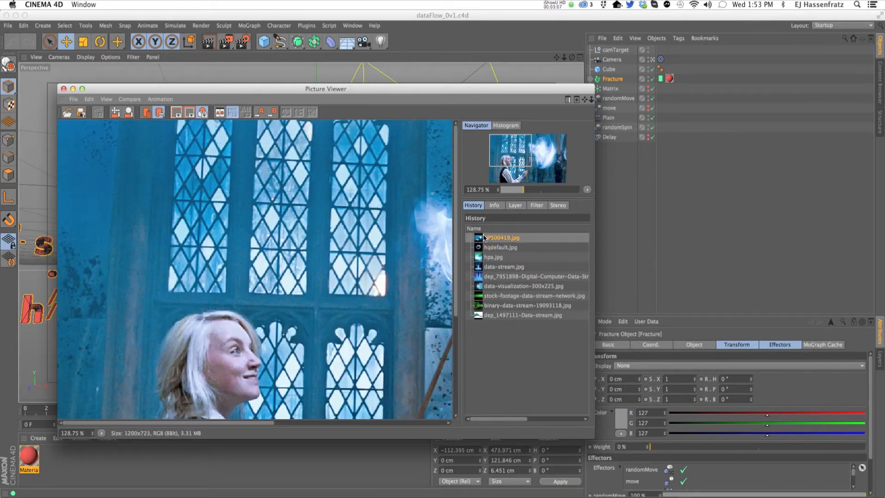
pyautogui.scroll(-2, 414, 251)
pyautogui.scroll(-2, 372, 252)
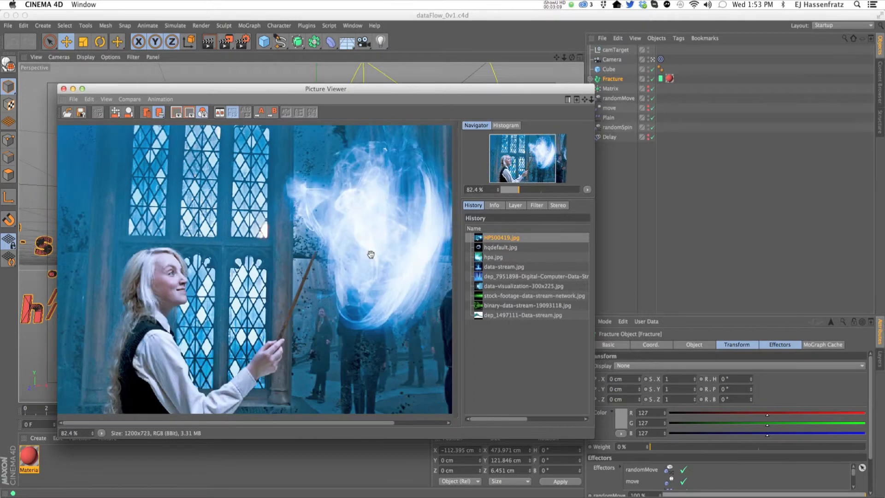
pyautogui.moveTo(371, 255); pyautogui.dragTo(299, 256)
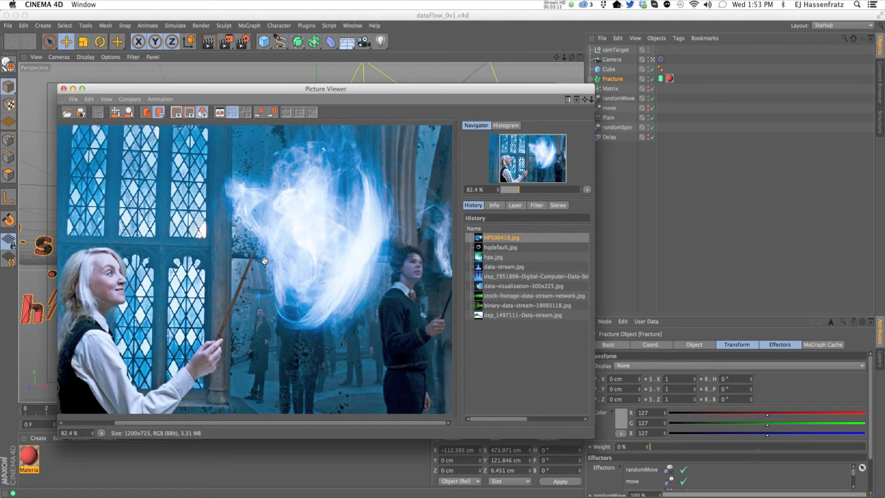
# Step: Compare the dep_7951898 digital computer data, data-visualization-300x225.jpg and stock-footage-data-stream-network.jpg references again, enlarging the last one
pyautogui.click(498, 277)
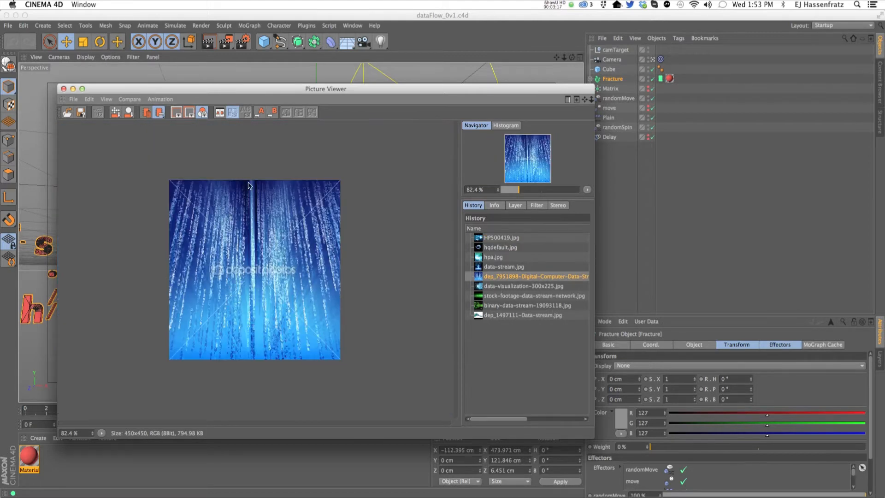
pyautogui.click(484, 288)
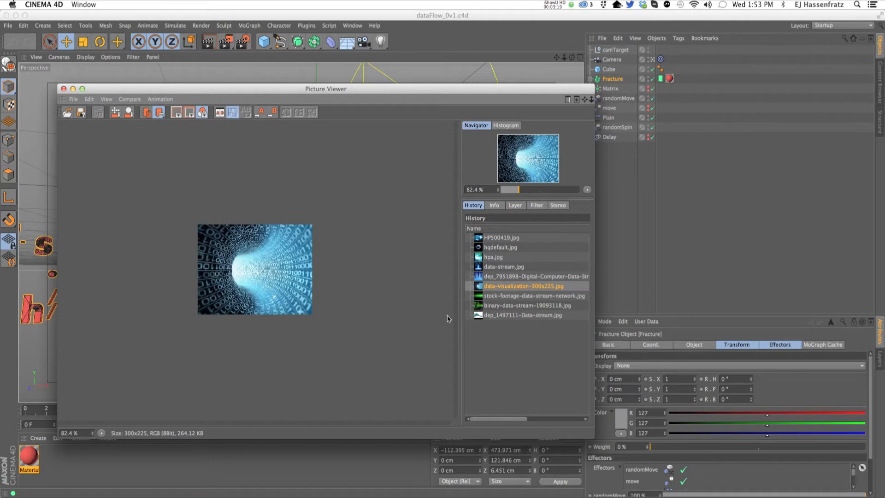
pyautogui.click(511, 296)
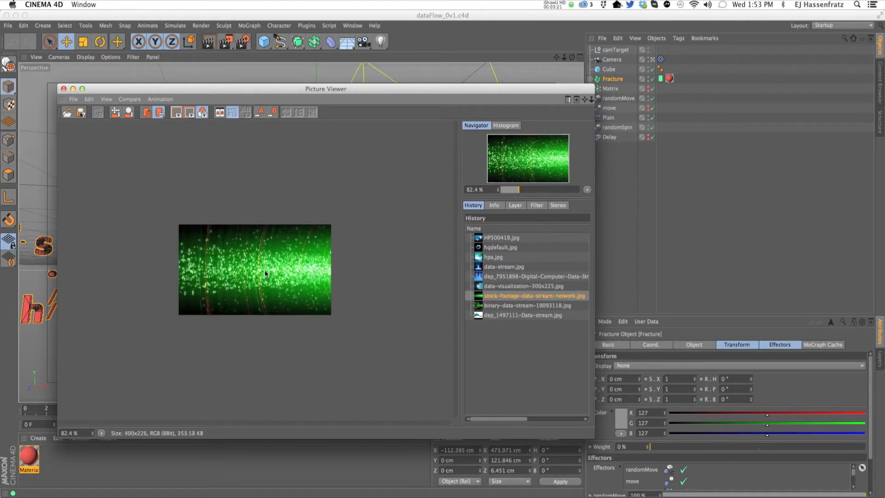
pyautogui.scroll(3, 264, 270)
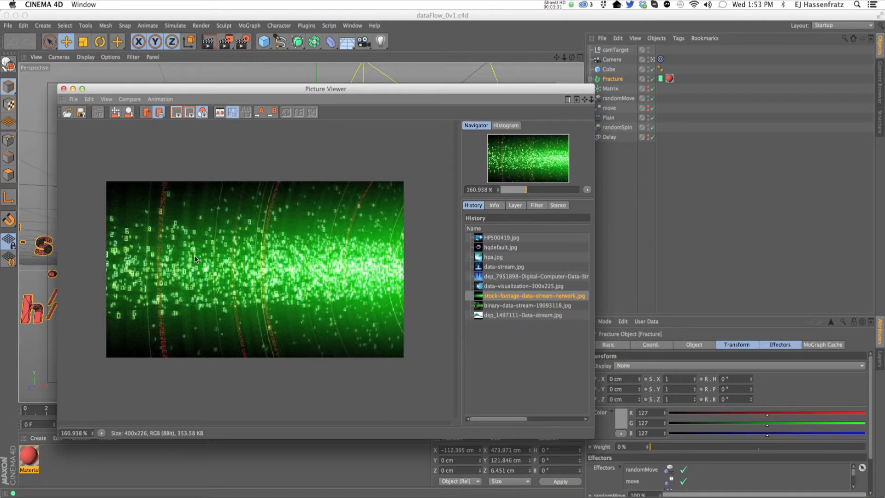
# Step: Clear the Picture Viewer from the scene and scrub dataFlow_0v1.c4d from frame 0 to 27 to examine the text fragments' motion
pyautogui.moveTo(131, 91); pyautogui.dragTo(0, 97)
pyautogui.moveTo(38, 408); pyautogui.dragTo(58, 417)
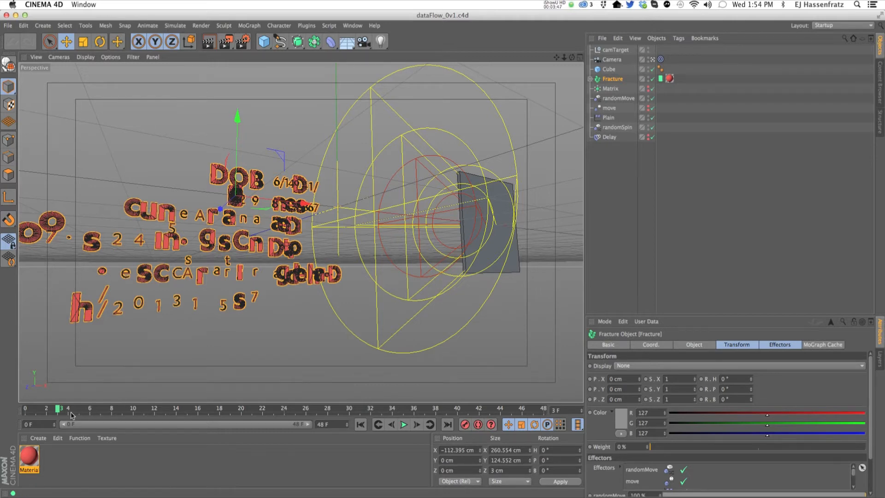
pyautogui.moveTo(59, 410); pyautogui.dragTo(155, 410)
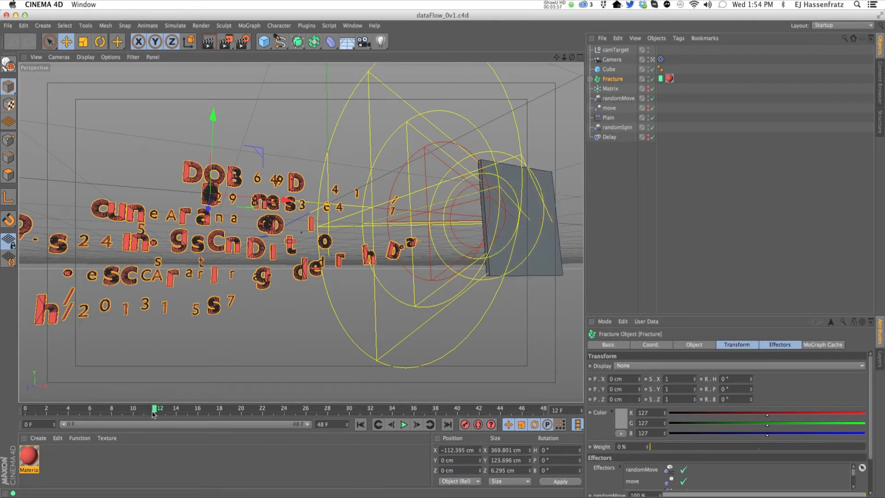
pyautogui.moveTo(155, 410); pyautogui.dragTo(316, 410)
# Step: Switch to the dataFlow_v13.c4d scene and scrub its timeline back and forth to examine how the clones dissolve and travel
pyautogui.click(346, 26)
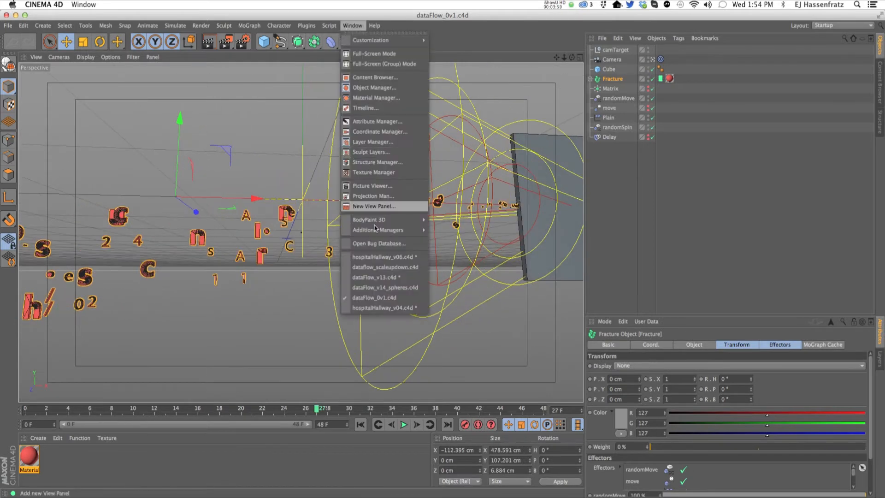
pyautogui.click(380, 279)
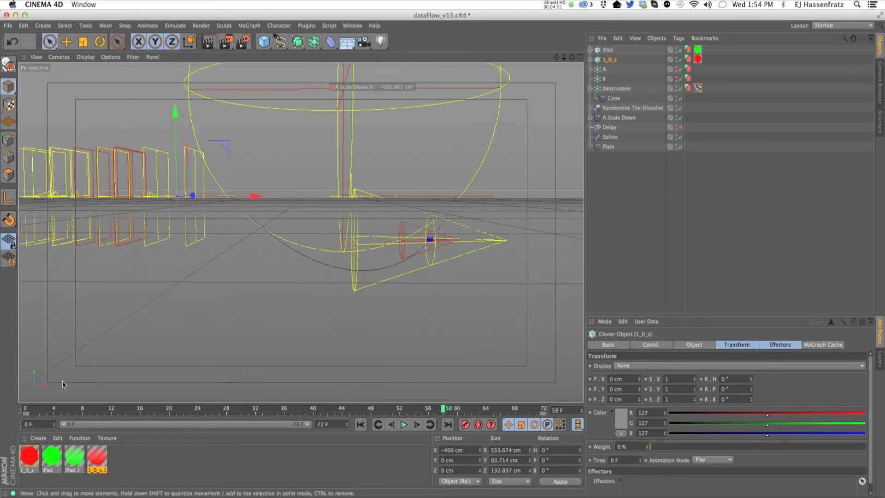
pyautogui.moveTo(65, 412); pyautogui.dragTo(443, 411)
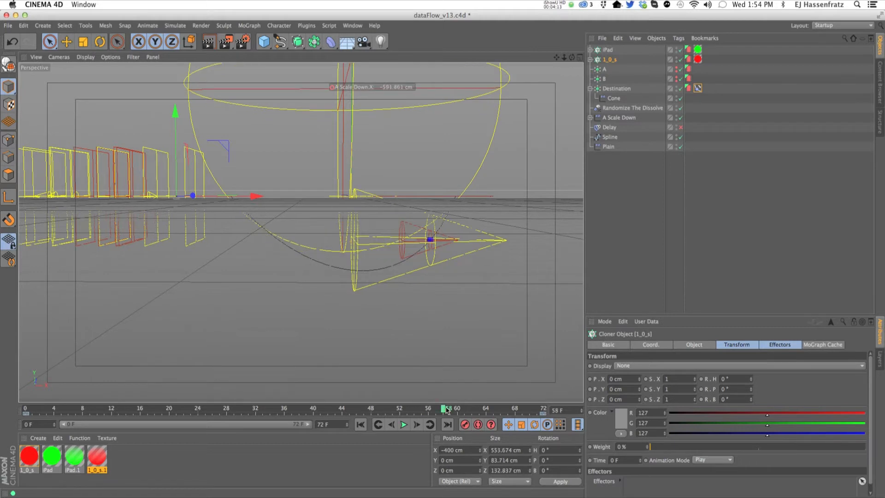
pyautogui.click(459, 410)
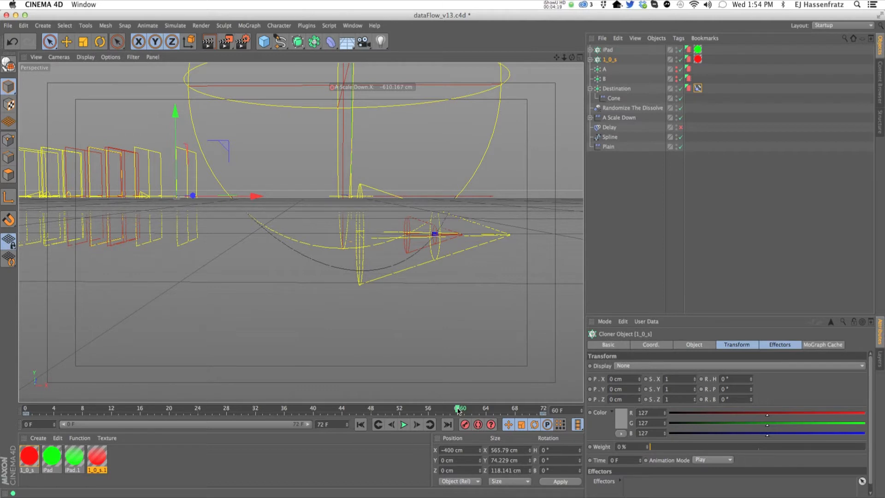
pyautogui.moveTo(479, 410); pyautogui.dragTo(292, 359)
pyautogui.click(290, 409)
pyautogui.moveTo(281, 410); pyautogui.dragTo(88, 369)
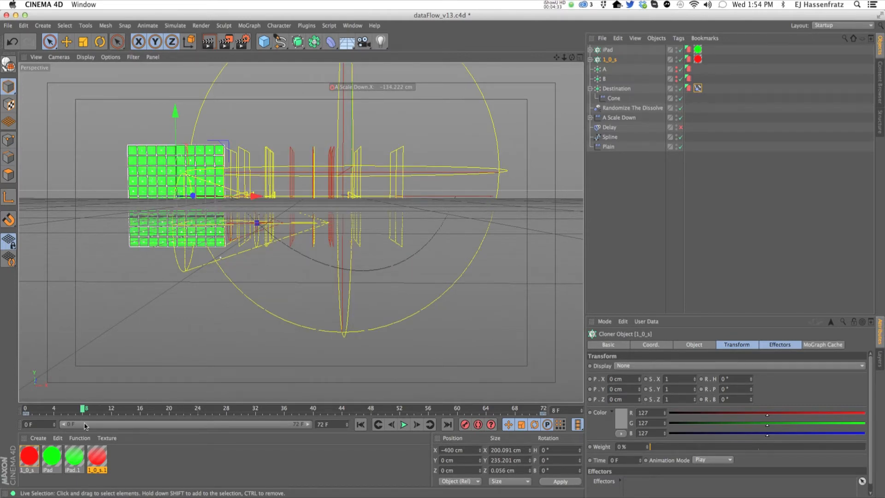
pyautogui.moveTo(84, 411); pyautogui.dragTo(247, 328)
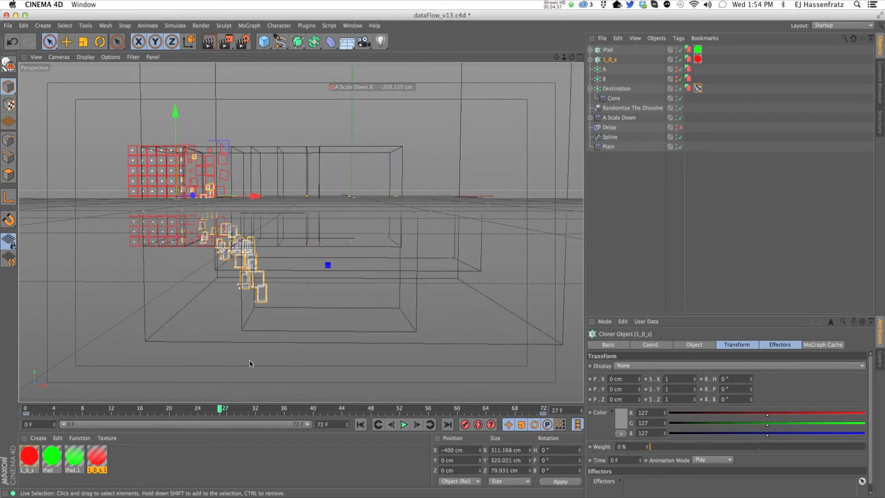
pyautogui.moveTo(275, 410); pyautogui.dragTo(451, 411)
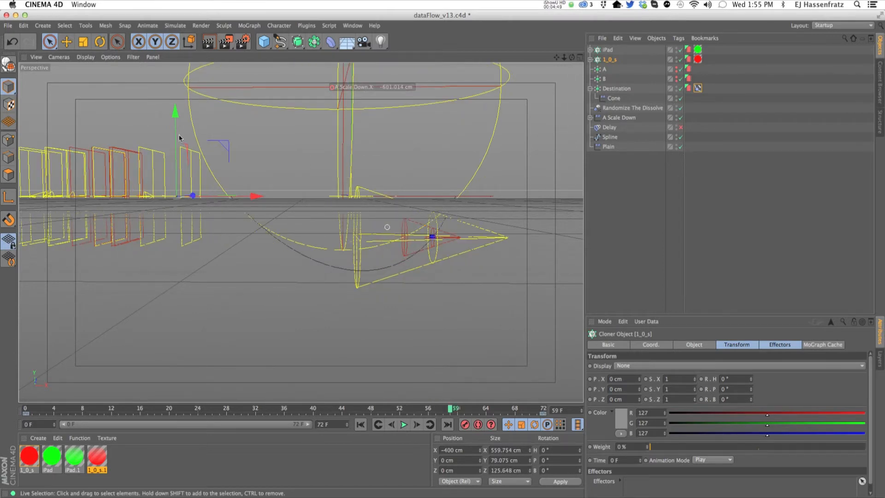
# Step: Scrub dataFlow_v13.c4d from about frame 24 to 46 to examine how the green cubes dissolve and the red digits travel along the path
pyautogui.moveTo(155, 412); pyautogui.dragTo(197, 411)
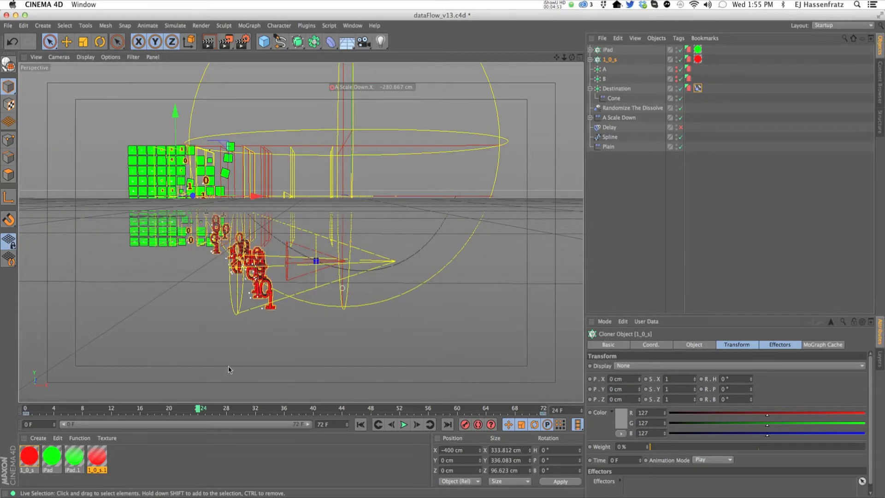
pyautogui.moveTo(224, 410); pyautogui.dragTo(245, 410)
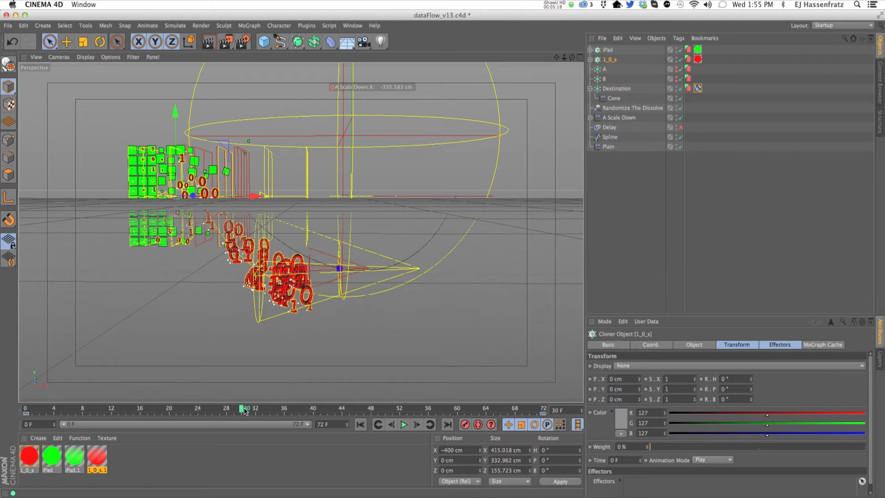
pyautogui.moveTo(247, 409); pyautogui.dragTo(264, 410)
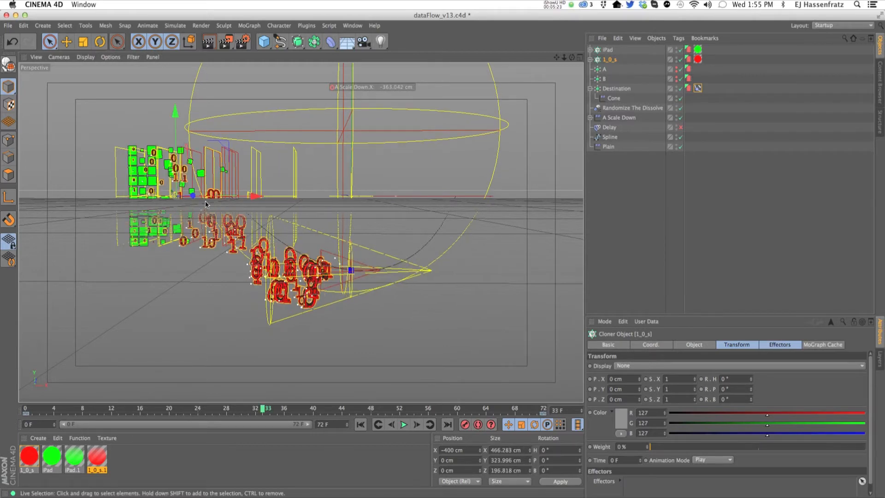
pyautogui.click(271, 410)
pyautogui.moveTo(285, 411); pyautogui.dragTo(332, 412)
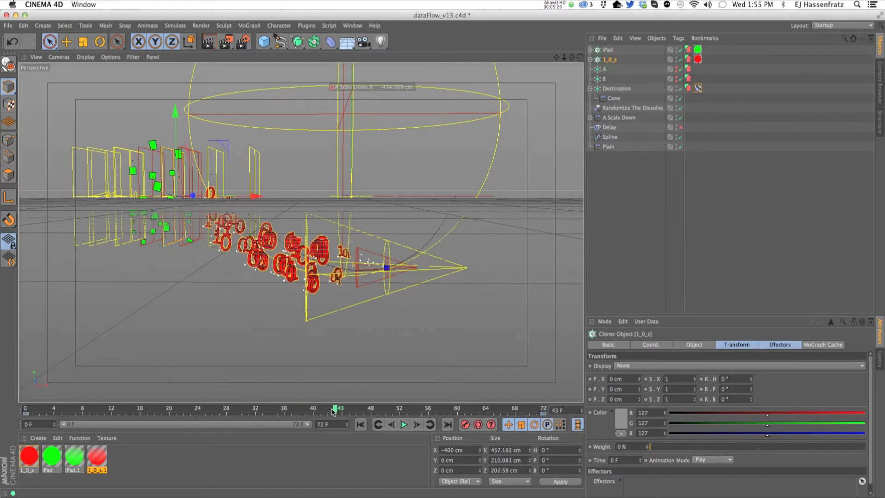
pyautogui.moveTo(338, 410); pyautogui.dragTo(356, 410)
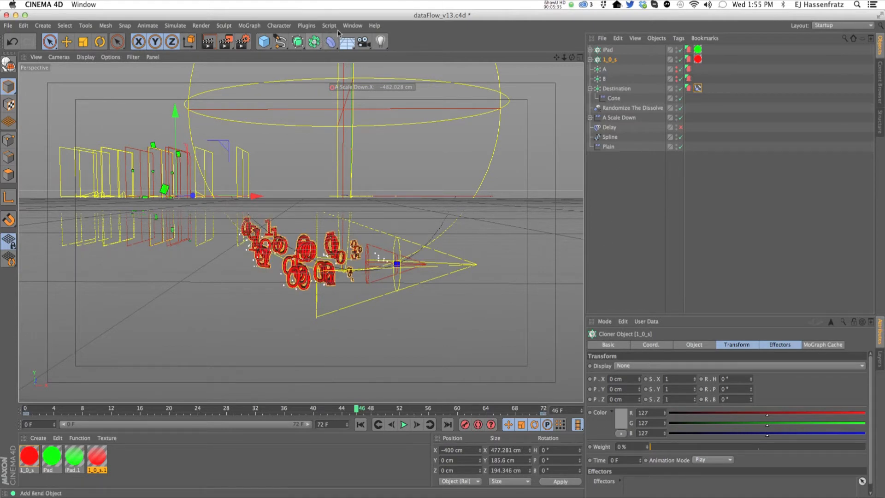
# Step: Switch to the dataflow_scaleupdown.c4d scene and expand the Particle Flow group to show its cloners and effectors
pyautogui.click(352, 25)
pyautogui.click(394, 275)
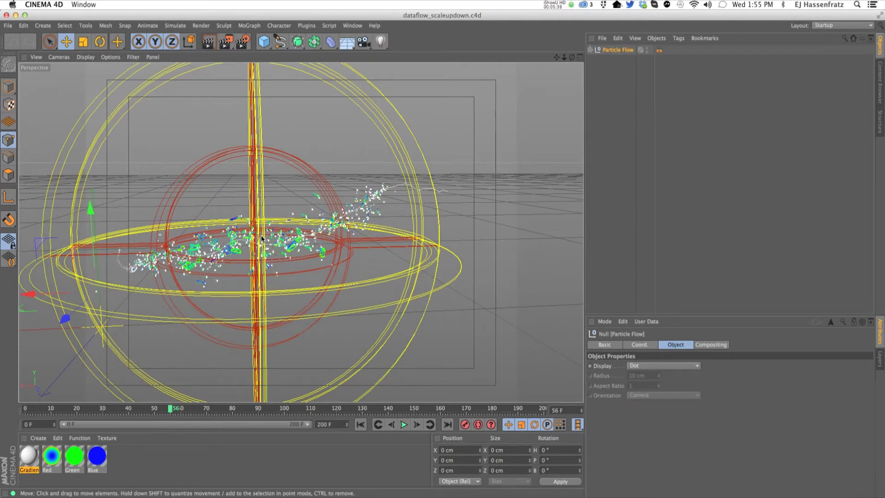
pyautogui.keyDown('alt'); pyautogui.moveTo(264, 235); pyautogui.dragTo(287, 249, button='right'); pyautogui.keyUp('alt')
pyautogui.moveTo(316, 241)
pyautogui.keyDown('alt'); pyautogui.mouseDown()
pyautogui.moveTo(276, 245)
pyautogui.moveTo(331, 237)
pyautogui.mouseUp(); pyautogui.keyUp('alt')
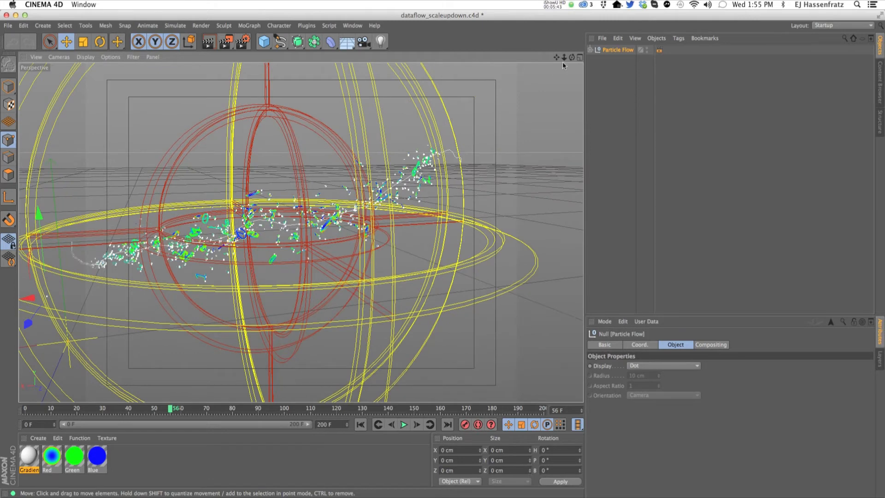
pyautogui.click(590, 49)
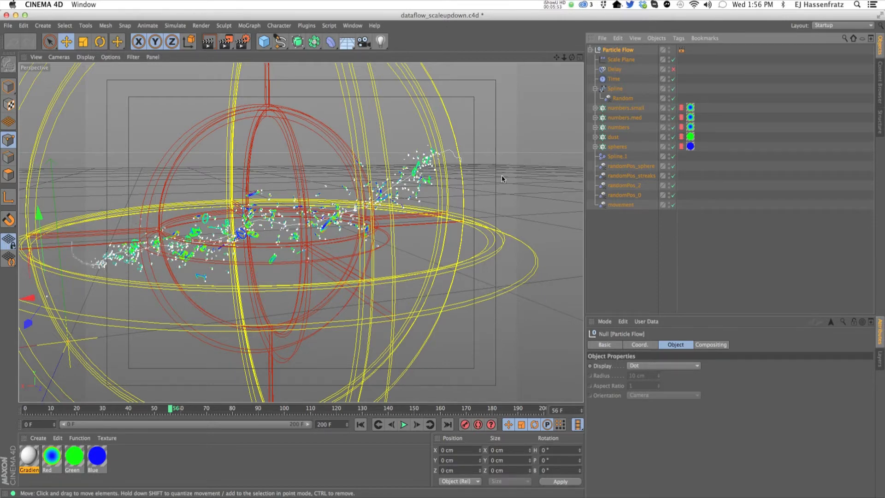
# Step: Examine the flowing numbers and small particles around the spline up close from several angles
pyautogui.scroll(10, 371, 203)
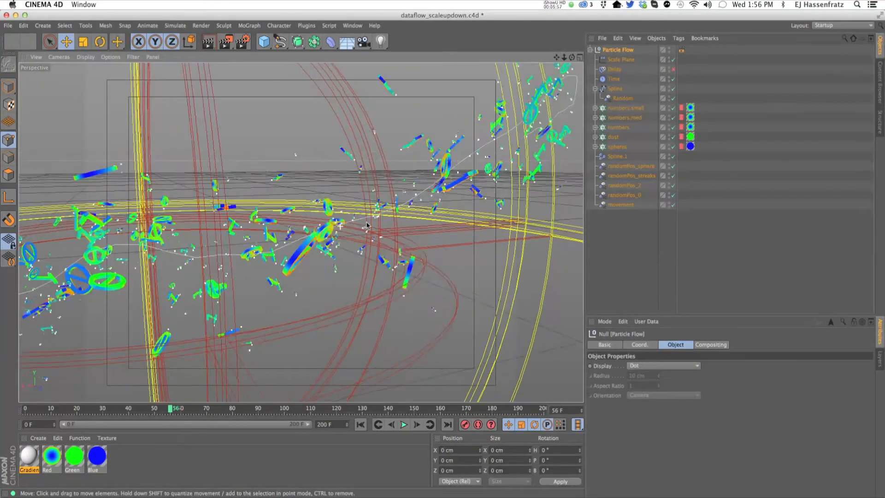
pyautogui.scroll(4, 368, 225)
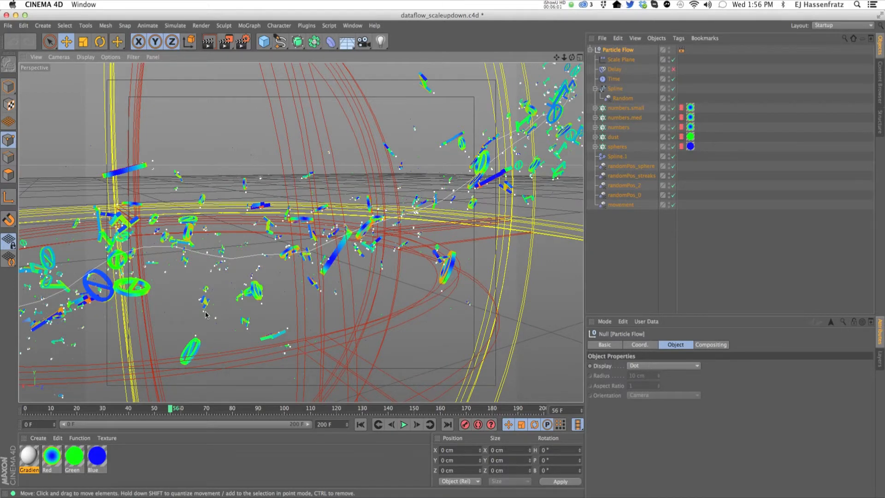
pyautogui.keyDown('alt'); pyautogui.moveTo(222, 282); pyautogui.dragTo(364, 248, button='right'); pyautogui.keyUp('alt')
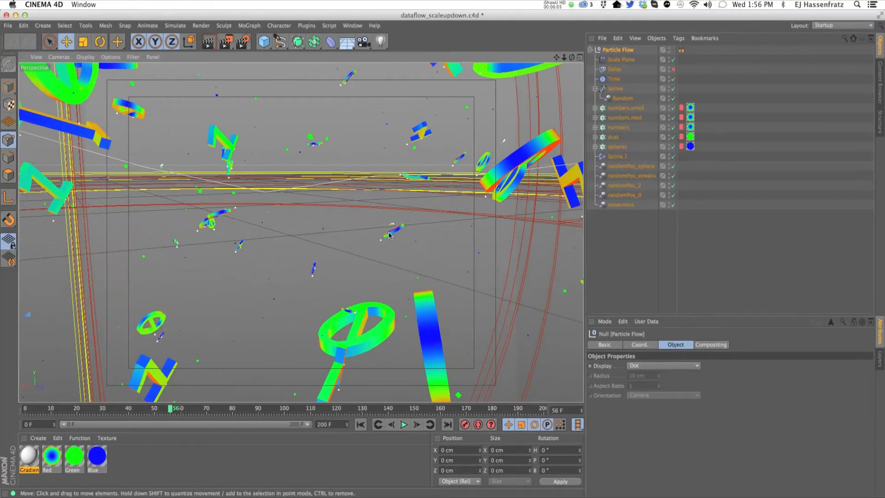
pyautogui.keyDown('alt'); pyautogui.moveTo(387, 239); pyautogui.dragTo(232, 188); pyautogui.keyUp('alt')
pyautogui.keyDown('alt'); pyautogui.moveTo(300, 212); pyautogui.dragTo(266, 233, button='right'); pyautogui.keyUp('alt')
pyautogui.keyDown('alt'); pyautogui.moveTo(266, 233); pyautogui.dragTo(273, 236); pyautogui.keyUp('alt')
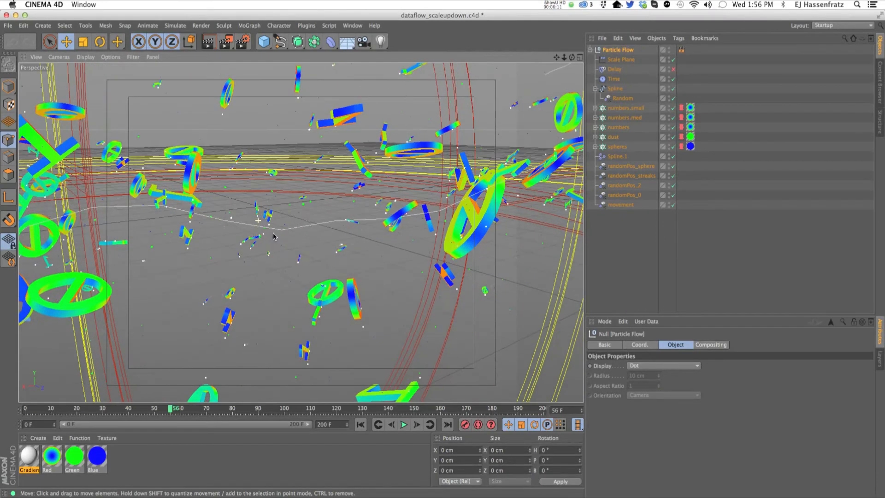
# Step: Select the dust, spheres, numbers.small and numbers.med cloners in turn to compare the particle types and sizes in the flow
pyautogui.click(613, 137)
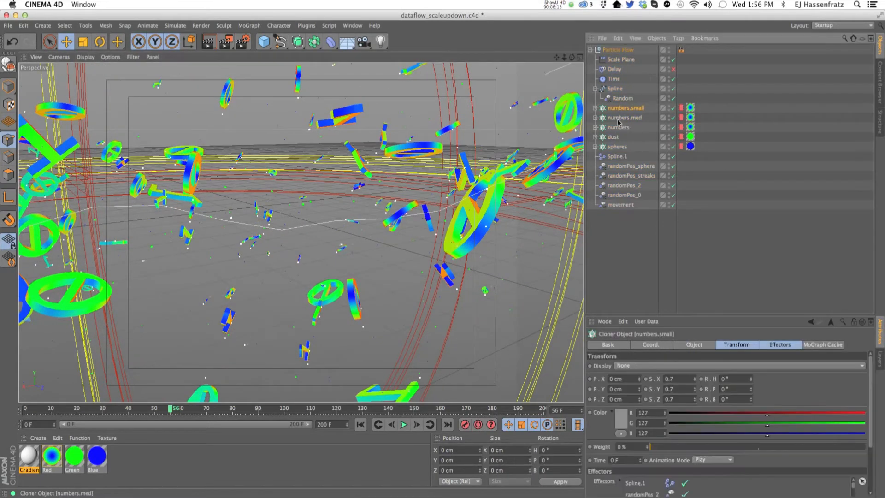
pyautogui.click(612, 145)
pyautogui.keyDown('alt'); pyautogui.moveTo(519, 168); pyautogui.dragTo(479, 171, button='right'); pyautogui.keyUp('alt')
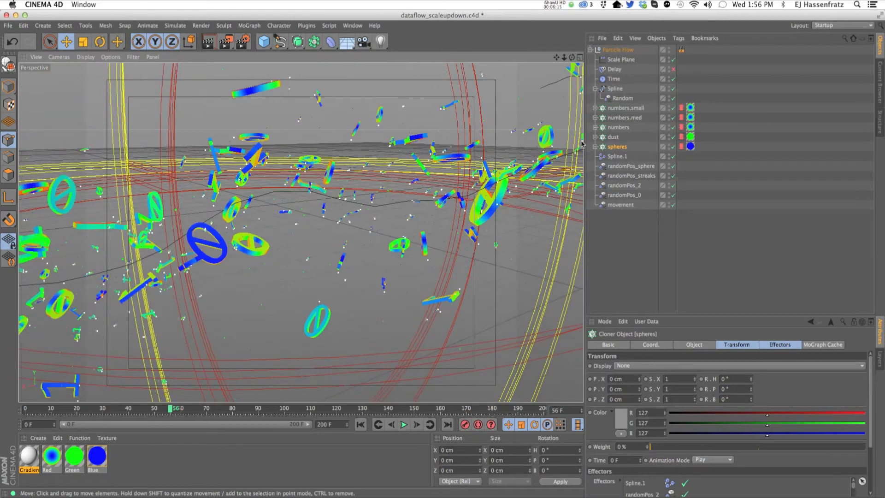
pyautogui.click(625, 108)
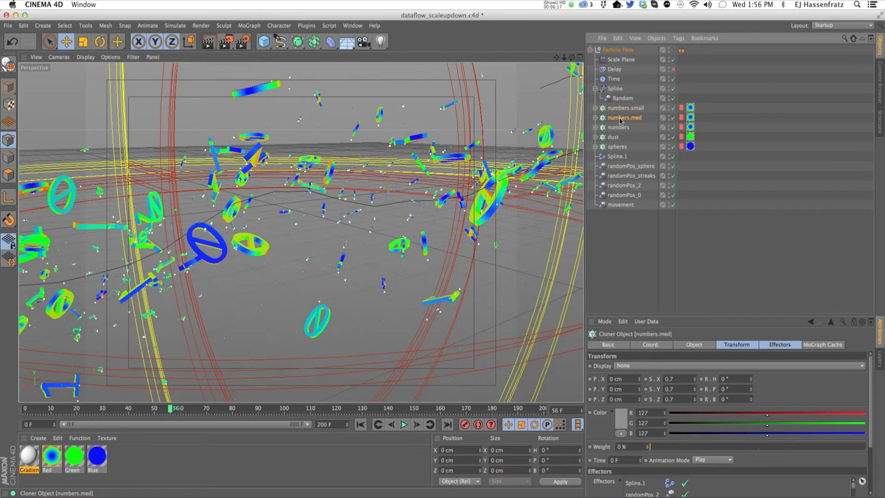
pyautogui.click(626, 108)
pyautogui.click(628, 118)
pyautogui.keyDown('alt'); pyautogui.moveTo(458, 161); pyautogui.dragTo(149, 216); pyautogui.keyUp('alt')
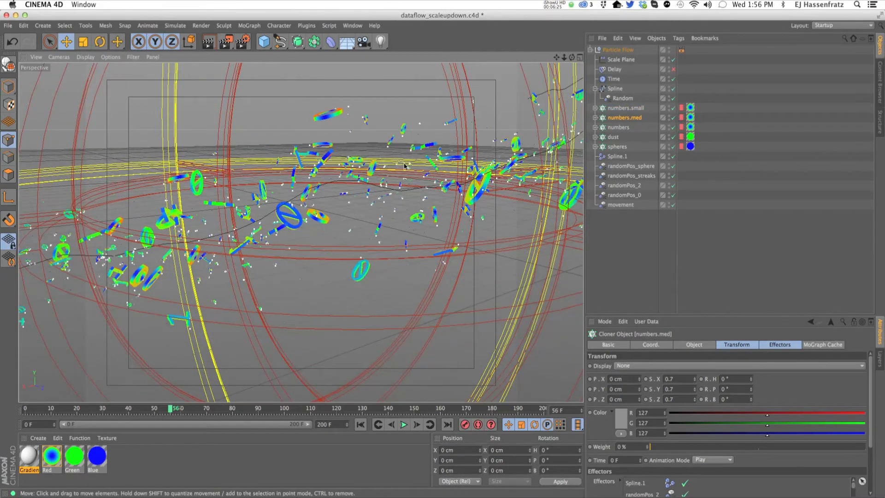
# Step: Review the parameters of the Spline.1 effector and compare those of the randomPos_2 and randomPos_0 effectors
pyautogui.click(613, 157)
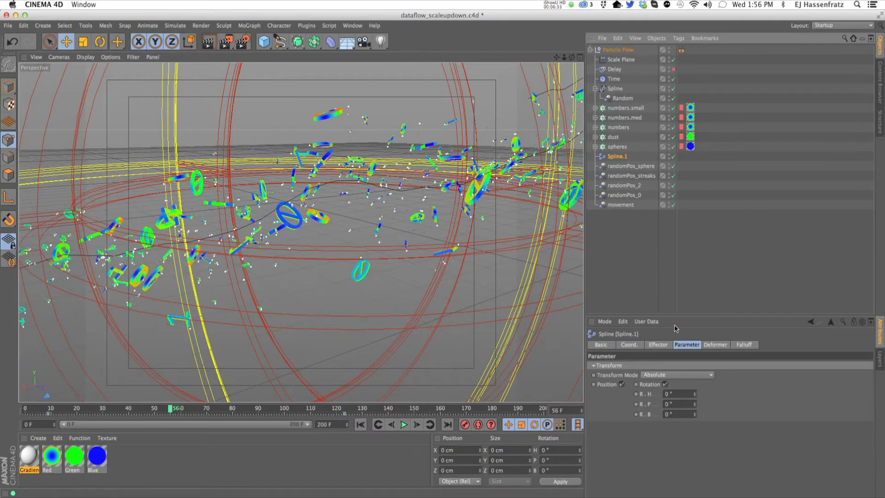
pyautogui.click(627, 186)
pyautogui.click(636, 196)
pyautogui.click(634, 186)
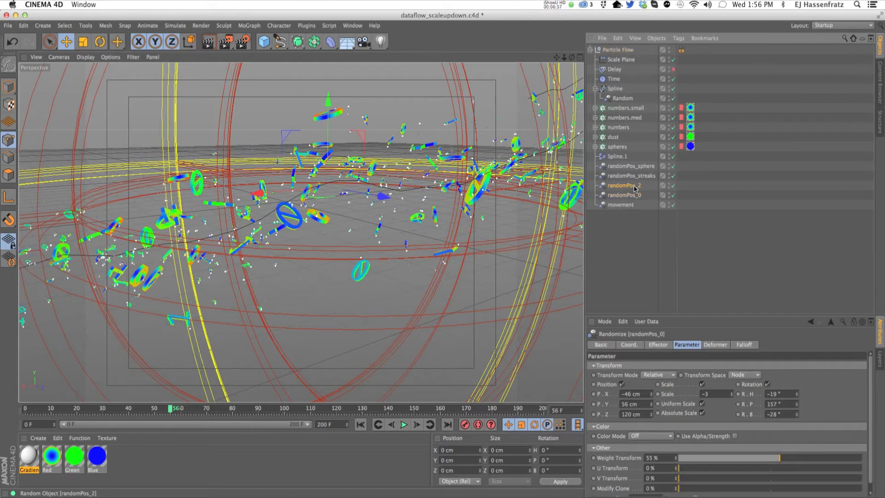
pyautogui.click(634, 196)
pyautogui.click(634, 186)
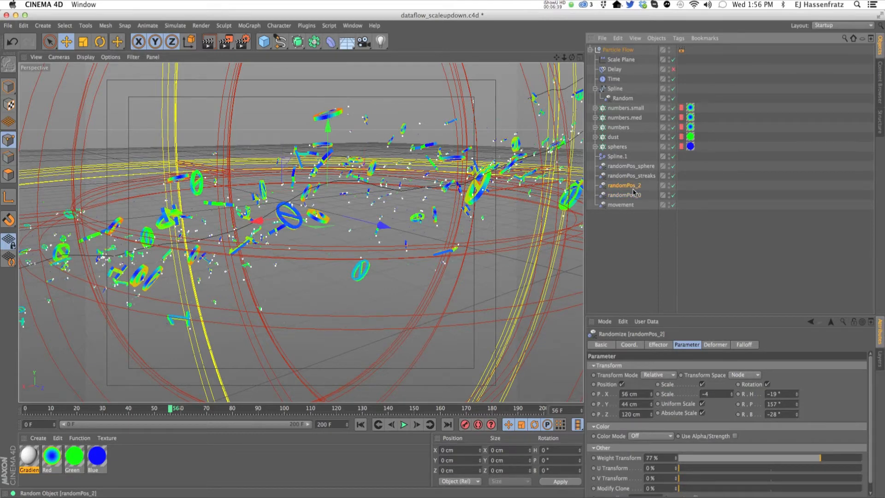
pyautogui.click(634, 195)
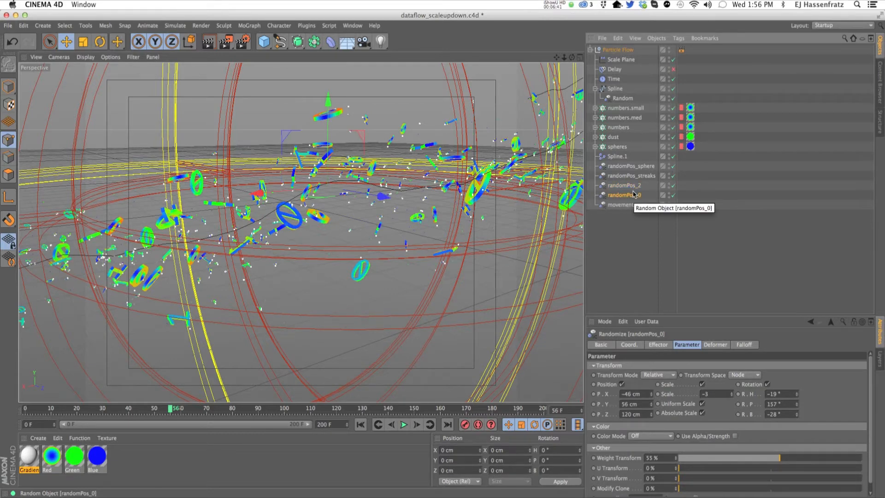
# Step: Disable the randomPos_2 and randomPos_0 effectors and re-enable both to compare how they scatter the clones
pyautogui.click(673, 185)
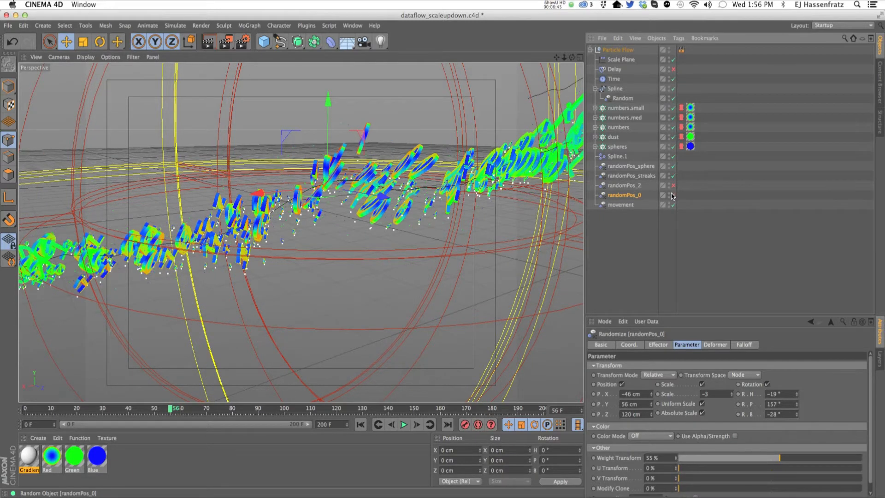
pyautogui.click(673, 195)
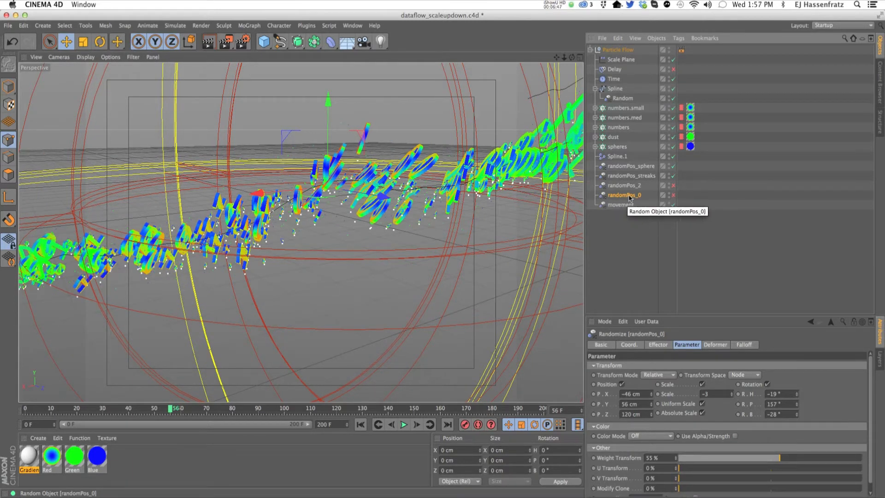
pyautogui.click(674, 196)
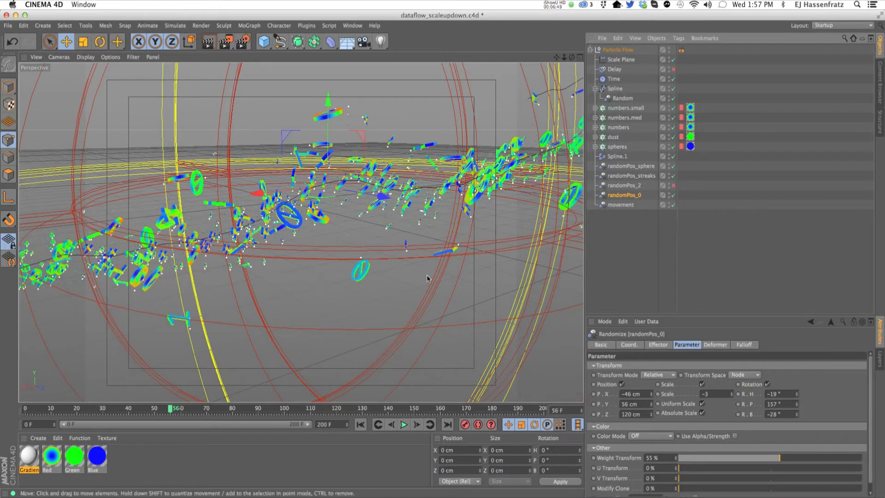
pyautogui.click(656, 186)
pyautogui.click(673, 186)
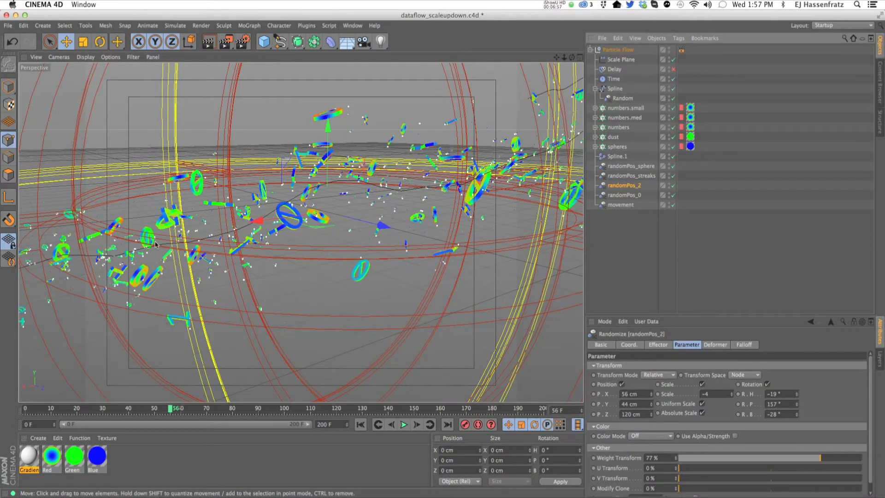
# Step: Inspect the movement effector's random mode settings, play the animation briefly and scrub to frame 78 to examine the turbulent drift
pyautogui.click(620, 205)
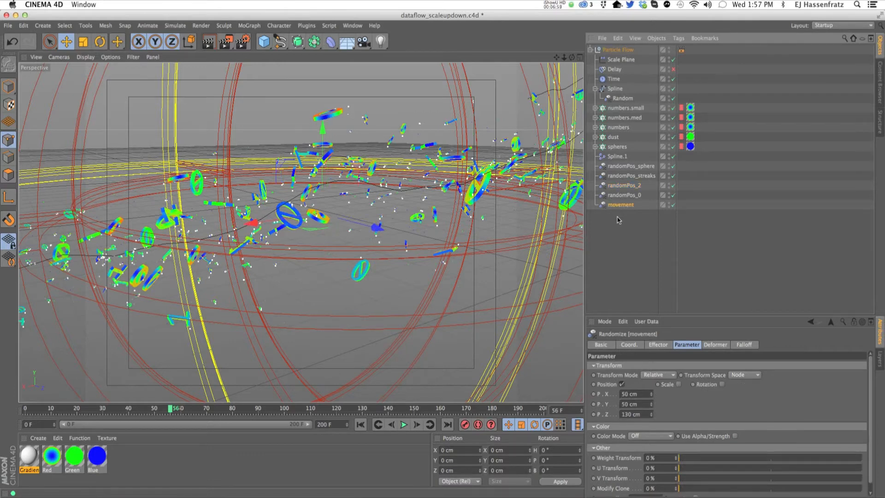
pyautogui.moveTo(645, 317); pyautogui.dragTo(645, 281)
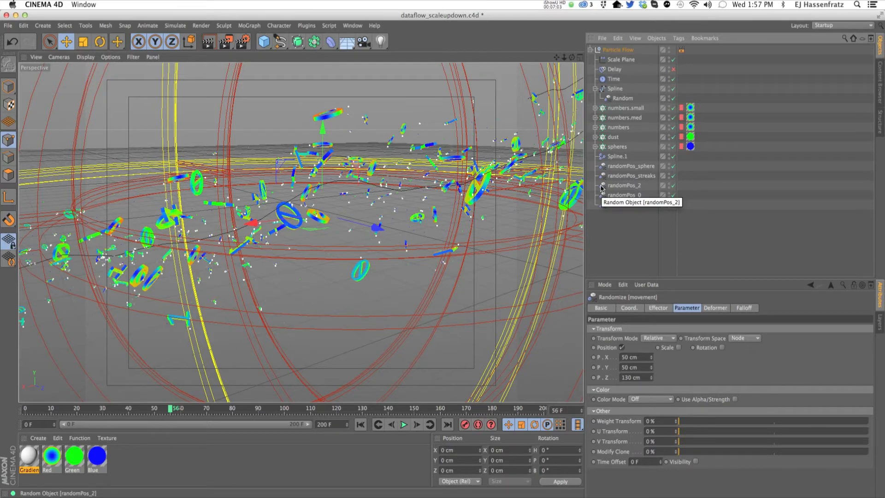
pyautogui.click(664, 312)
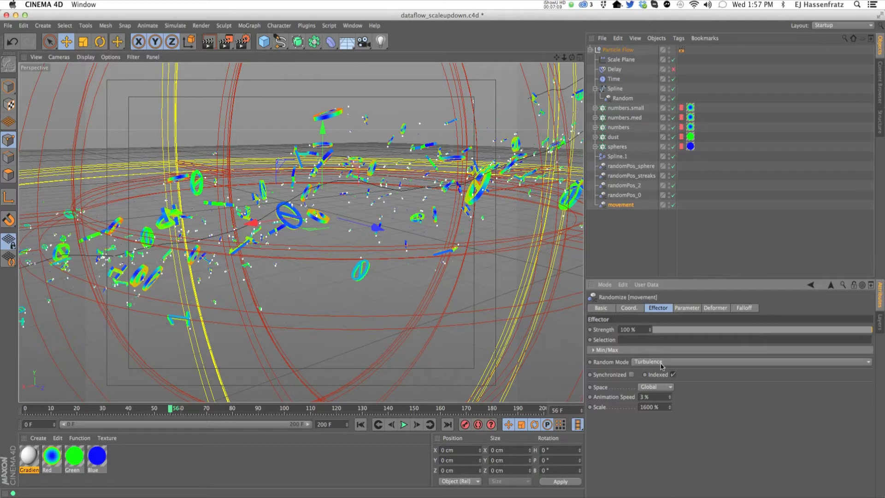
pyautogui.click(404, 425)
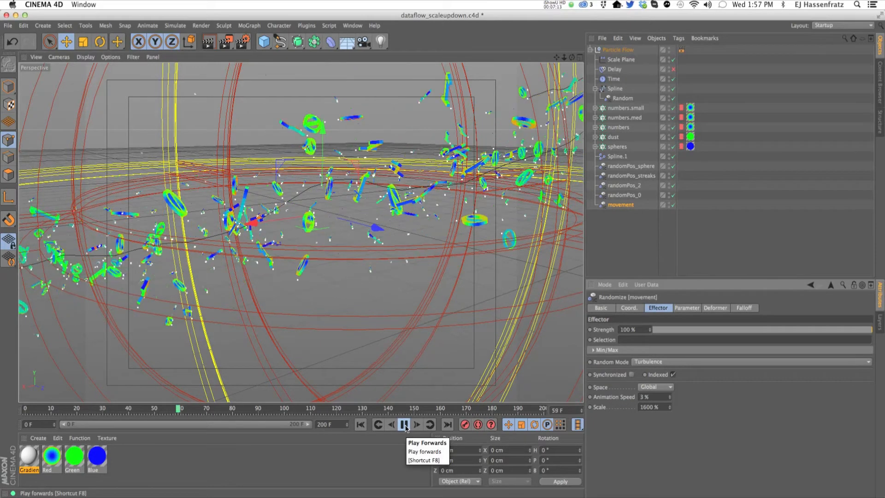
pyautogui.click(404, 425)
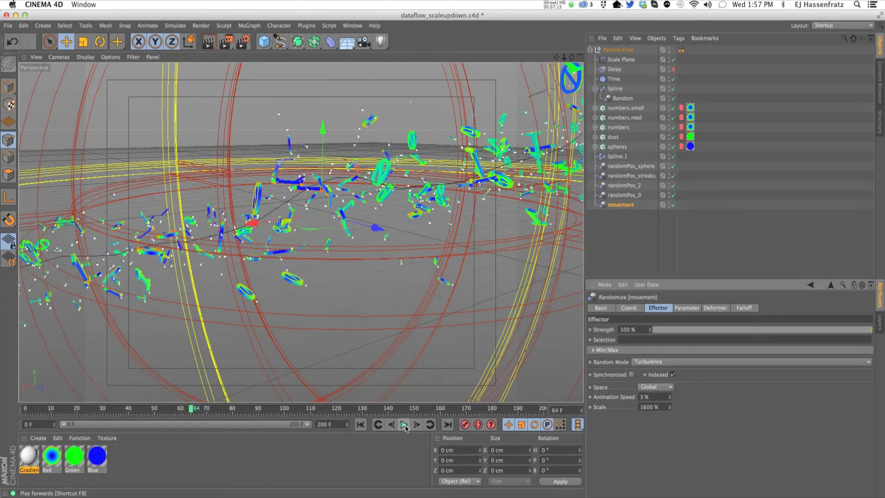
pyautogui.moveTo(206, 412); pyautogui.dragTo(228, 410)
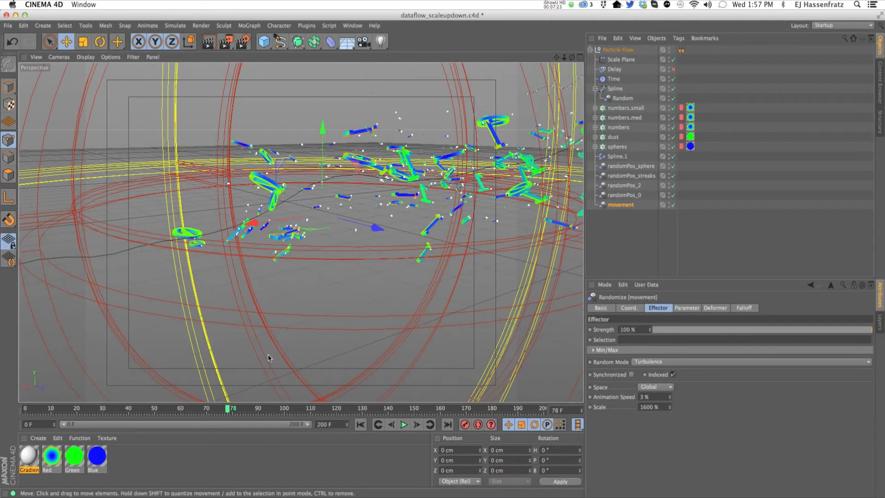
# Step: Disable the numbers.small, numbers.med, dust and spheres cloners, leaving the numbers cloner enabled
pyautogui.keyDown('alt'); pyautogui.moveTo(435, 211); pyautogui.dragTo(286, 259, button='middle'); pyautogui.keyUp('alt')
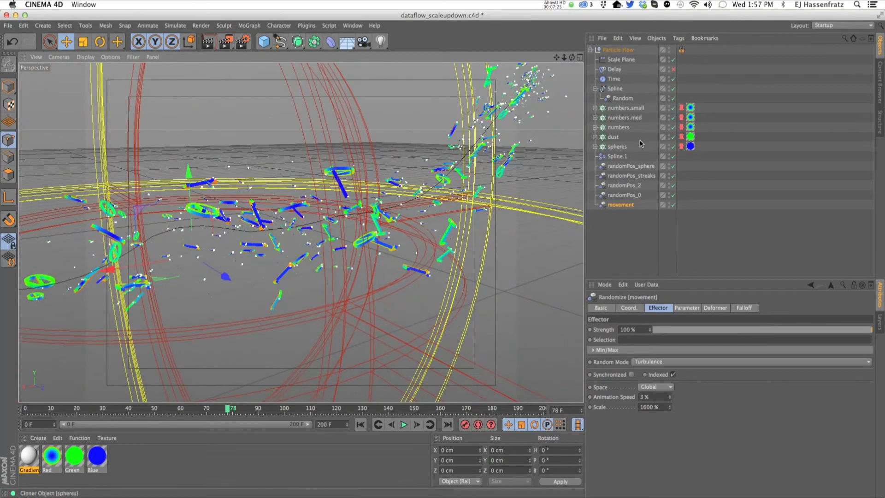
pyautogui.click(672, 107)
pyautogui.click(672, 118)
pyautogui.click(673, 137)
pyautogui.click(673, 147)
# Step: Play the animation from frame 0 to examine the spline's motion, and show the settings of the Random effector under Spline
pyautogui.click(403, 424)
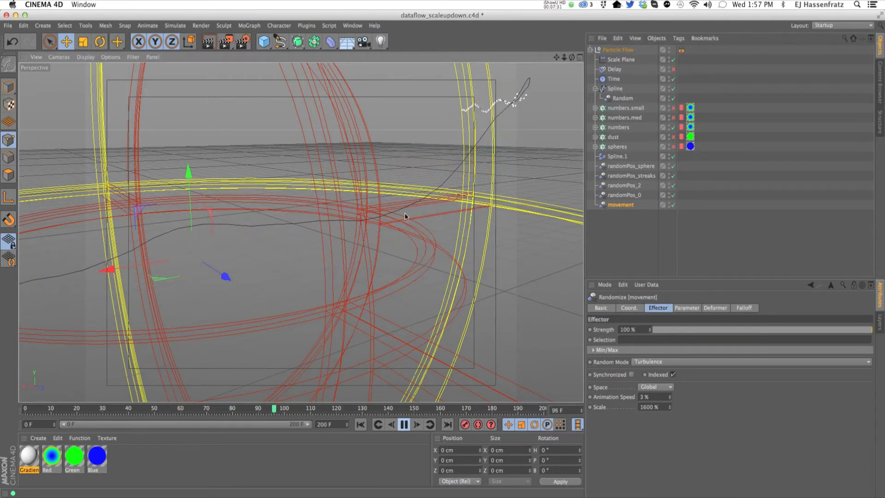
pyautogui.click(361, 424)
pyautogui.click(363, 426)
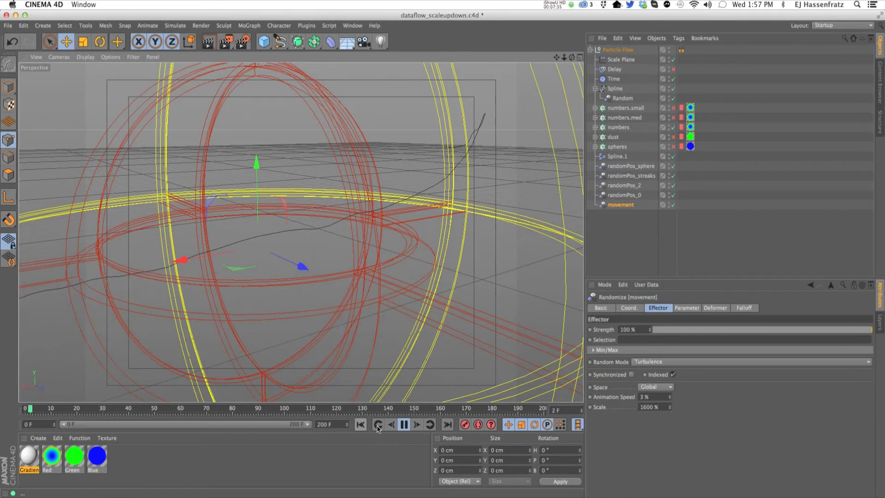
pyautogui.click(404, 424)
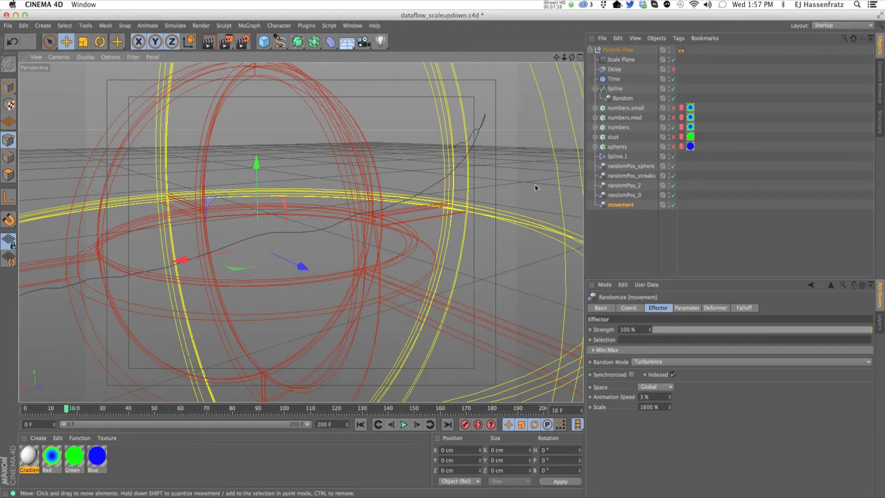
pyautogui.click(626, 98)
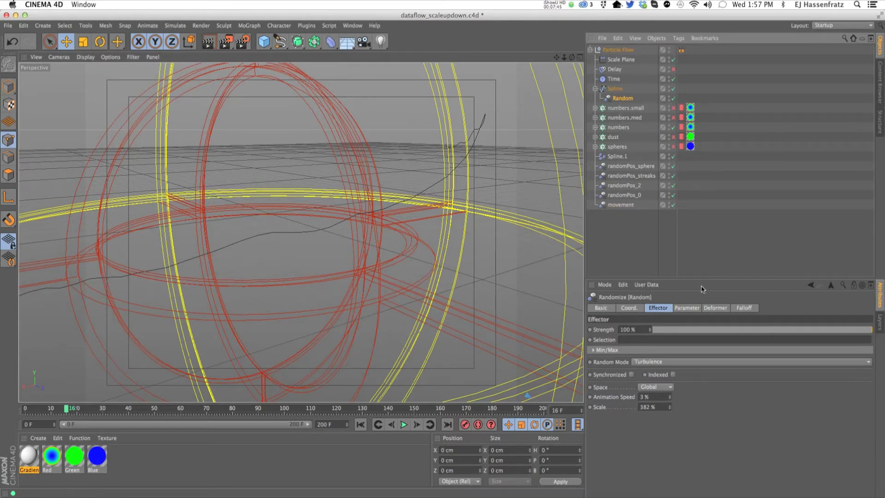
# Step: Inspect the parameter and deformer settings of the Random effector under Spline, and scrub to frame 73 to examine its point deformation
pyautogui.click(708, 308)
pyautogui.click(690, 308)
pyautogui.click(725, 308)
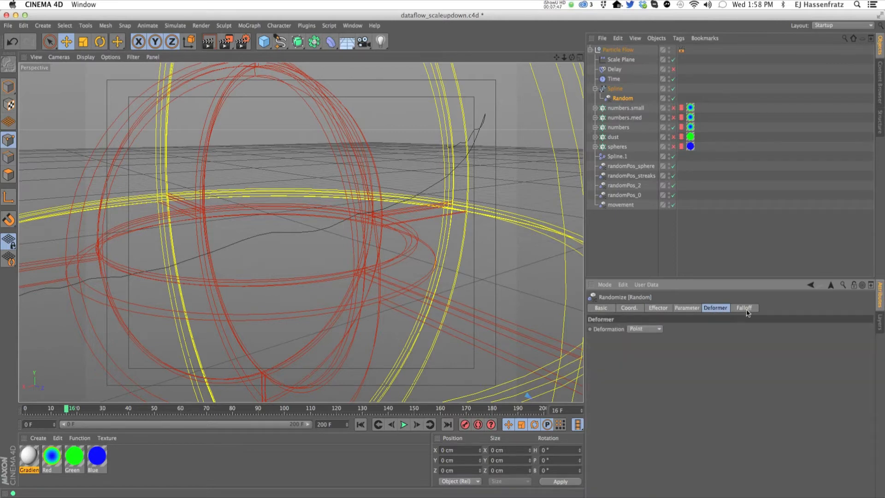
pyautogui.click(634, 328)
pyautogui.click(310, 234)
pyautogui.moveTo(78, 411); pyautogui.dragTo(183, 408)
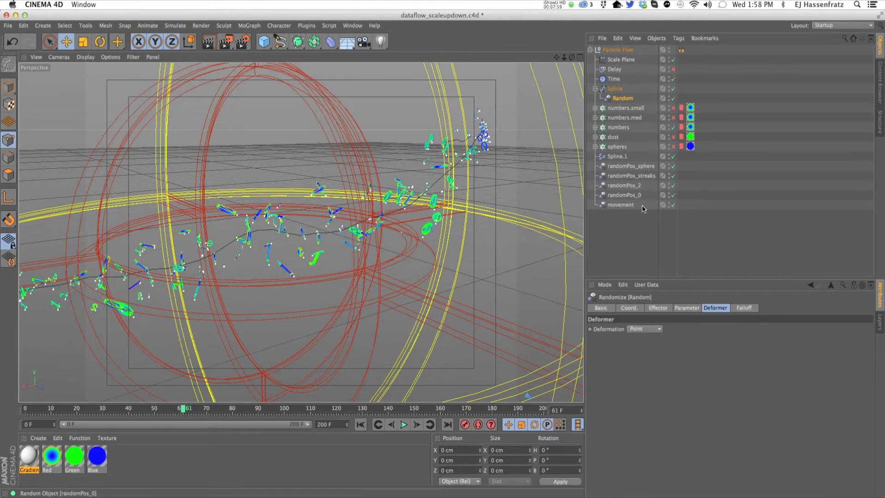
pyautogui.moveTo(195, 410); pyautogui.dragTo(214, 409)
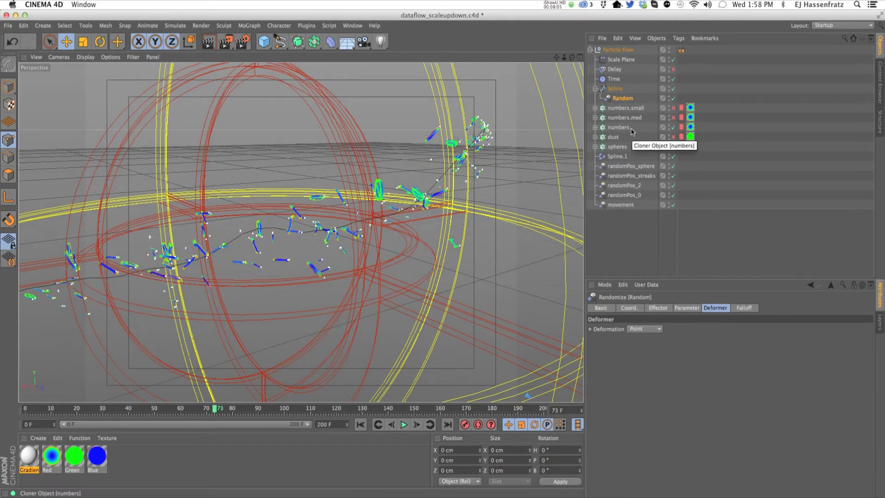
# Step: Disable the Spline.1 effector to examine where the clones gather without it, and re-enable it
pyautogui.click(673, 156)
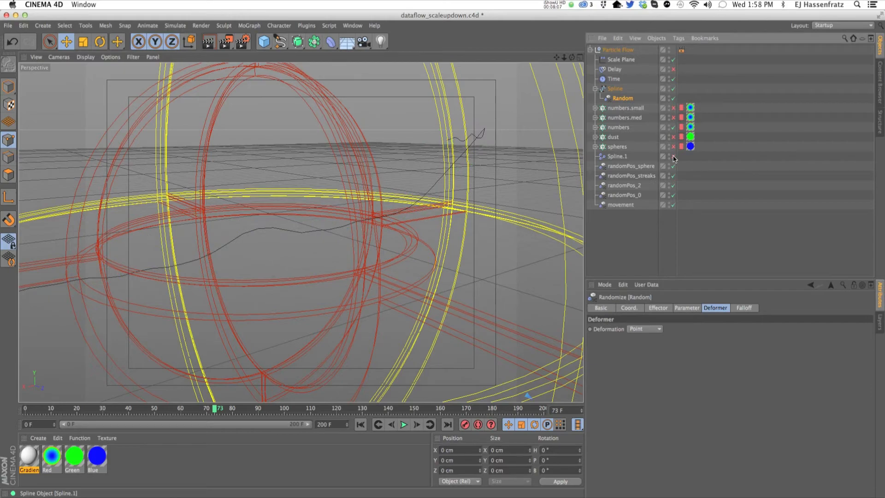
pyautogui.click(138, 254)
pyautogui.keyDown('alt'); pyautogui.moveTo(138, 254); pyautogui.dragTo(80, 337); pyautogui.keyUp('alt')
pyautogui.keyDown('alt'); pyautogui.moveTo(161, 152); pyautogui.dragTo(363, 254); pyautogui.keyUp('alt')
pyautogui.keyDown('alt'); pyautogui.moveTo(69, 369); pyautogui.dragTo(432, 85, button='middle'); pyautogui.keyUp('alt')
pyautogui.keyDown('alt'); pyautogui.moveTo(432, 87); pyautogui.dragTo(353, 198, button='right'); pyautogui.keyUp('alt')
pyautogui.keyDown('alt'); pyautogui.moveTo(500, 318); pyautogui.dragTo(400, 295, button='middle'); pyautogui.keyUp('alt')
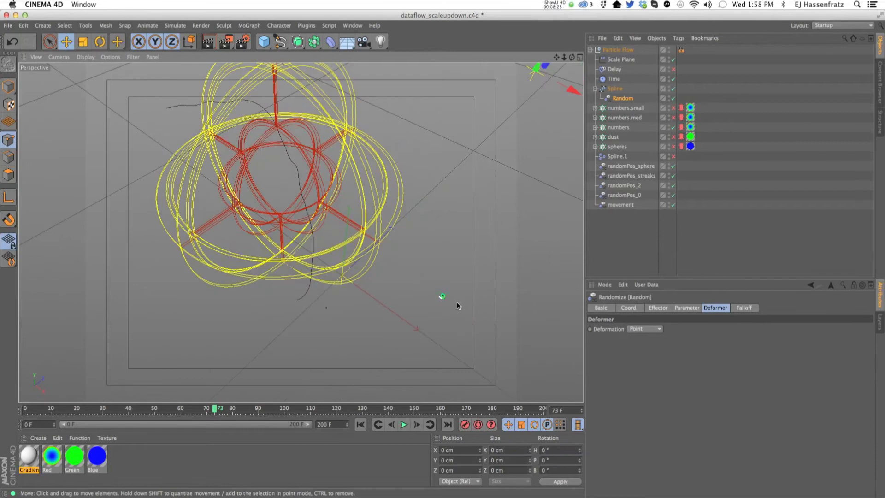
pyautogui.keyDown('alt'); pyautogui.moveTo(446, 298); pyautogui.dragTo(377, 304, button='right'); pyautogui.keyUp('alt')
pyautogui.keyDown('alt'); pyautogui.moveTo(418, 298); pyautogui.dragTo(466, 257); pyautogui.keyUp('alt')
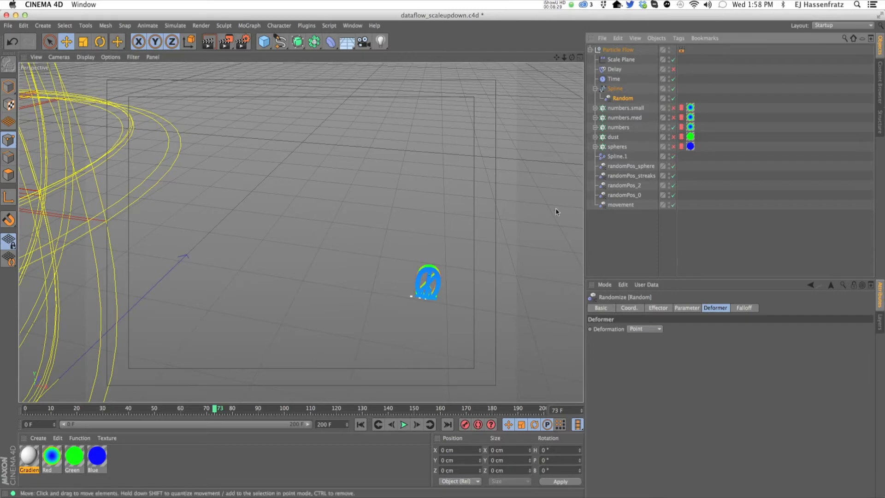
# Step: Scrub back to frame 9, select the Spline object, and scrub to frame 70 to examine how the numbers travel along it
pyautogui.moveTo(110, 409); pyautogui.dragTo(48, 410)
pyautogui.keyDown('alt'); pyautogui.moveTo(184, 186); pyautogui.dragTo(79, 235, button='right'); pyautogui.keyUp('alt')
pyautogui.keyDown('alt'); pyautogui.moveTo(300, 231); pyautogui.dragTo(248, 311); pyautogui.keyUp('alt')
pyautogui.keyDown('alt'); pyautogui.moveTo(248, 309); pyautogui.dragTo(181, 322, button='right'); pyautogui.keyUp('alt')
pyautogui.keyDown('alt'); pyautogui.moveTo(182, 322); pyautogui.dragTo(300, 231, button='middle'); pyautogui.keyUp('alt')
pyautogui.click(604, 89)
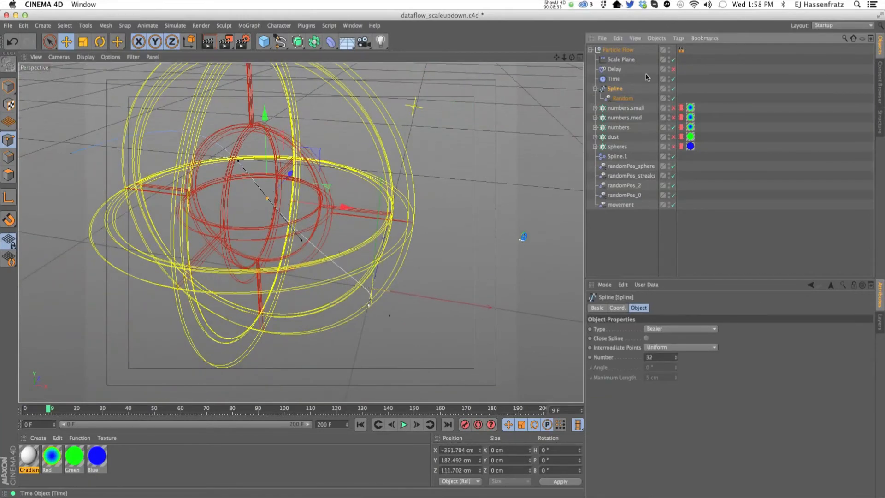
pyautogui.moveTo(49, 409); pyautogui.dragTo(207, 410)
pyautogui.scroll(3, 348, 214)
pyautogui.scroll(5, 349, 214)
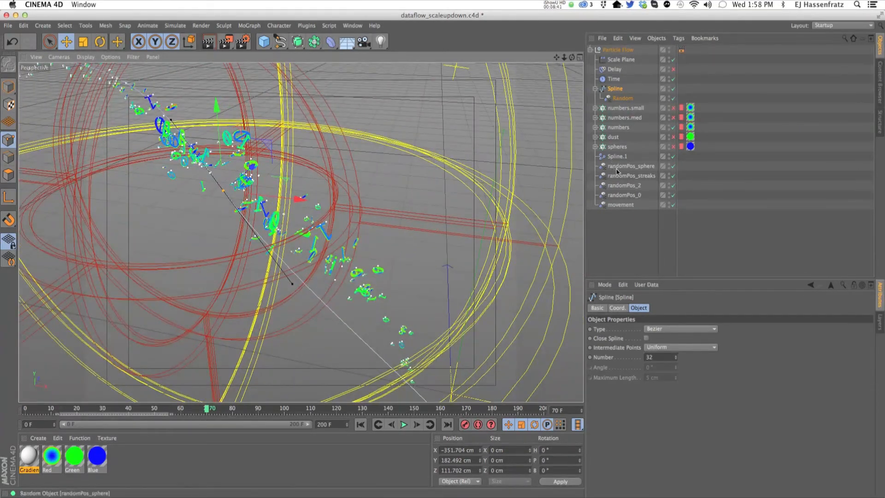
# Step: Delete the animation track on the Spline.1 effector's Offset and set the Offset to 16 %
pyautogui.click(617, 156)
pyautogui.click(658, 308)
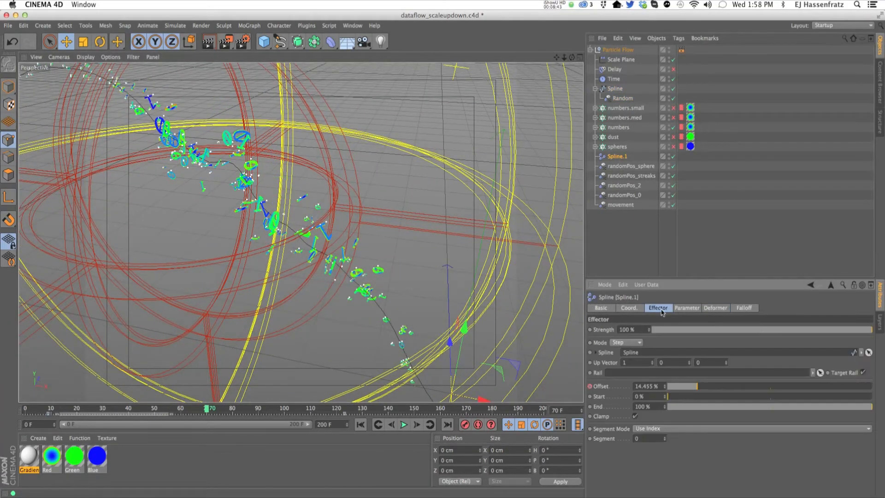
pyautogui.rightClick(616, 390)
pyautogui.moveTo(637, 395)
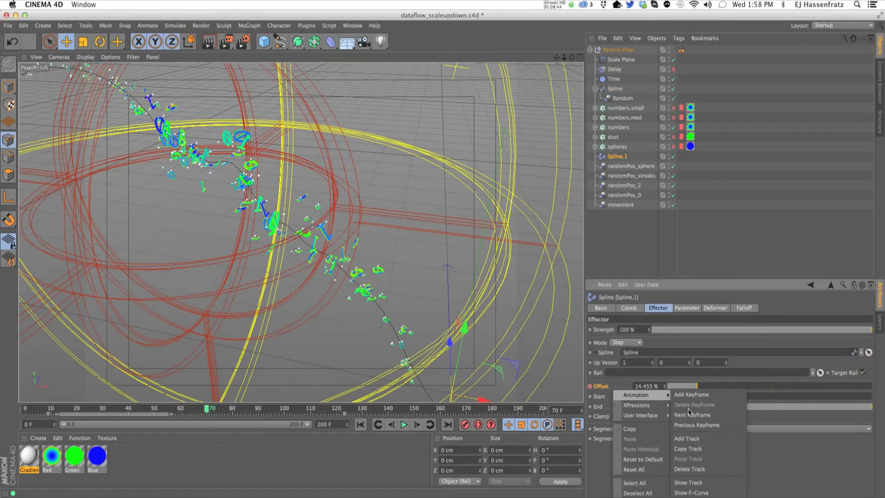
pyautogui.click(684, 469)
pyautogui.moveTo(684, 392); pyautogui.dragTo(701, 388)
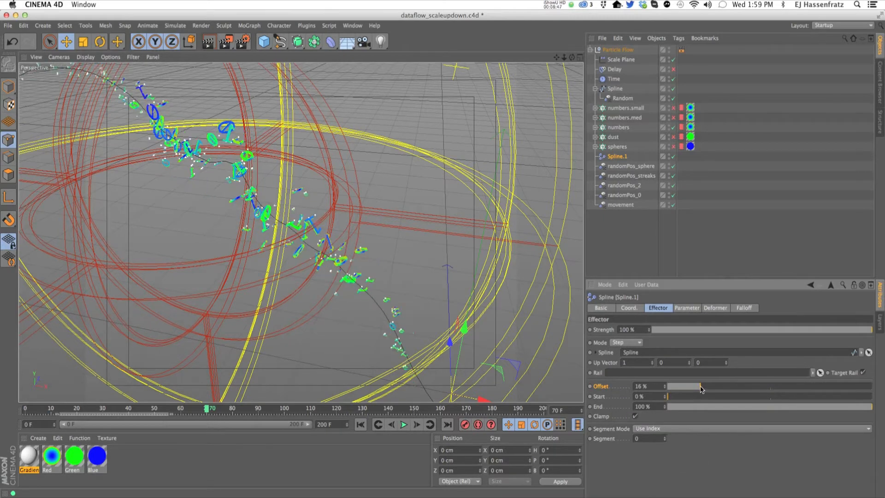
# Step: Inspect the Time effector's rotation parameters and play the animation briefly to examine how the numbers spin
pyautogui.click(614, 79)
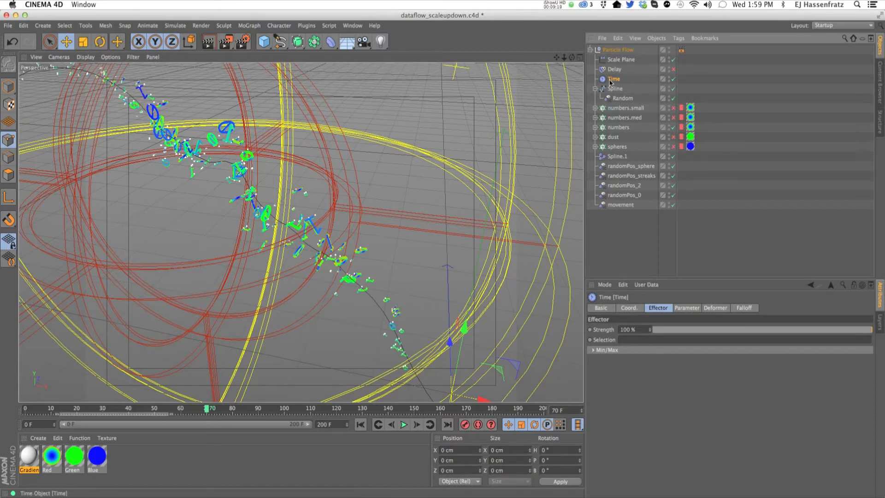
pyautogui.click(638, 308)
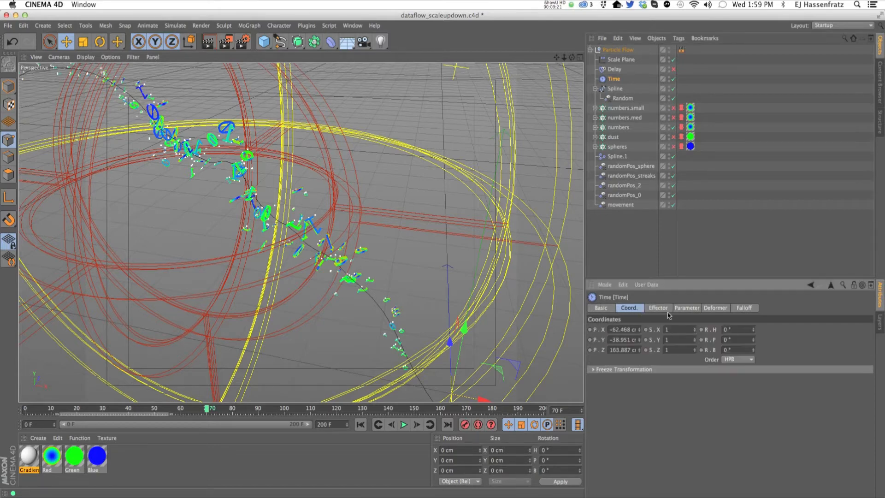
pyautogui.click(680, 312)
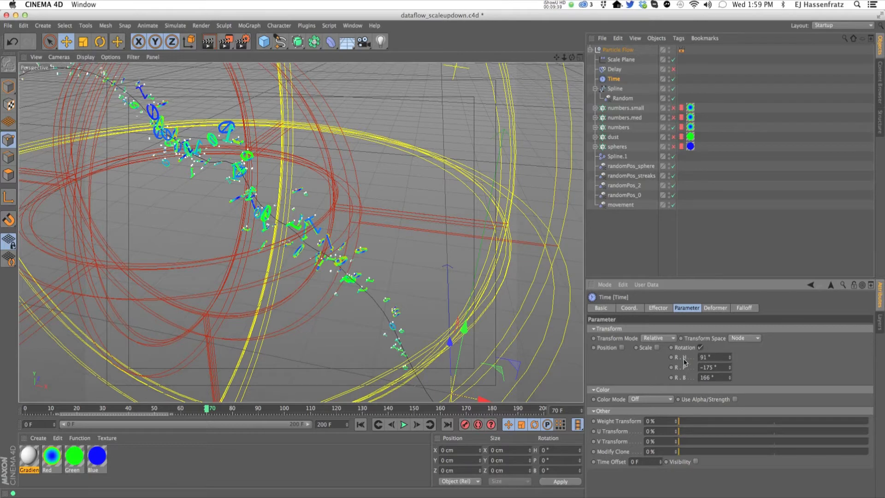
pyautogui.click(403, 424)
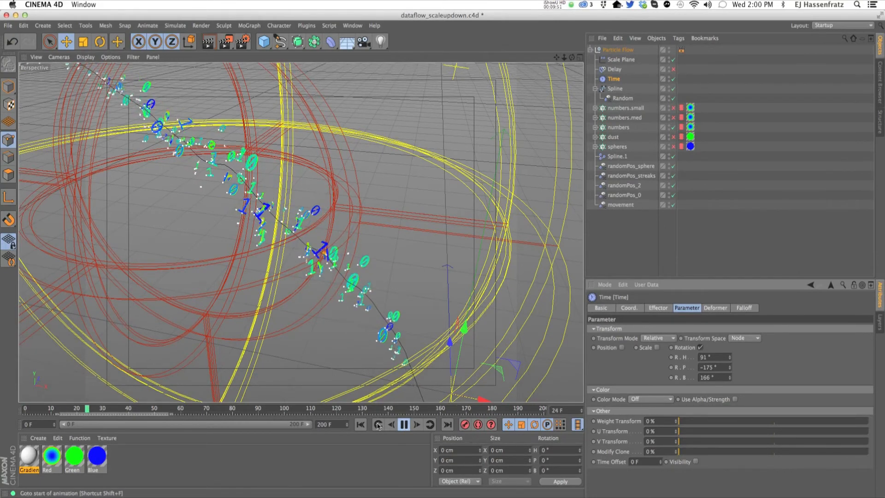
pyautogui.click(404, 424)
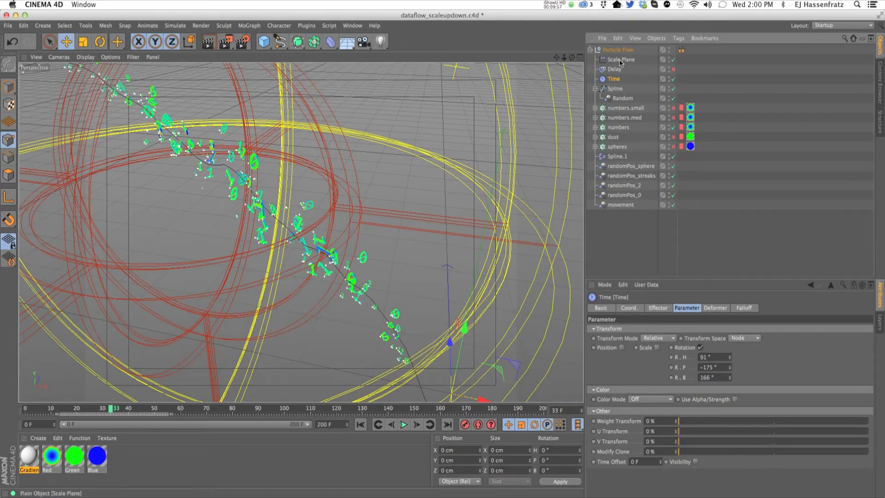
# Step: Show the Scale Plane effector's uniform scale parameters and examine its influence on the clones along the spline
pyautogui.scroll(-5, 443, 272)
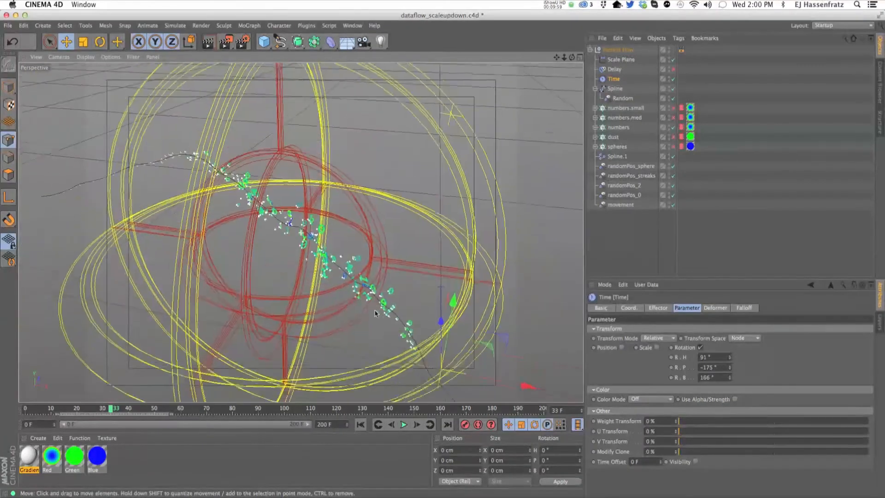
pyautogui.click(618, 64)
pyautogui.click(618, 63)
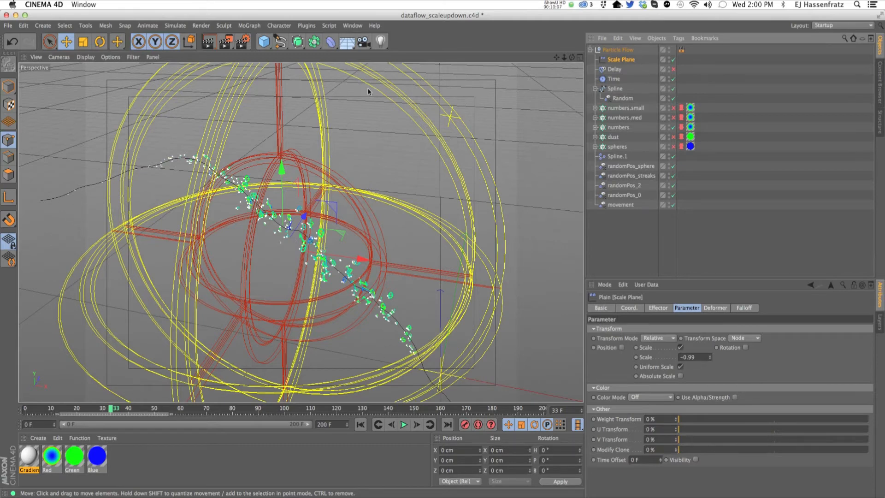
pyautogui.keyDown('alt'); pyautogui.moveTo(354, 303); pyautogui.dragTo(345, 293, button='middle'); pyautogui.keyUp('alt')
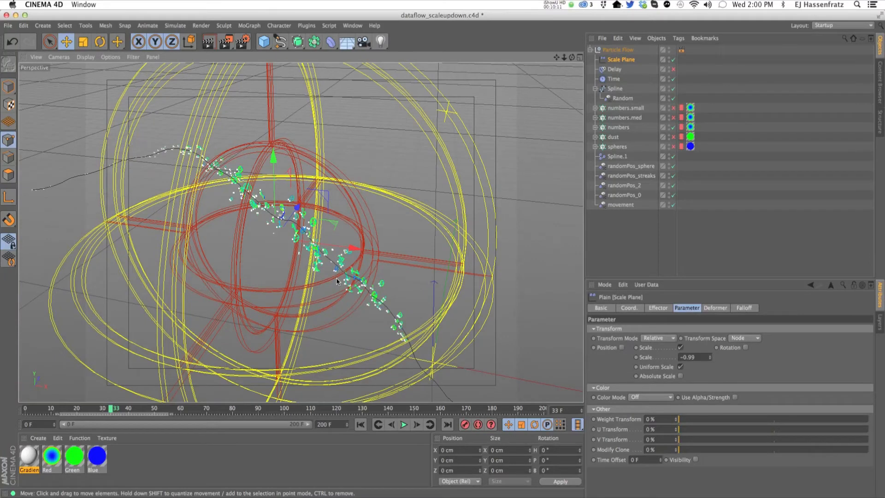
# Step: Switch to the hospitalHallway_v04.c4d project, enlarge the object list and collapse the Walls group
pyautogui.click(353, 25)
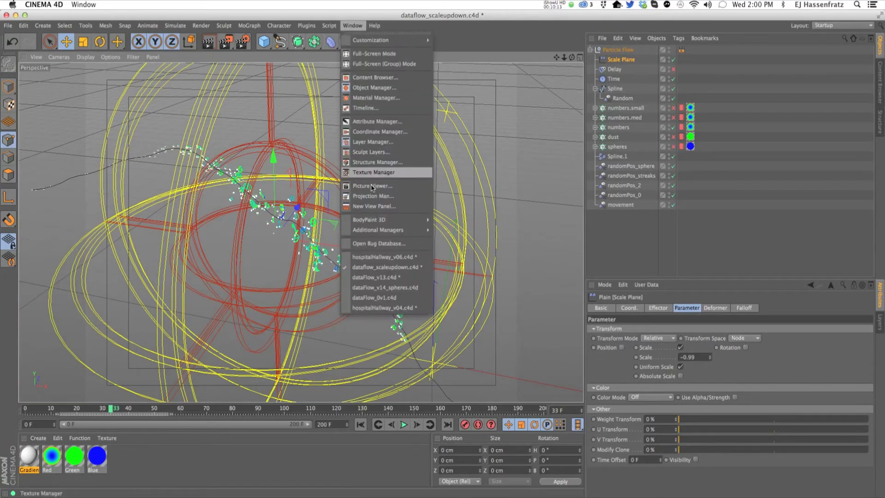
pyautogui.click(392, 308)
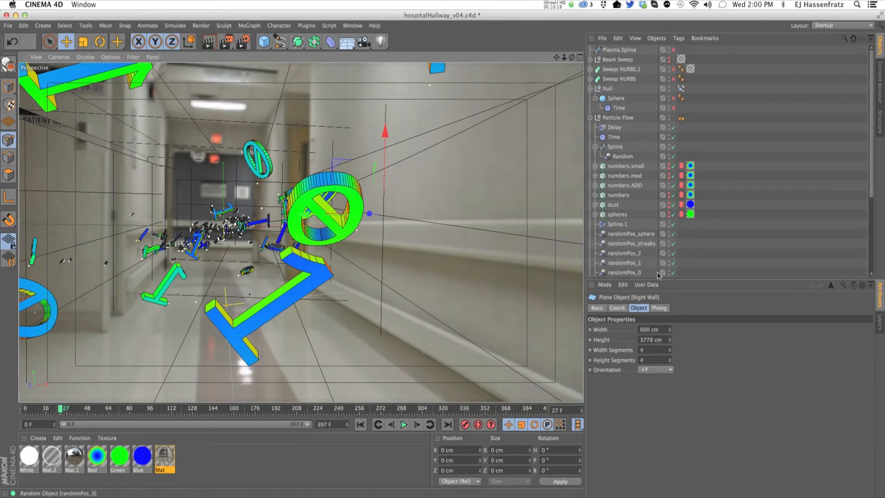
pyautogui.moveTo(676, 279); pyautogui.dragTo(676, 374)
pyautogui.click(590, 292)
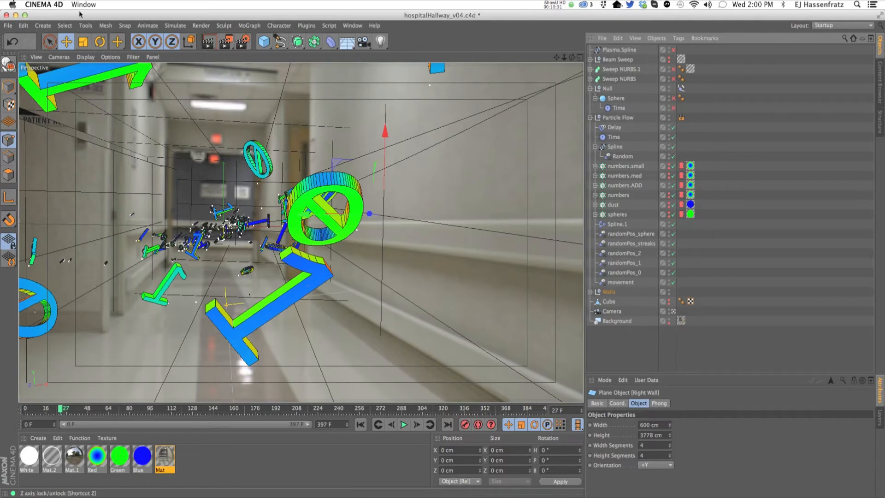
# Step: Open hospitalHallway_v06.fbx from the FLOW_HALLSHOTS folder and import its Take 001 with the default frame rate
pyautogui.click(8, 25)
pyautogui.moveTo(307, 26)
pyautogui.moveTo(354, 26)
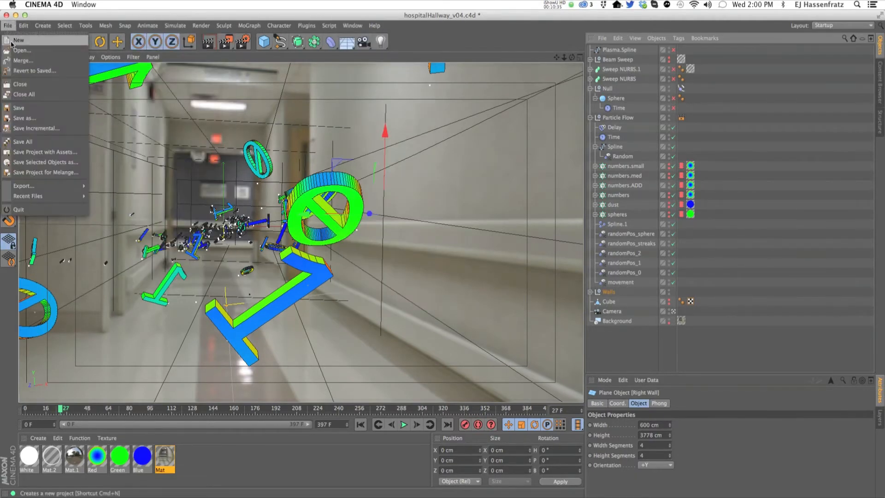
pyautogui.click(18, 50)
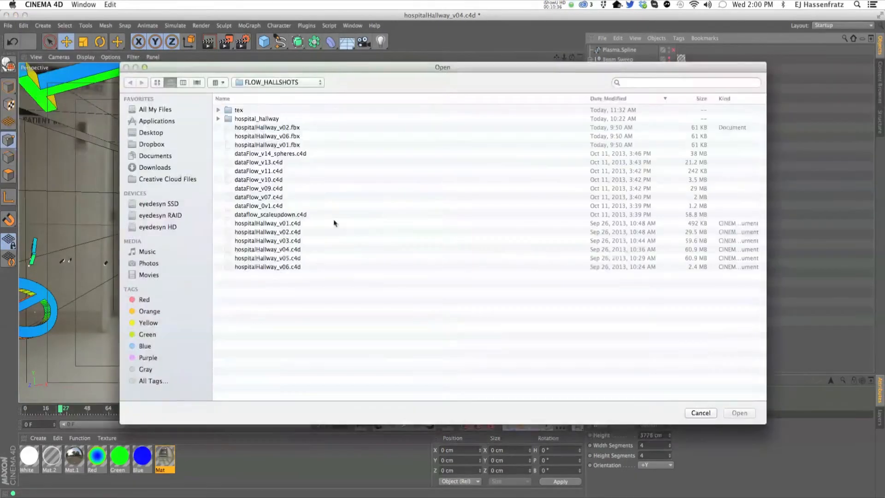
pyautogui.doubleClick(257, 137)
pyautogui.click(270, 230)
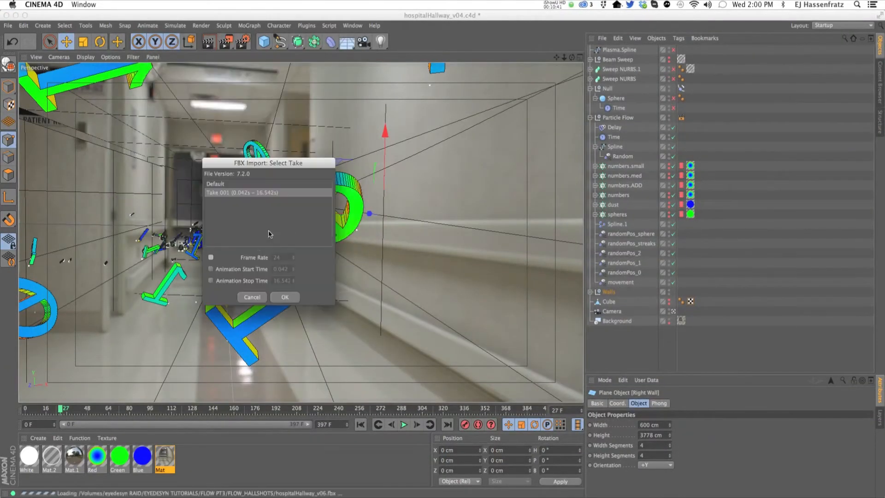
pyautogui.click(284, 297)
# Step: Select the imported Camera2 and scrub through the timeline to frame 75 to examine the extent of the tracked camera's motion
pyautogui.keyDown('alt'); pyautogui.moveTo(363, 250); pyautogui.dragTo(233, 283, button='middle'); pyautogui.keyUp('alt')
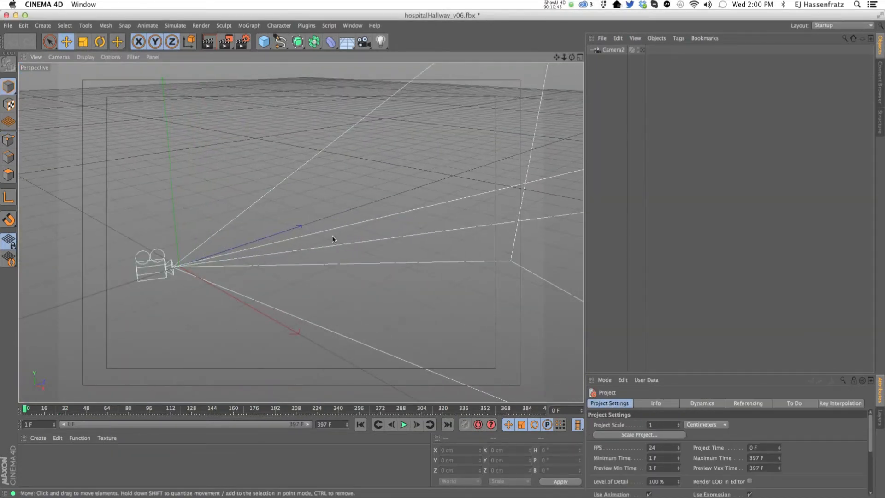
pyautogui.click(154, 267)
pyautogui.keyDown('alt'); pyautogui.moveTo(160, 282); pyautogui.dragTo(366, 260, button='right'); pyautogui.keyUp('alt')
pyautogui.moveTo(25, 408); pyautogui.dragTo(289, 408)
pyautogui.keyDown('alt'); pyautogui.moveTo(200, 297); pyautogui.dragTo(294, 274); pyautogui.keyUp('alt')
pyautogui.moveTo(25, 409); pyautogui.dragTo(123, 417)
pyautogui.keyDown('alt'); pyautogui.moveTo(277, 304); pyautogui.dragTo(96, 357, button='right'); pyautogui.keyUp('alt')
pyautogui.keyDown('alt'); pyautogui.moveTo(194, 288); pyautogui.dragTo(195, 273, button='middle'); pyautogui.keyUp('alt')
pyautogui.keyDown('alt'); pyautogui.moveTo(238, 267); pyautogui.dragTo(33, 397, button='right'); pyautogui.keyUp('alt')
pyautogui.keyDown('alt'); pyautogui.moveTo(435, 228); pyautogui.dragTo(297, 281, button='right'); pyautogui.keyUp('alt')
pyautogui.keyDown('alt'); pyautogui.moveTo(298, 281); pyautogui.dragTo(171, 286, button='middle'); pyautogui.keyUp('alt')
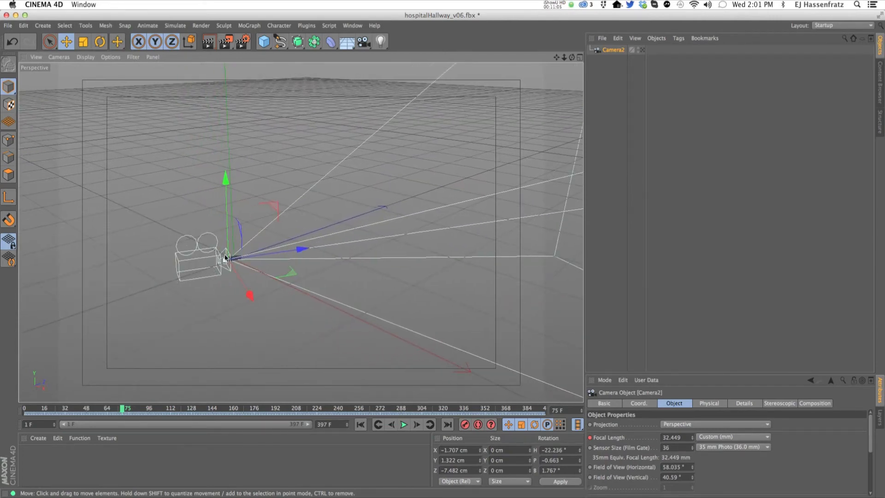
# Step: Compare the camera's scene scale with a 200 cm cube placed about 300 cm along Z, and delete the cube
pyautogui.click(264, 41)
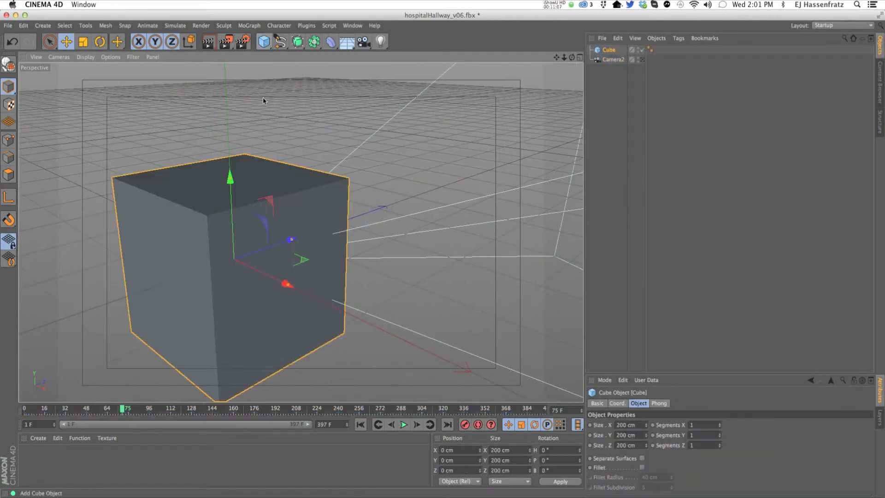
pyautogui.moveTo(291, 239); pyautogui.dragTo(347, 220)
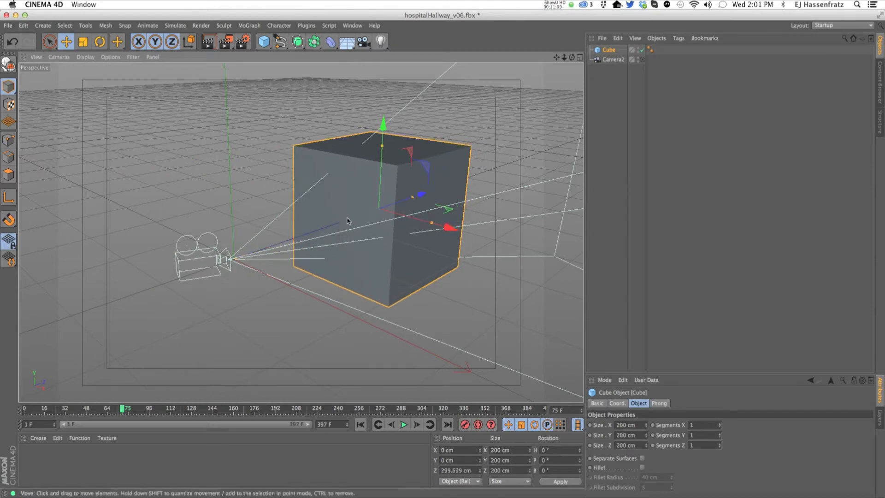
pyautogui.keyDown('alt'); pyautogui.moveTo(236, 262); pyautogui.dragTo(226, 295, button='right'); pyautogui.keyUp('alt')
pyautogui.click(606, 59)
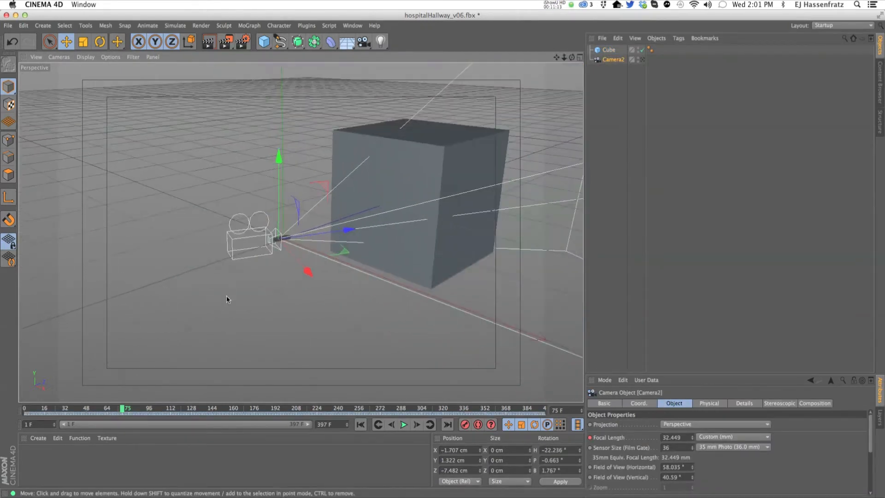
pyautogui.keyDown('alt'); pyautogui.moveTo(440, 222); pyautogui.dragTo(397, 249, button='middle'); pyautogui.keyUp('alt')
pyautogui.click(399, 244)
pyautogui.press('Delete')
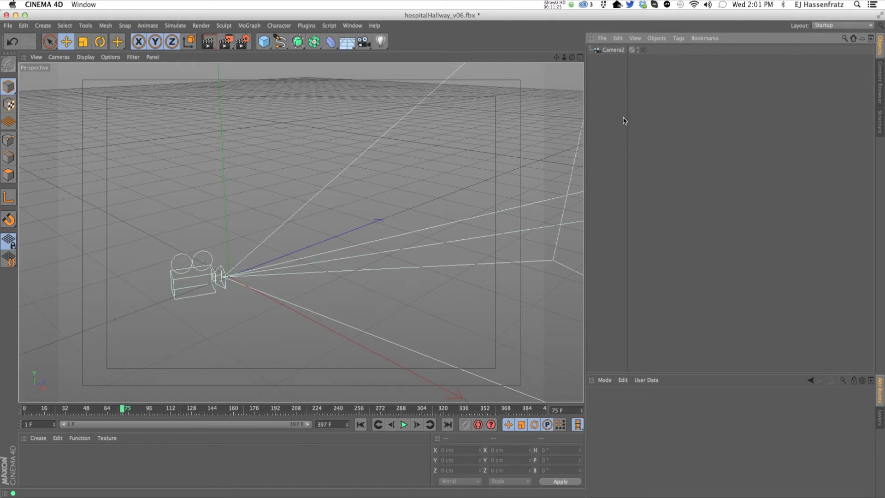
# Step: Enlarge the attributes area and scale the project from a current scale of 1 to a target scale of 75 centimeters
pyautogui.click(612, 51)
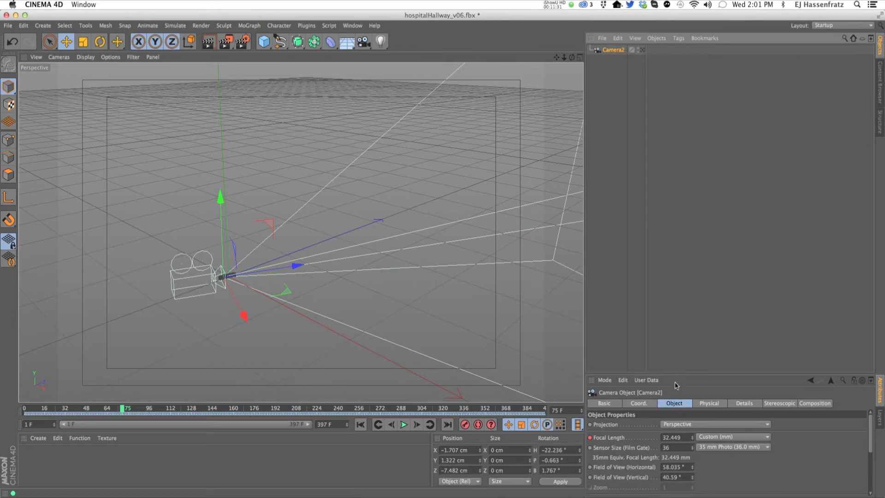
pyautogui.moveTo(686, 374); pyautogui.dragTo(696, 276)
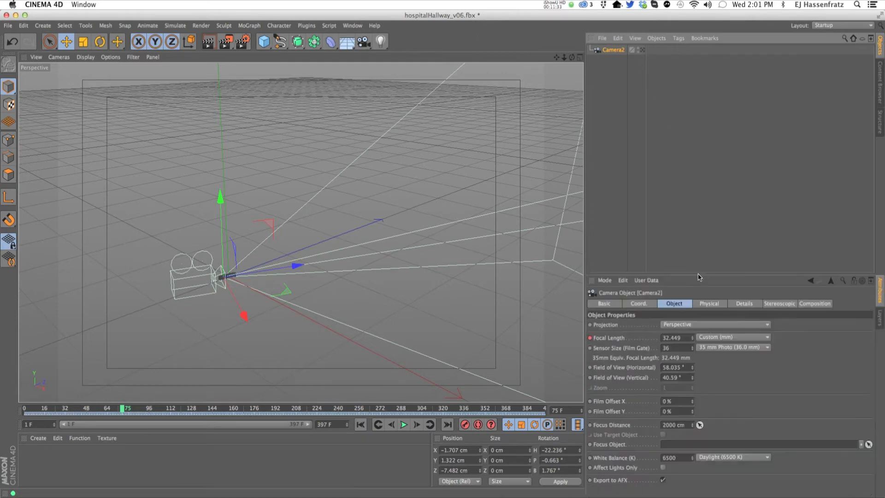
pyautogui.hotkey('ctrl', 'd')
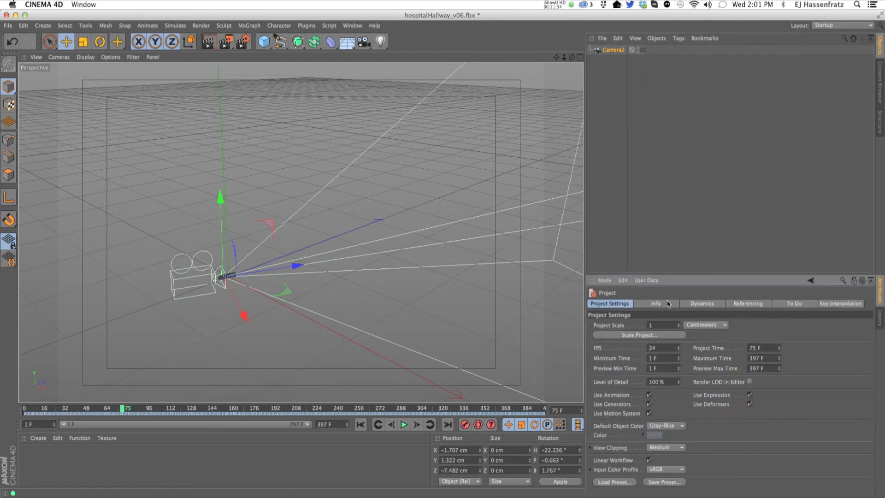
pyautogui.click(626, 335)
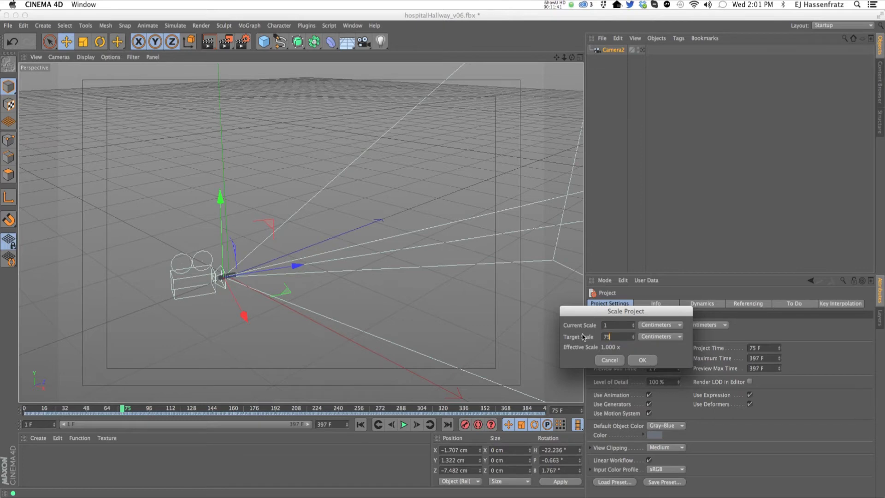
pyautogui.press('Return')
# Step: Compare the scaled Camera2 motion path with a 200 cm cube at the origin, and delete the cube
pyautogui.keyDown('alt'); pyautogui.moveTo(456, 193); pyautogui.dragTo(329, 249, button='right'); pyautogui.keyUp('alt')
pyautogui.keyDown('alt'); pyautogui.moveTo(329, 249); pyautogui.dragTo(262, 249); pyautogui.keyUp('alt')
pyautogui.keyDown('alt'); pyautogui.moveTo(363, 214); pyautogui.dragTo(205, 244); pyautogui.keyUp('alt')
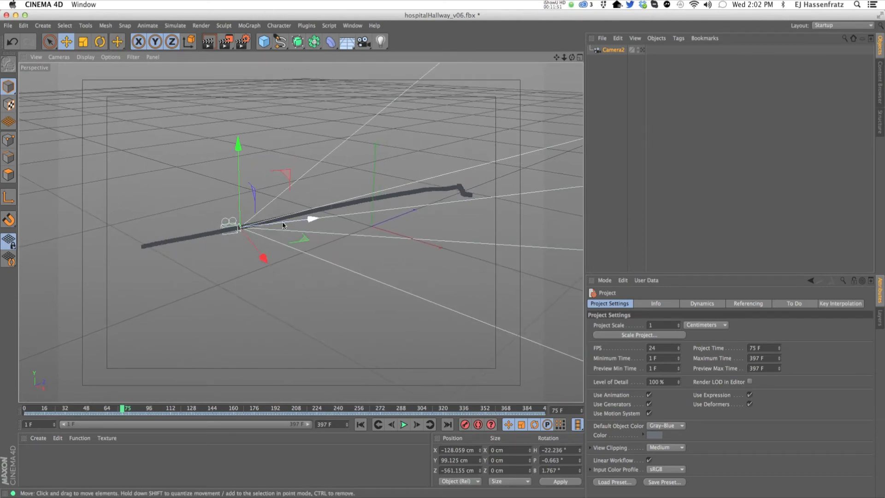
pyautogui.click(264, 41)
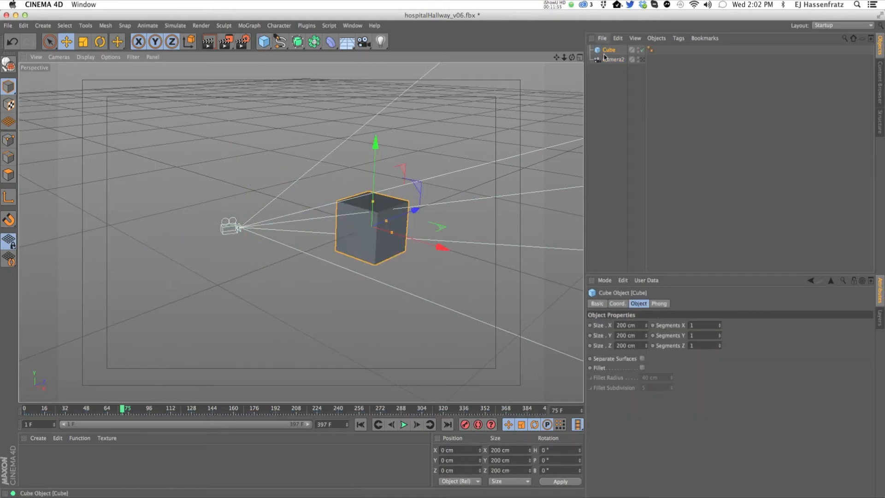
pyautogui.click(613, 59)
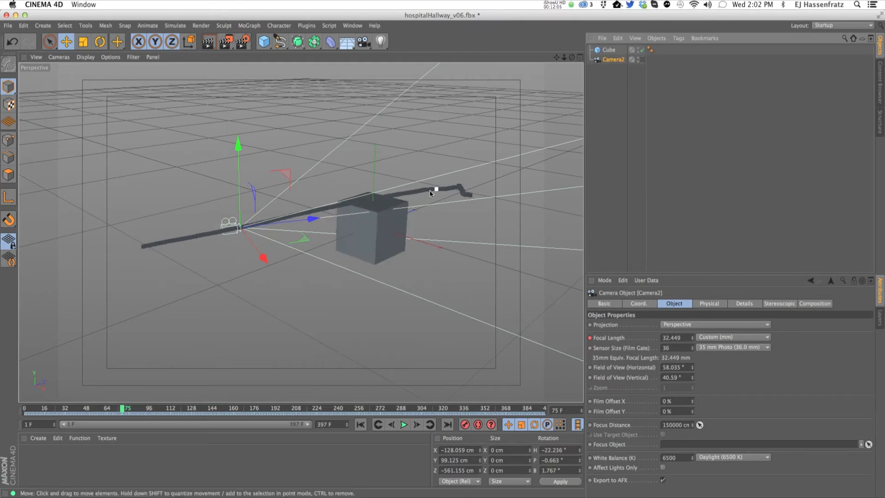
pyautogui.click(357, 231)
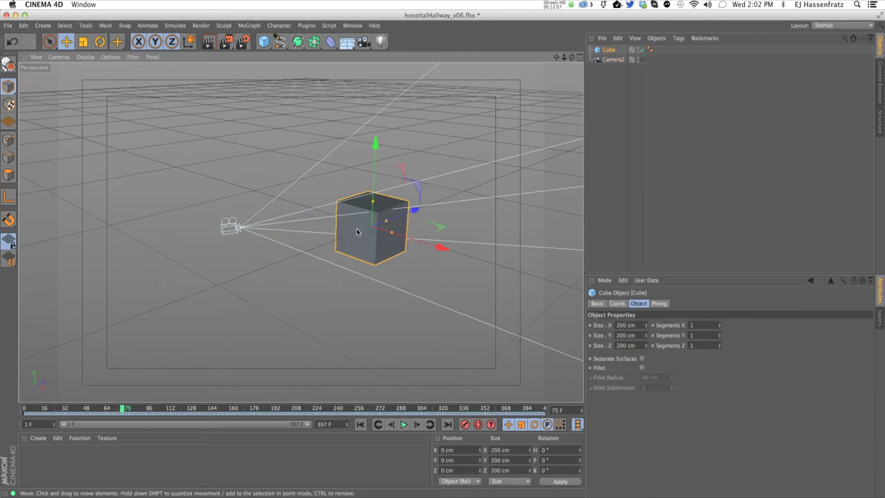
pyautogui.keyDown('alt'); pyautogui.moveTo(364, 235); pyautogui.dragTo(305, 275, button='middle'); pyautogui.keyUp('alt')
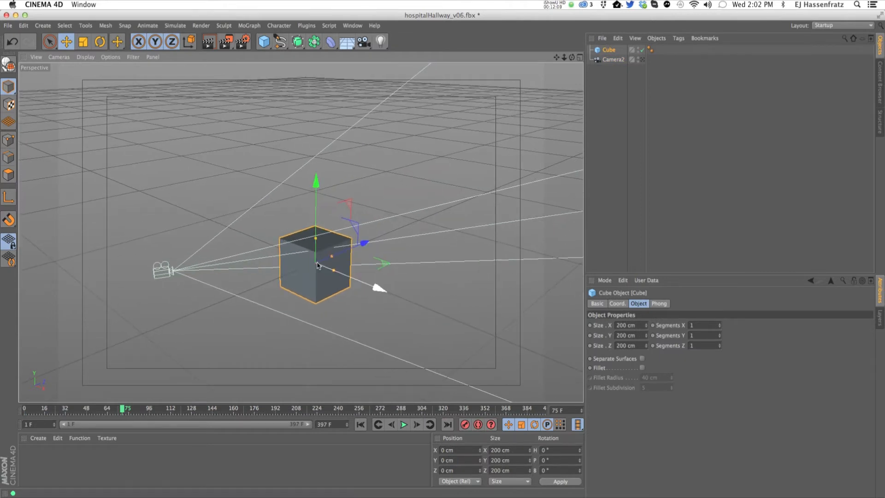
pyautogui.press('Delete')
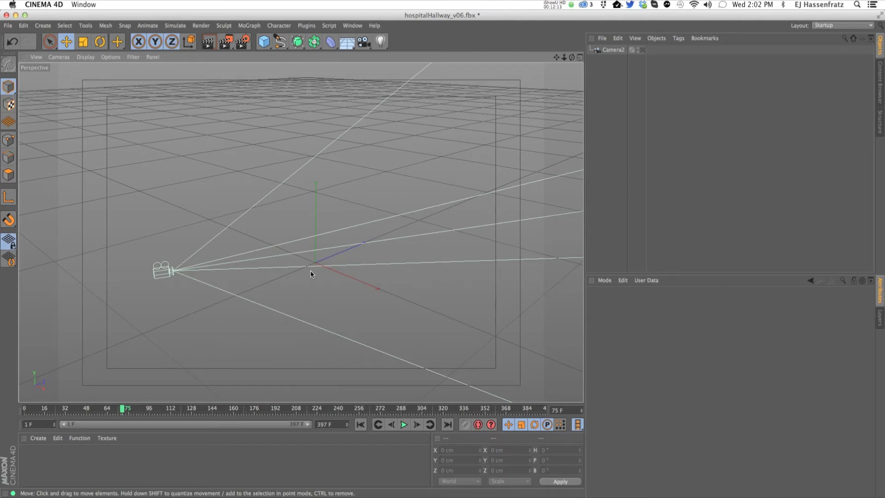
# Step: Select Camera2 to show its motion path, and switch to the hospitalHallway_v04.c4d project
pyautogui.click(612, 50)
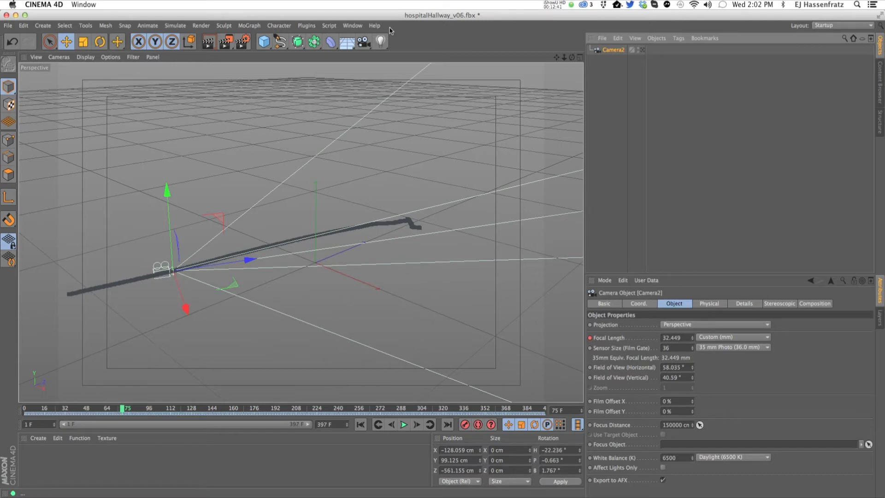
pyautogui.click(352, 25)
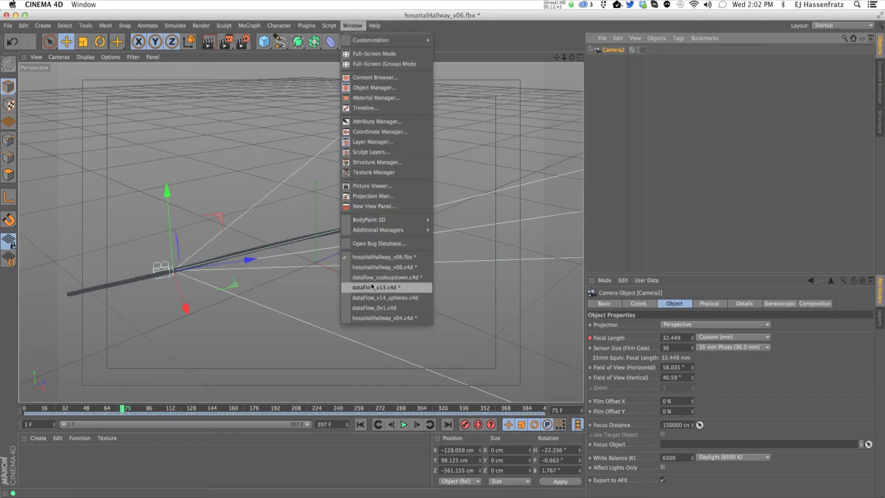
pyautogui.click(333, 282)
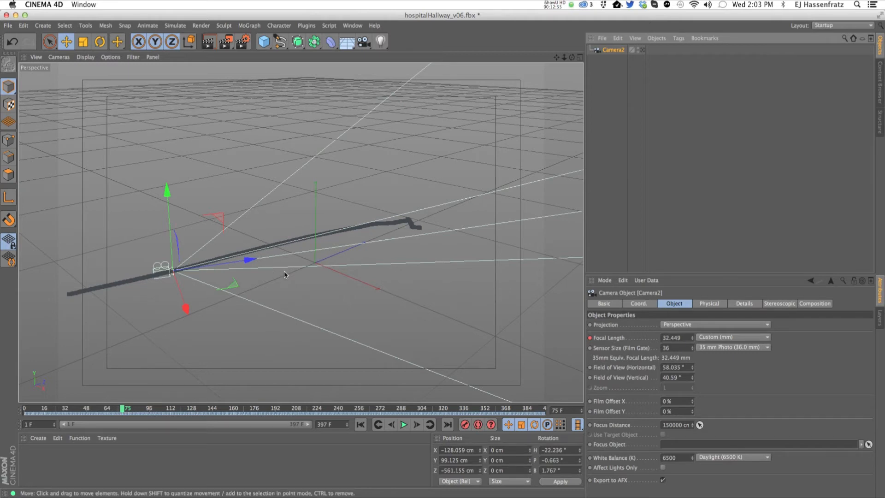
pyautogui.click(352, 26)
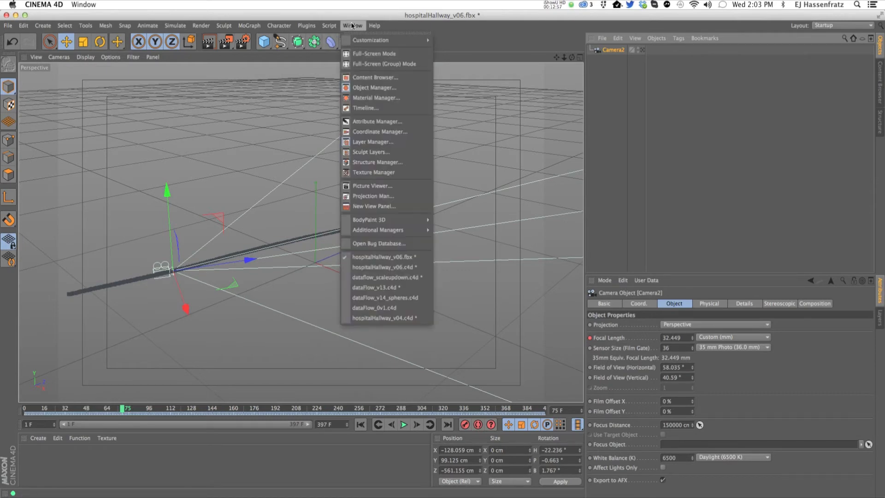
pyautogui.click(412, 318)
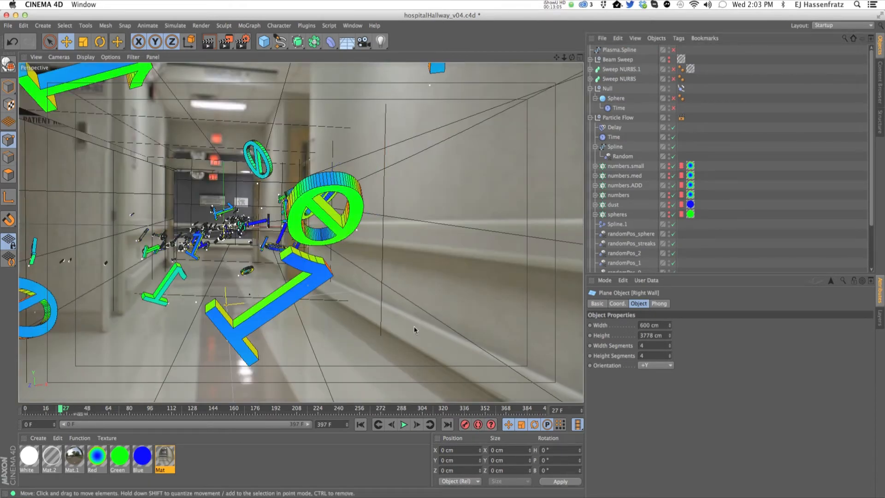
# Step: Select the numbers.ADD cloner and go to frame 80 to examine the numbers flowing through the hallway
pyautogui.click(625, 185)
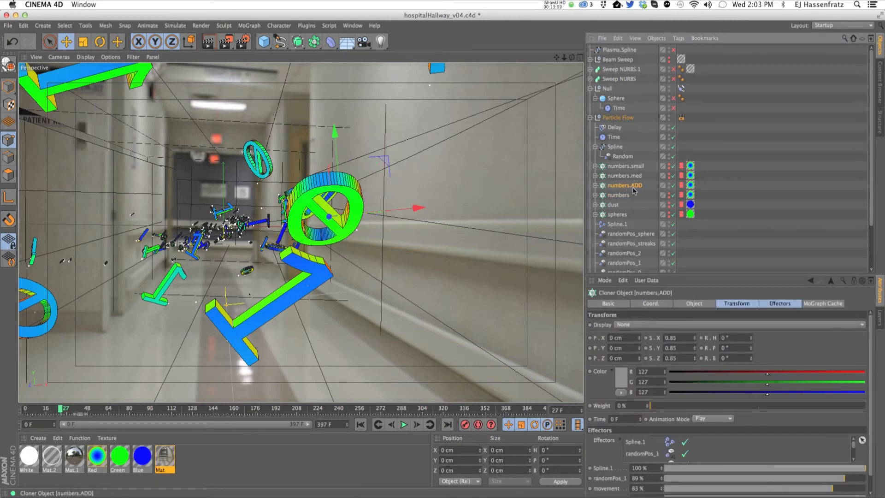
pyautogui.click(110, 408)
pyautogui.click(130, 409)
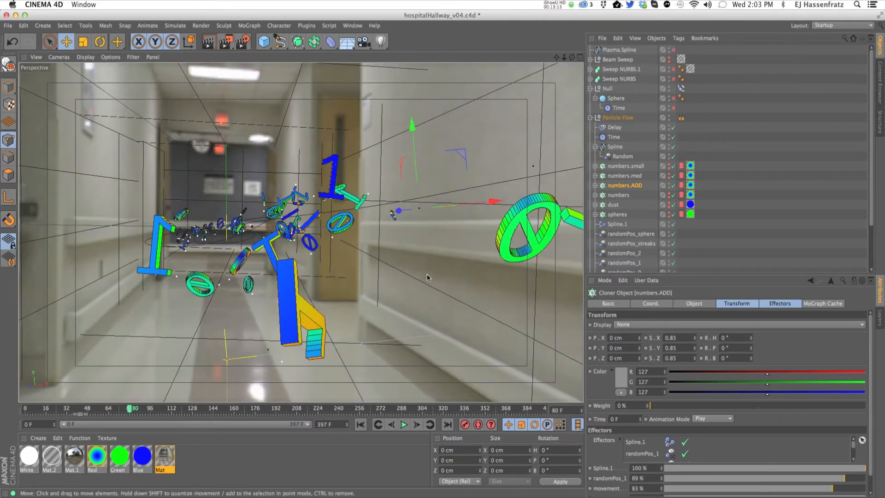
# Step: Enlarge the object list, select the Camera, and examine the hallway geometry from above in the four-view layout
pyautogui.moveTo(697, 275); pyautogui.dragTo(695, 369)
pyautogui.click(620, 314)
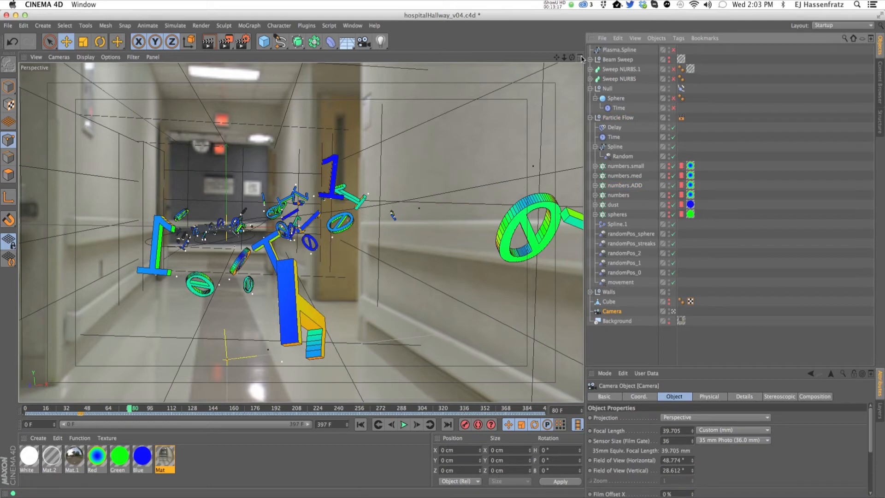
pyautogui.click(579, 57)
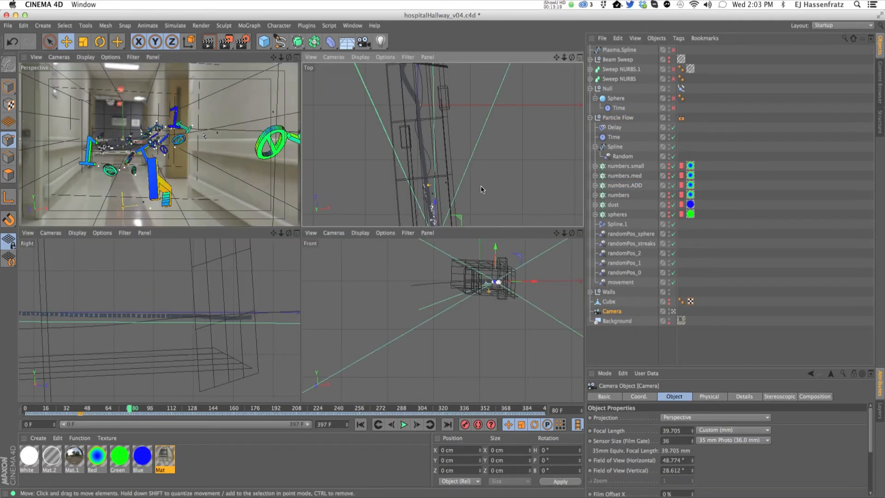
pyautogui.keyDown('alt'); pyautogui.moveTo(520, 139); pyautogui.dragTo(482, 114, button='middle'); pyautogui.keyUp('alt')
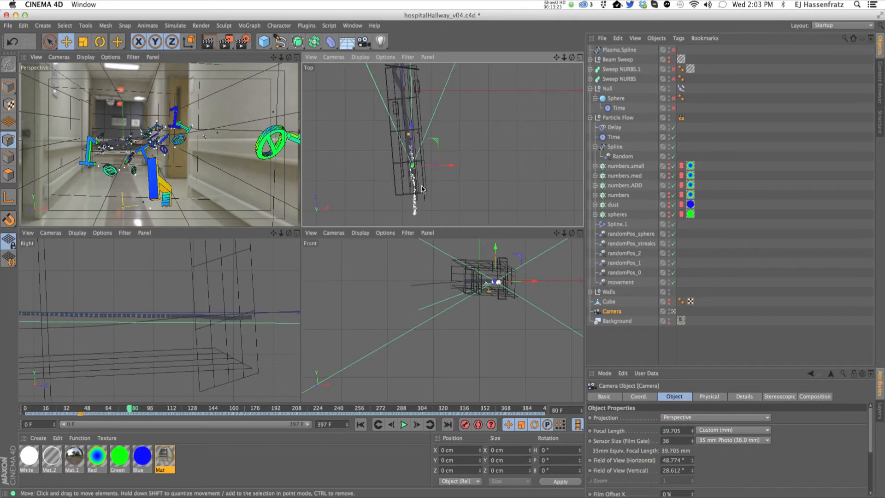
pyautogui.keyDown('alt'); pyautogui.moveTo(421, 185); pyautogui.dragTo(419, 204, button='middle'); pyautogui.keyUp('alt')
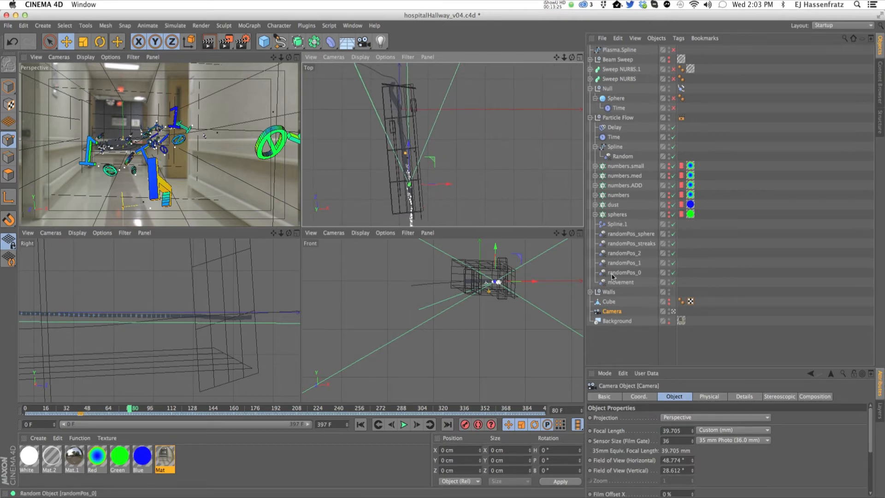
# Step: Expand the Walls group to inspect its door and wall objects, ending on Left Wall, and restore the single perspective view
pyautogui.click(609, 292)
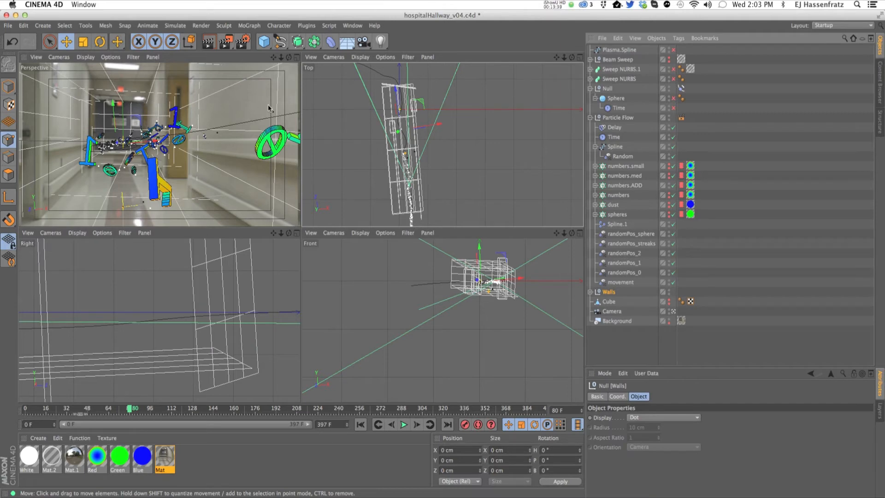
pyautogui.click(591, 292)
pyautogui.scroll(-3, 610, 295)
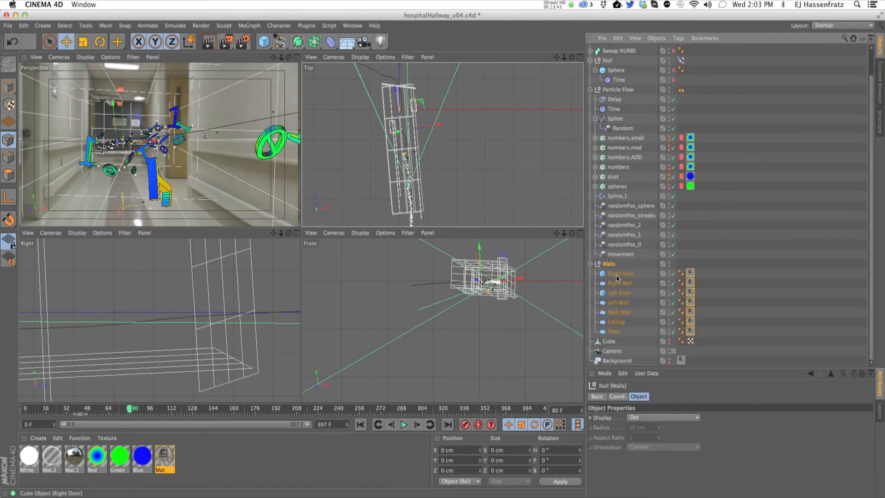
pyautogui.click(616, 276)
pyautogui.click(618, 283)
pyautogui.click(616, 301)
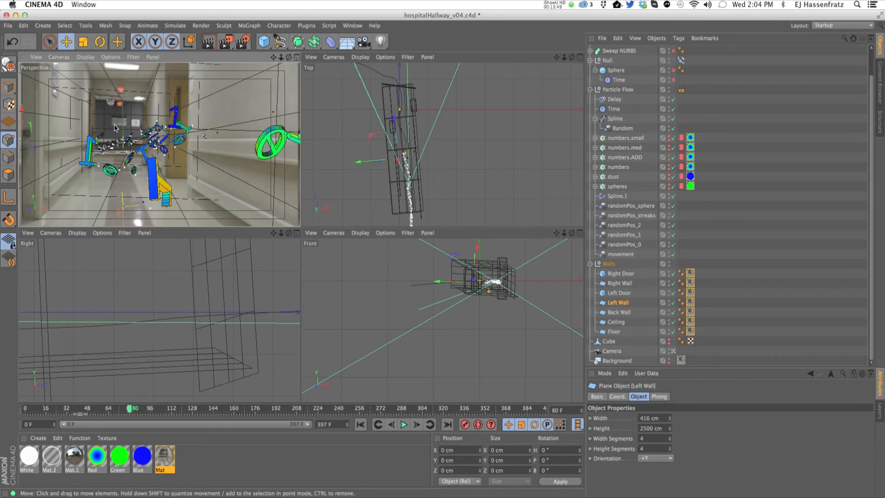
pyautogui.click(297, 57)
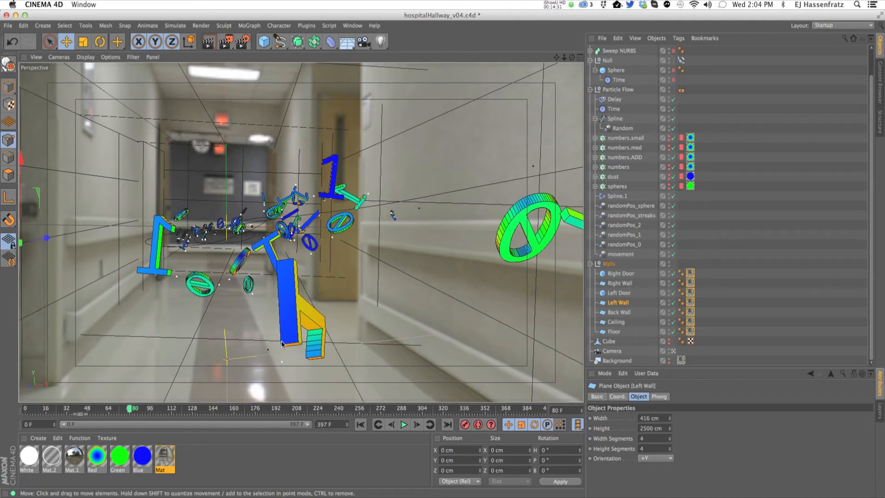
# Step: Examine the Fresnel shader gradient in the Red material's Luminance channel, and close the Material Editor
pyautogui.doubleClick(102, 459)
pyautogui.moveTo(247, 68); pyautogui.dragTo(575, 136)
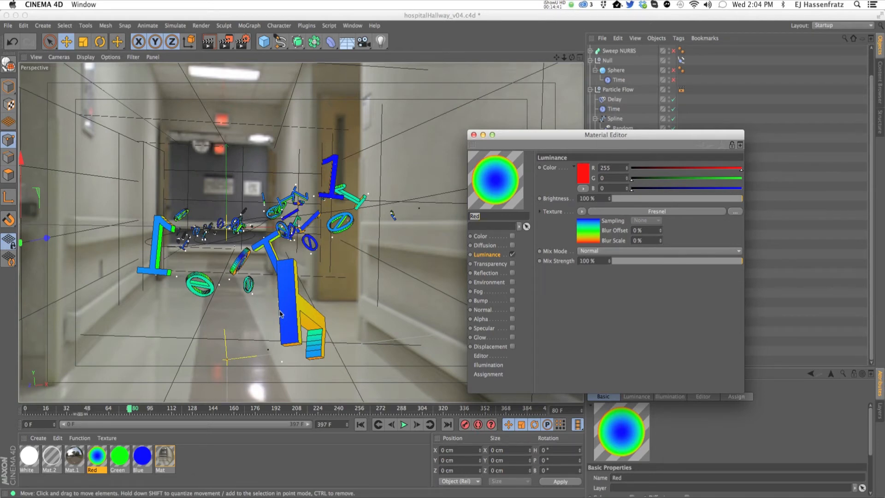
pyautogui.moveTo(551, 135); pyautogui.dragTo(496, 129)
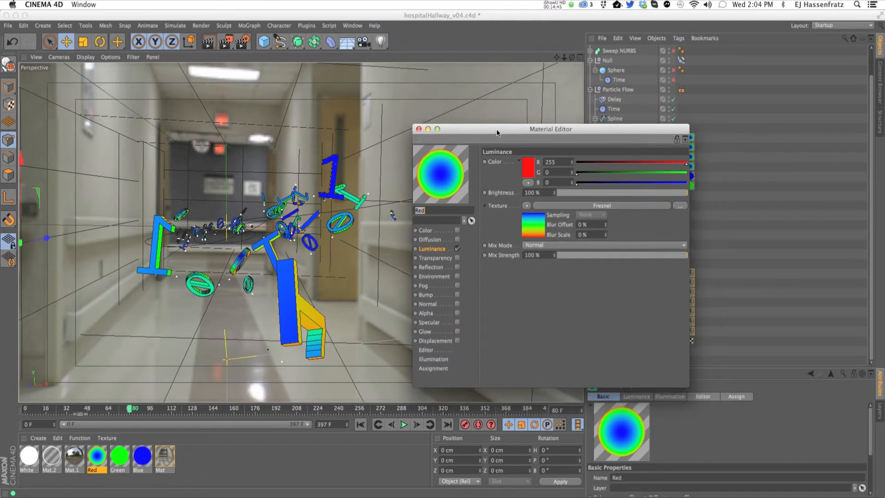
pyautogui.moveTo(509, 134); pyautogui.dragTo(497, 126)
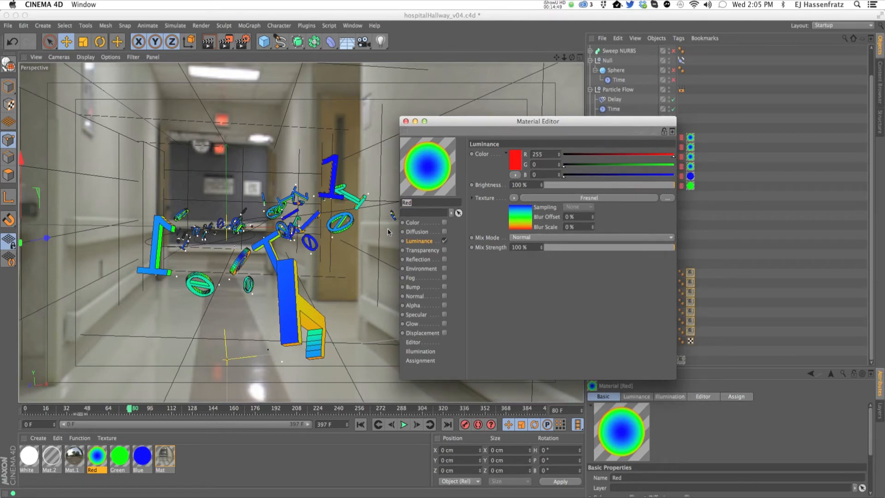
pyautogui.click(535, 198)
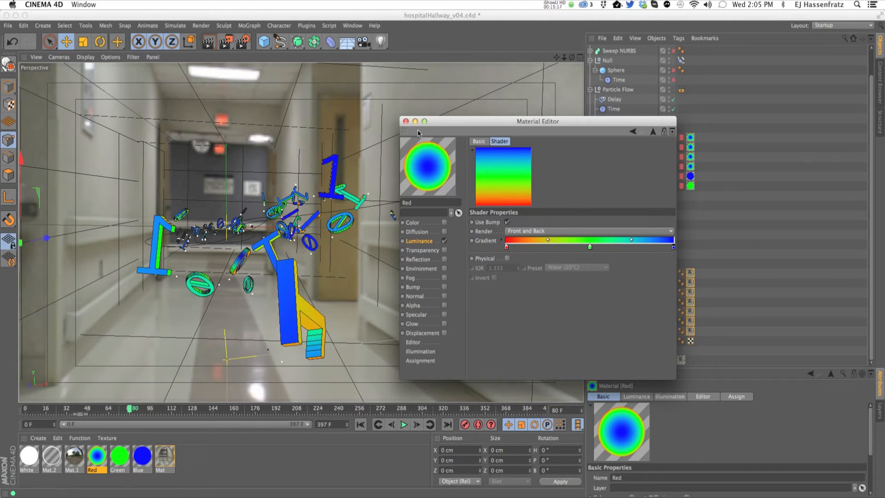
pyautogui.click(406, 122)
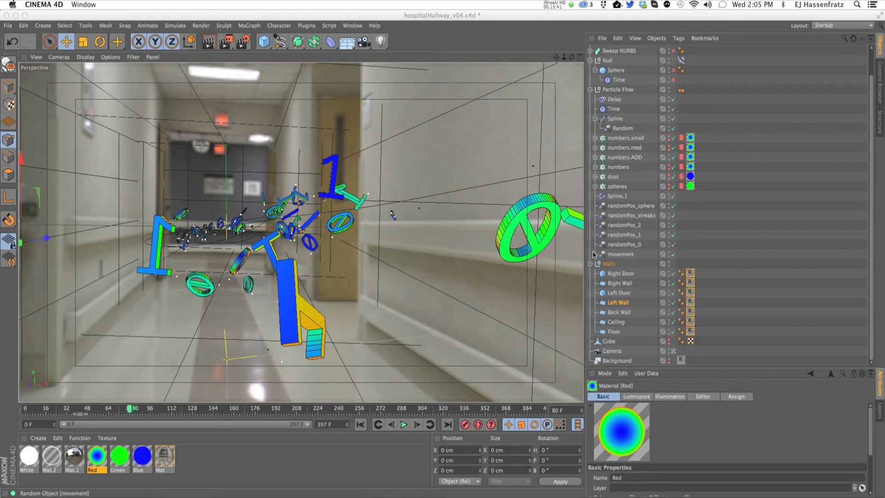
# Step: Make the numbers, dust, spheres and numbers.med cloners visible in the viewport
pyautogui.click(618, 166)
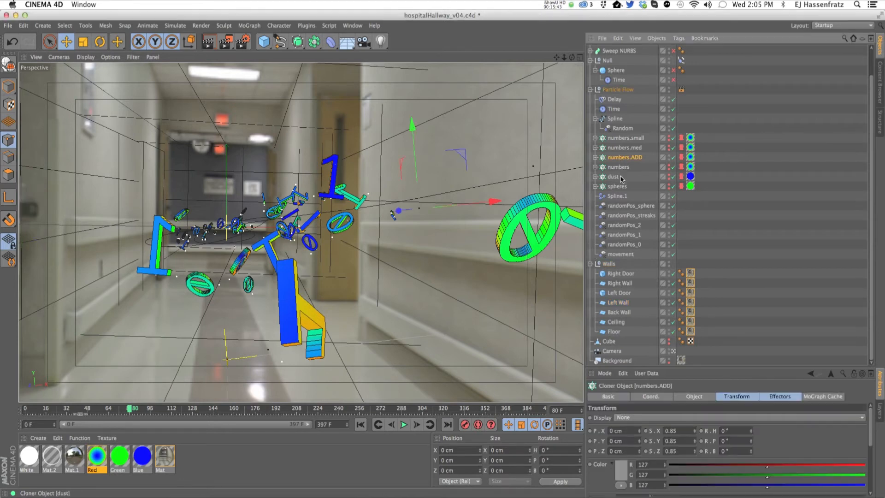
pyautogui.moveTo(668, 167); pyautogui.dragTo(669, 183)
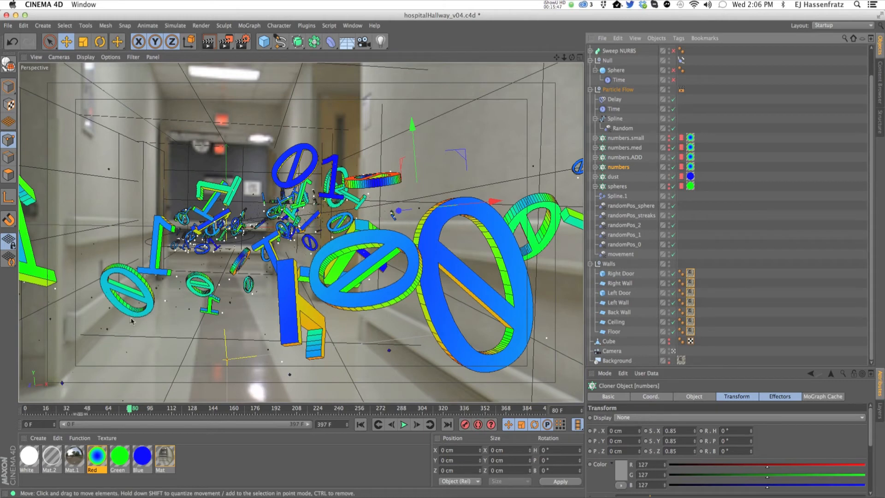
pyautogui.click(669, 185)
pyautogui.click(669, 147)
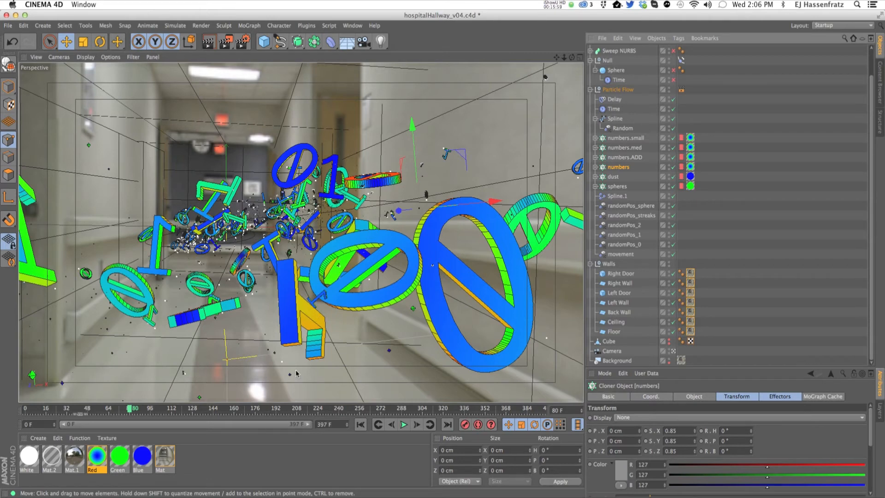
# Step: Scrub through the timeline to frame 314 to examine the particle flow along the hallway
pyautogui.click(132, 409)
pyautogui.moveTo(161, 411); pyautogui.dragTo(386, 410)
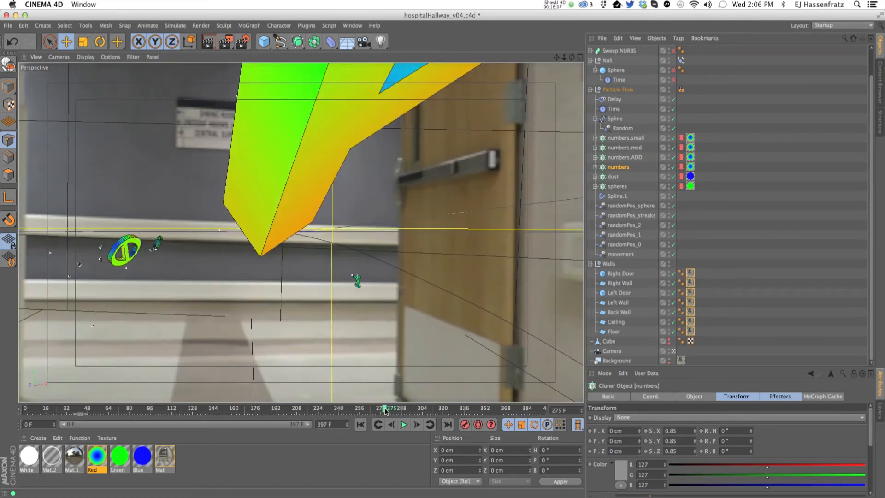
pyautogui.moveTo(385, 410); pyautogui.dragTo(435, 410)
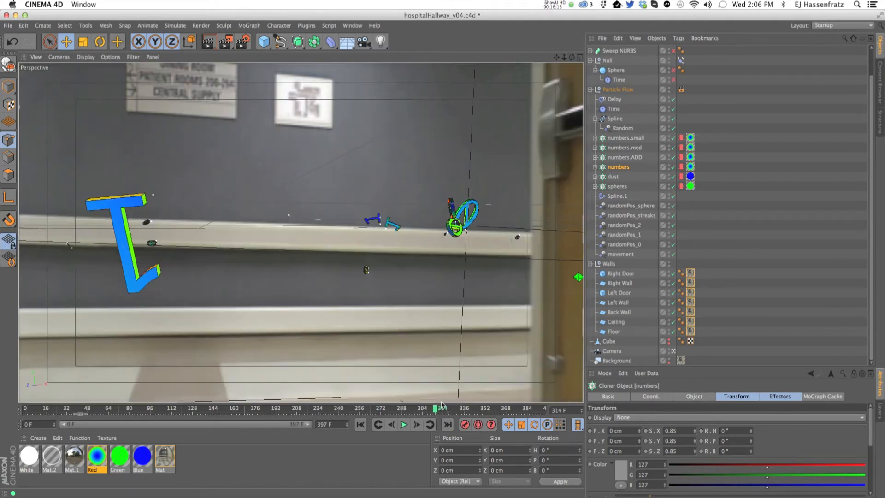
# Step: Scrub back through the timeline past frames 250 and 166 to frame 149 to examine the numbers in the hallway
pyautogui.click(355, 409)
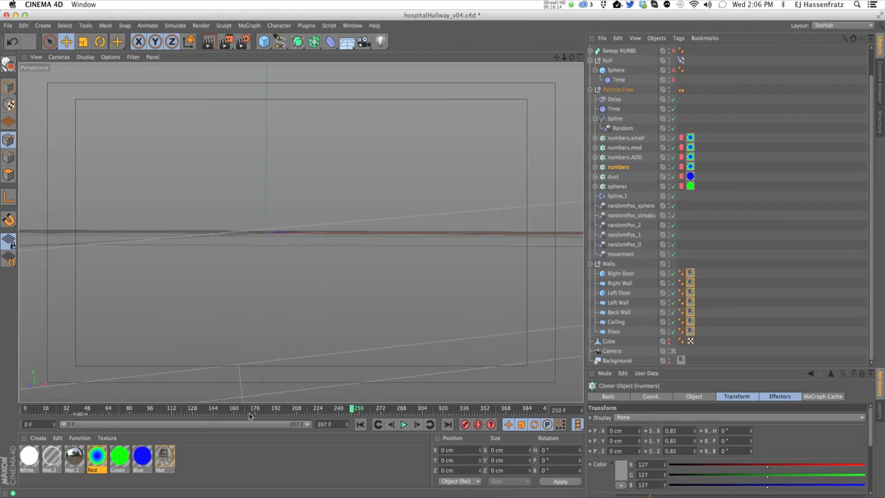
pyautogui.click(241, 409)
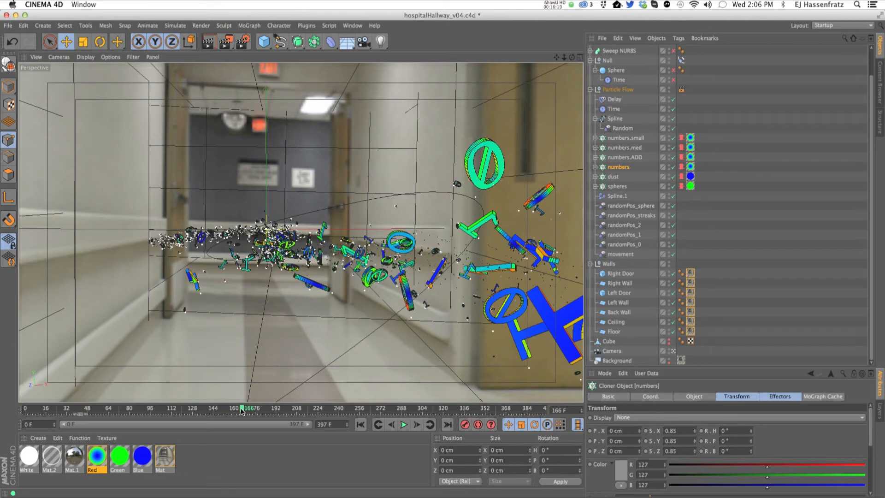
pyautogui.click(220, 409)
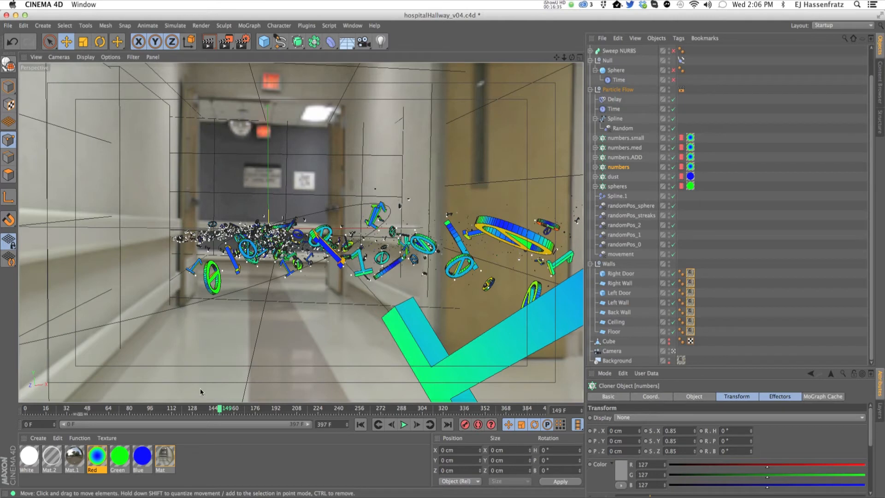
# Step: Open the Picture Viewer and examine the reference images dep_1497111-Data-stream.jpg and binary-data-stream-19093118.jpg
pyautogui.moveTo(0, 249); pyautogui.dragTo(263, 71)
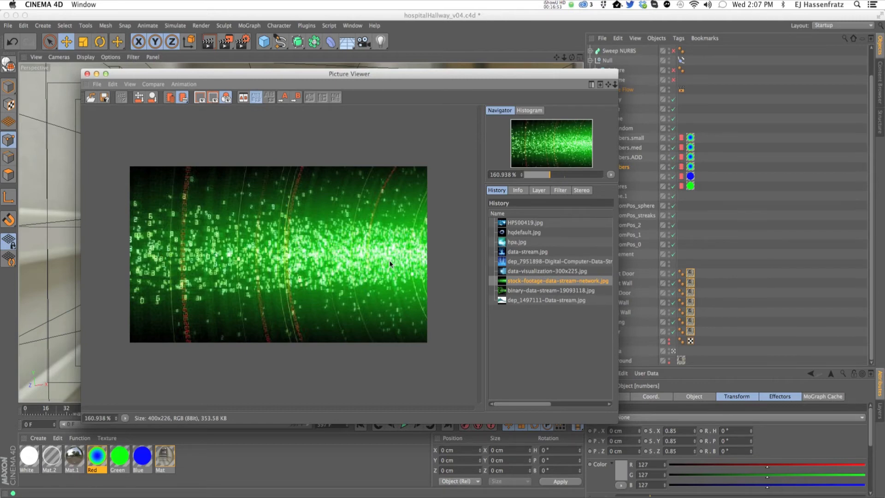
pyautogui.click(521, 300)
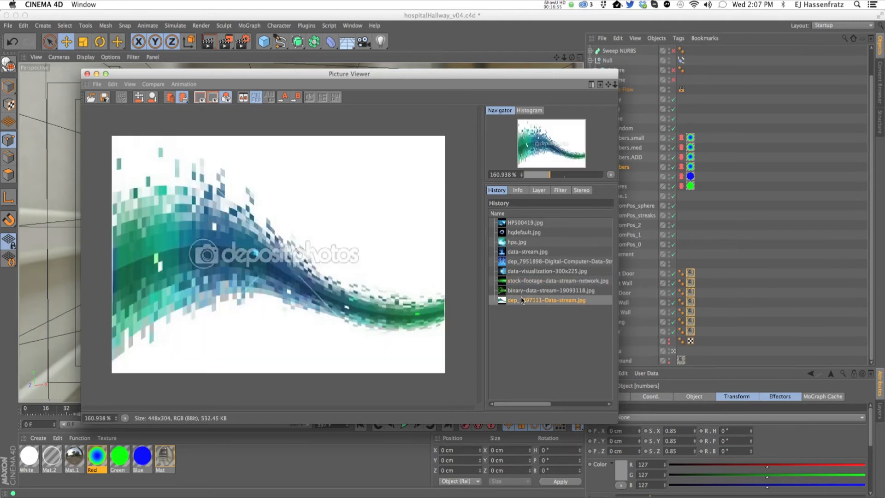
pyautogui.click(522, 290)
pyautogui.scroll(-3, 408, 283)
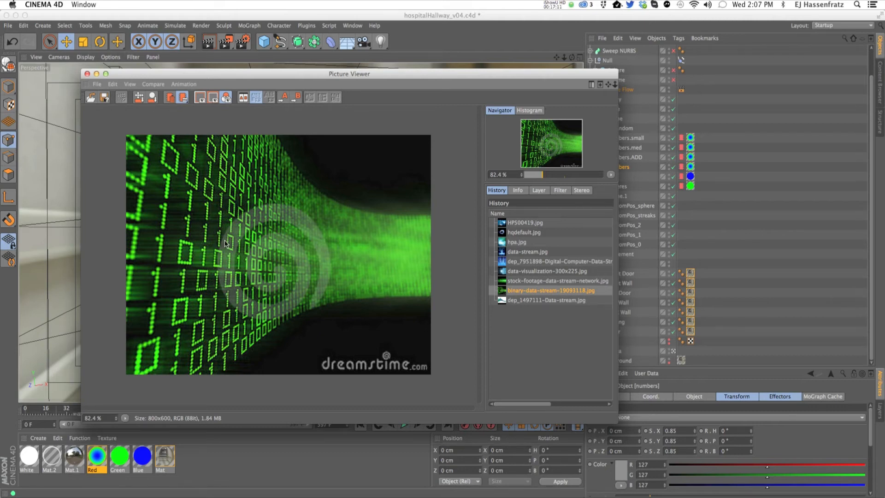
# Step: Browse the other reference images, including hqdefault.jpg and an enlarged stock-footage-data-stream-network.jpg, and close the Picture Viewer
pyautogui.click(522, 253)
pyautogui.click(523, 241)
pyautogui.click(523, 233)
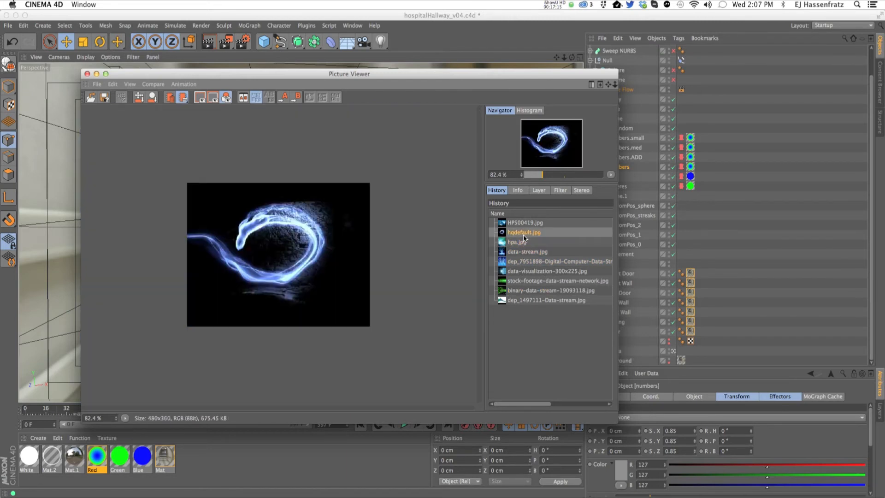
pyautogui.click(519, 301)
pyautogui.click(538, 282)
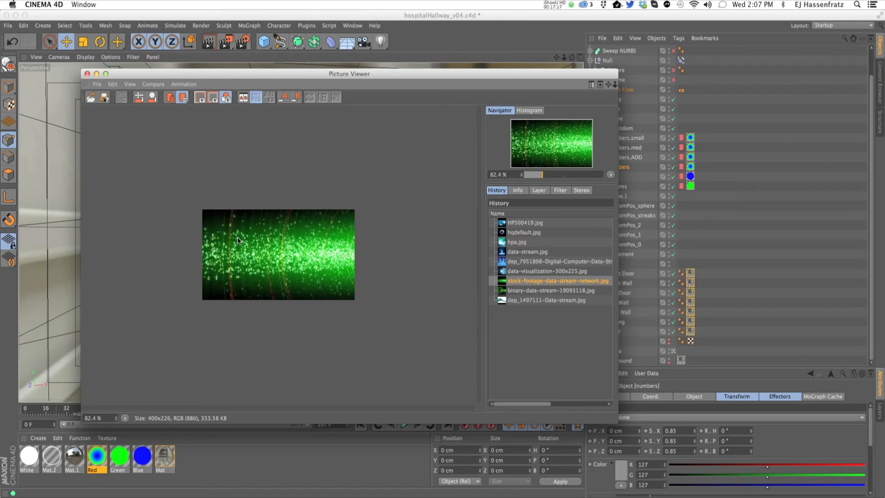
pyautogui.scroll(5, 238, 239)
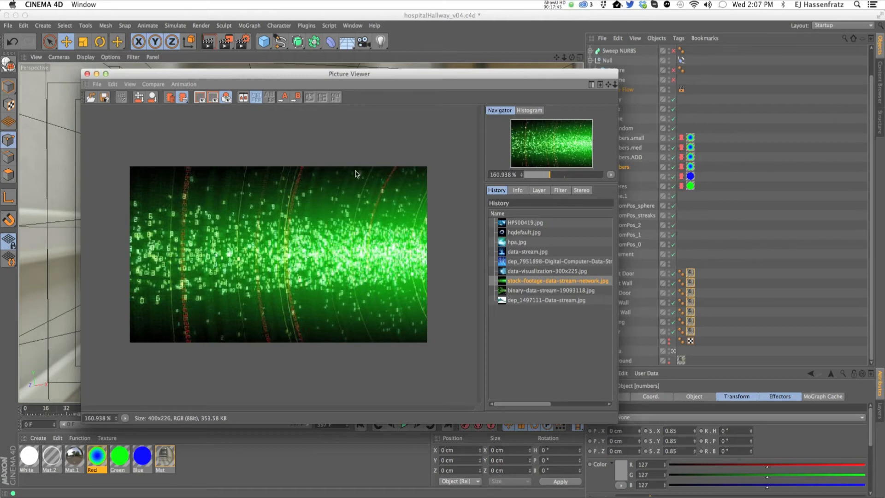
pyautogui.click(87, 73)
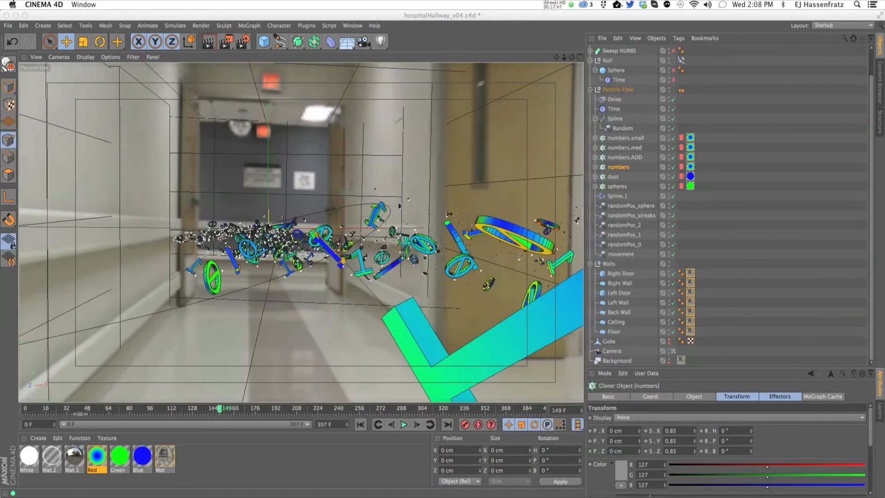
# Step: Scrub the timeline through frames 116 and 146 to frame 136 to study how the number flow spreads toward the camera
pyautogui.click(189, 408)
pyautogui.moveTo(189, 410); pyautogui.dragTo(174, 410)
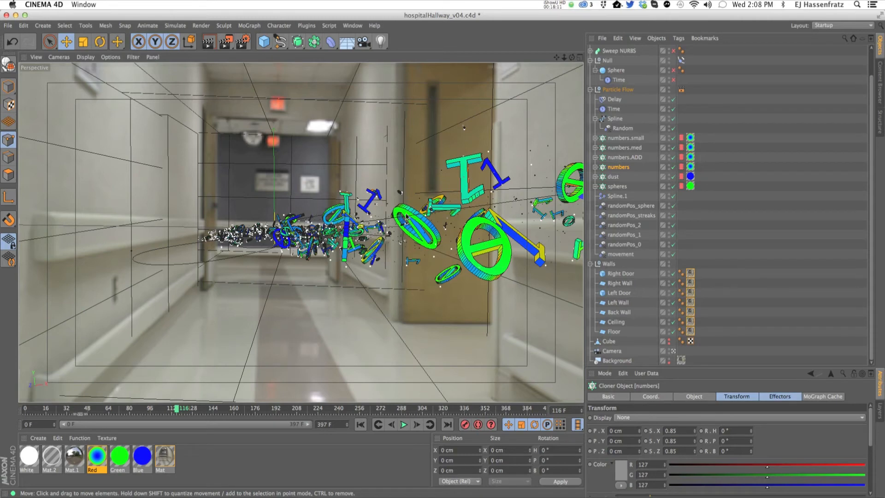
pyautogui.click(216, 412)
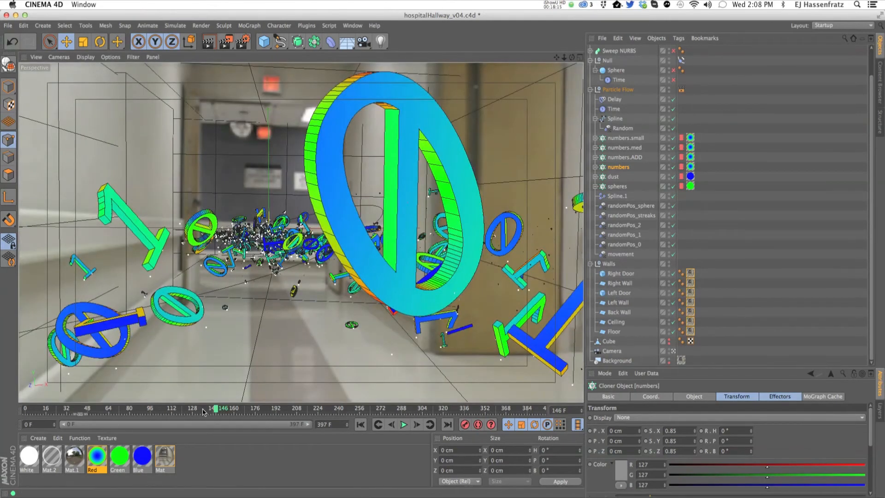
pyautogui.click(203, 410)
# Step: Reopen the Picture Viewer, check binary-data-stream-19093118.jpg again as reference for the number grid, and close the viewer
pyautogui.hotkey('shift', 'F6')
pyautogui.moveTo(320, 99); pyautogui.dragTo(408, 84)
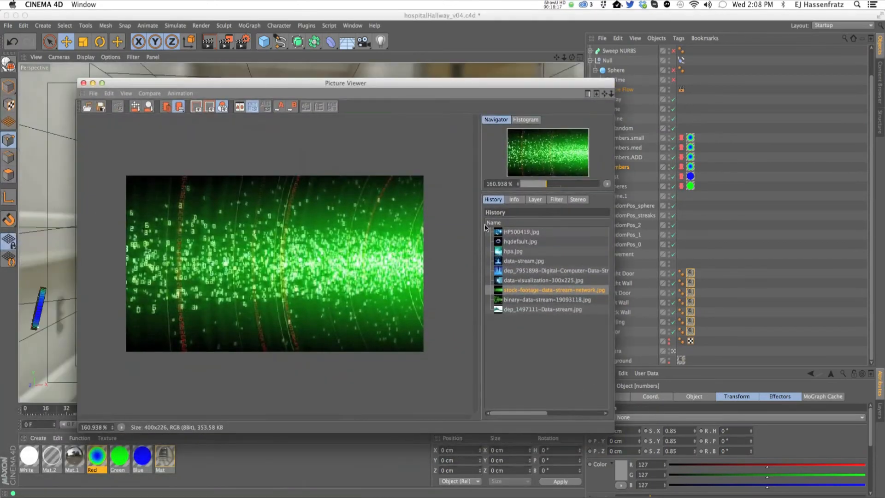
pyautogui.click(523, 302)
pyautogui.scroll(-4, 403, 273)
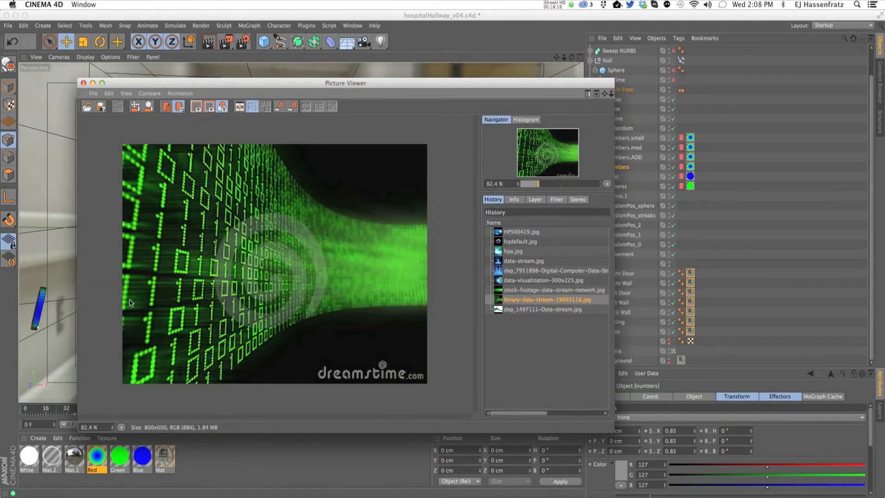
pyautogui.click(84, 83)
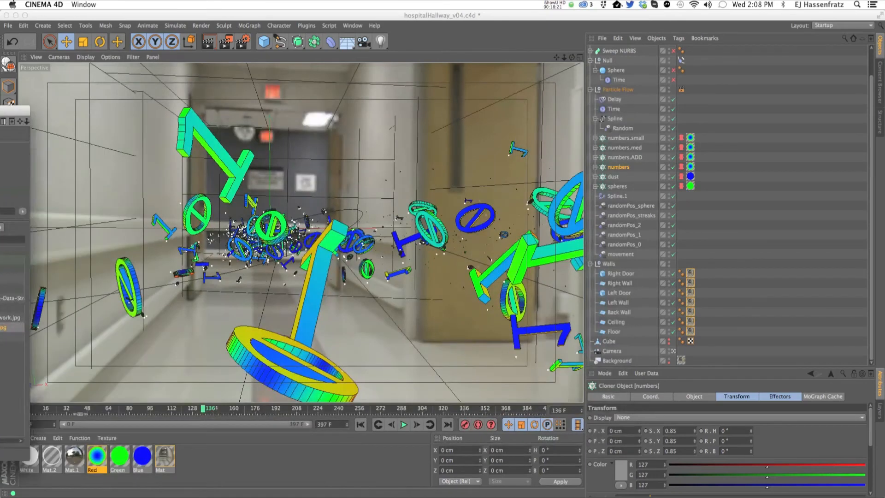
# Step: Switch to the hospitalHallway_v06.c4d project and inspect the Plane's object properties
pyautogui.click(352, 25)
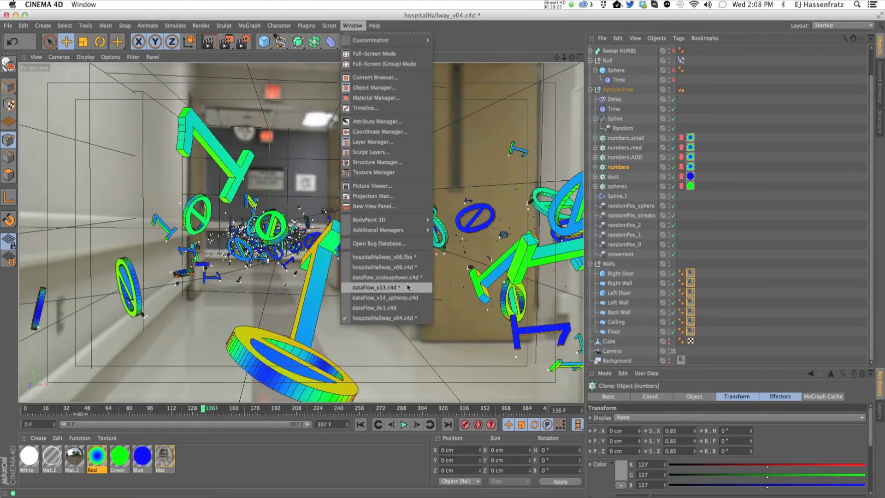
pyautogui.click(407, 268)
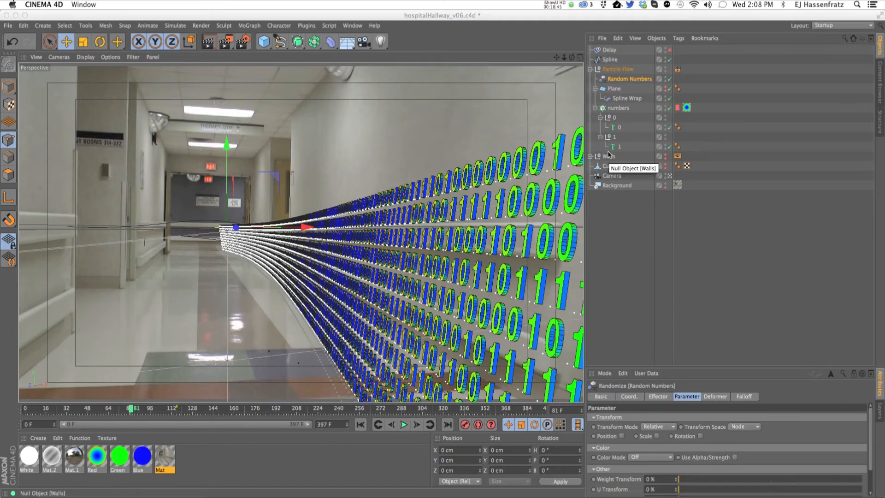
pyautogui.click(614, 89)
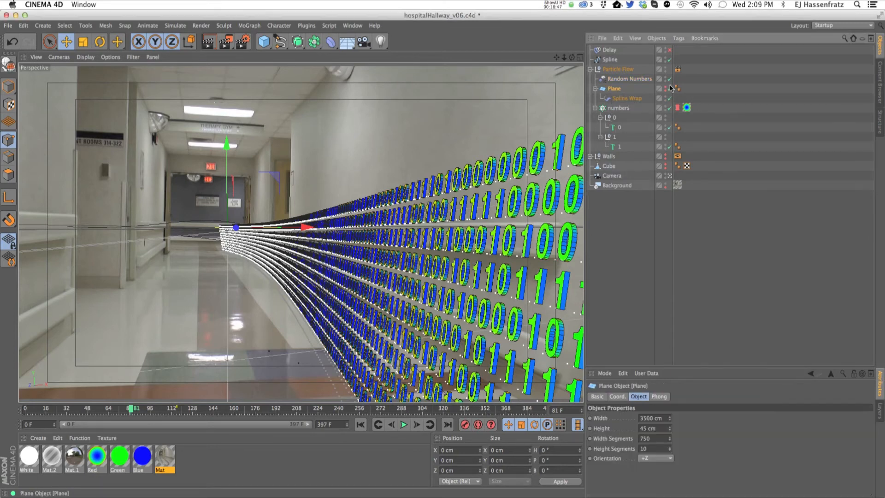
# Step: Show the Plane in place of the numbers cloner and examine its Spline Wrap and guiding Spline at frame 143
pyautogui.click(669, 108)
pyautogui.click(665, 87)
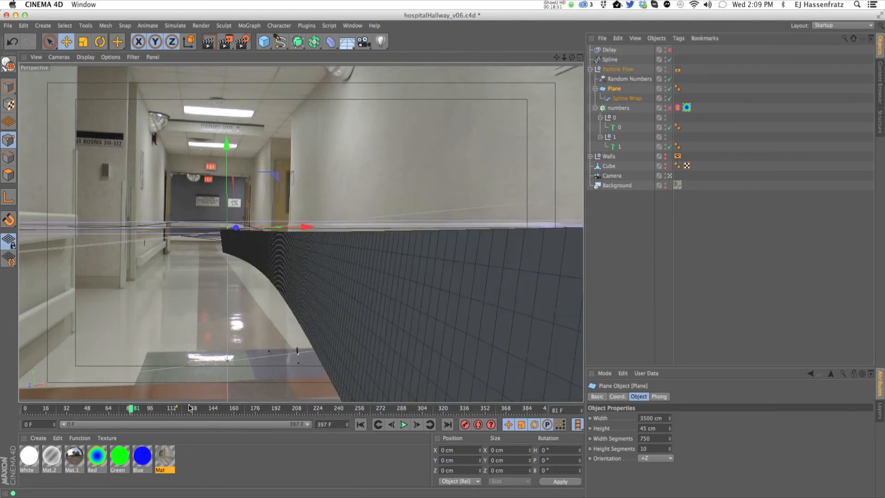
pyautogui.click(212, 408)
pyautogui.click(627, 98)
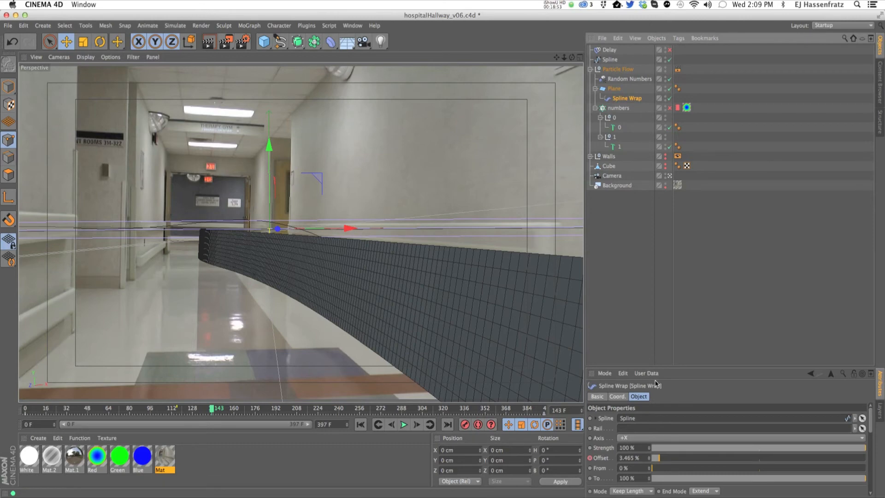
pyautogui.click(609, 59)
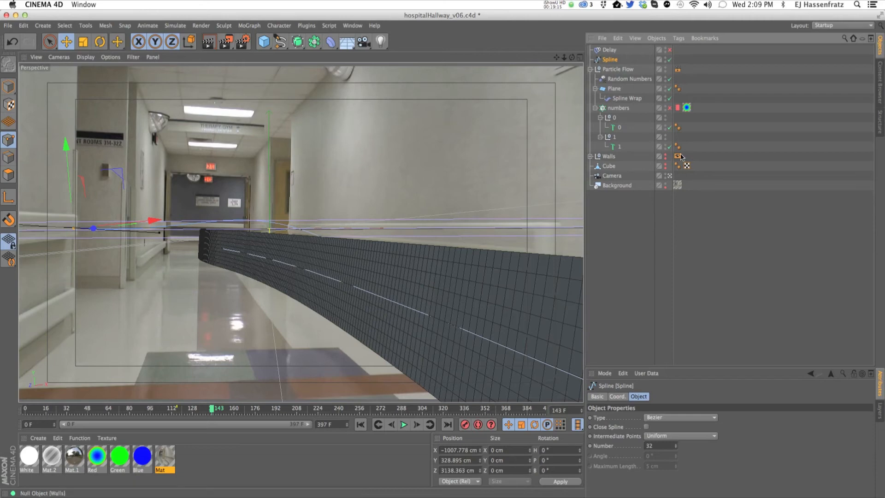
# Step: Hide the Plane and re-enable the numbers cloner
pyautogui.click(614, 89)
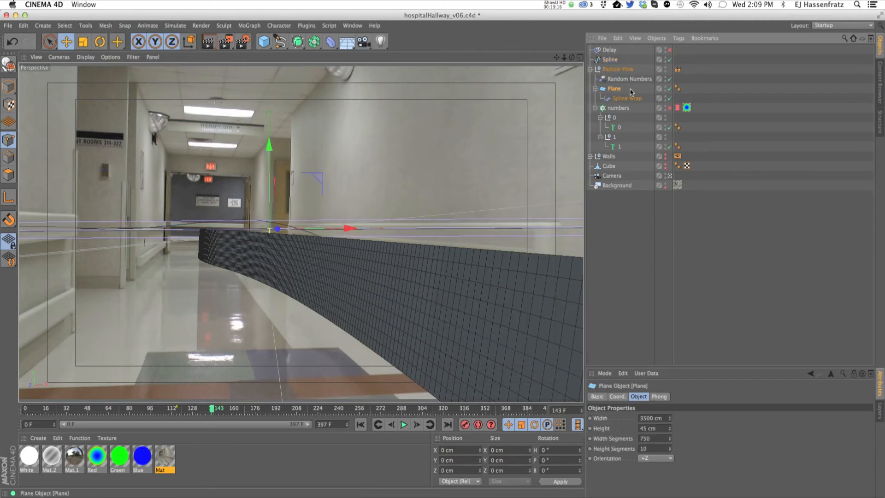
pyautogui.click(665, 90)
pyautogui.click(617, 108)
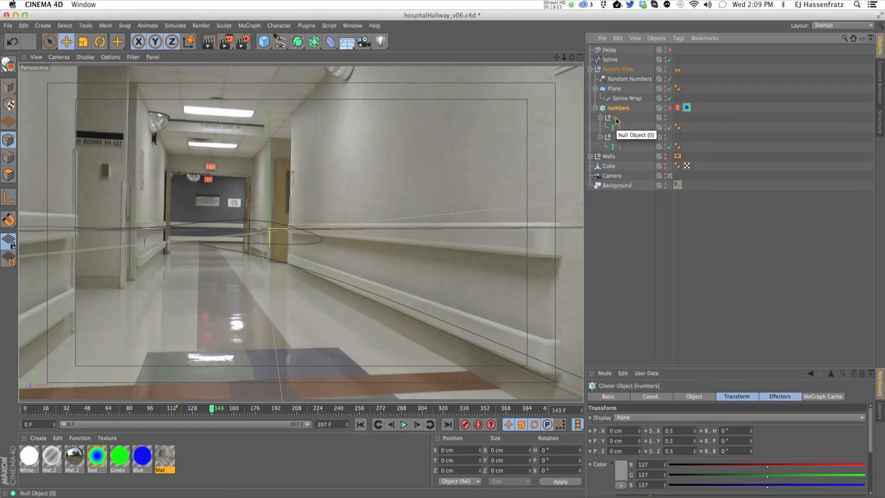
pyautogui.click(669, 108)
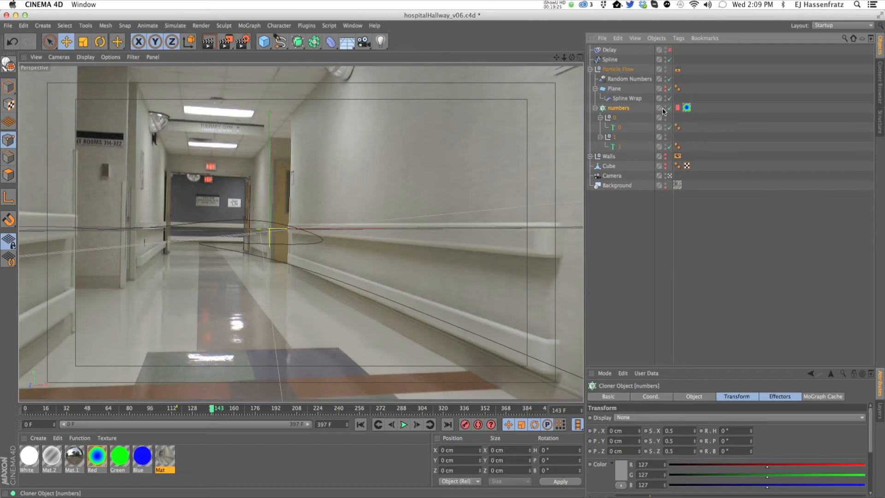
# Step: Enlarge the attributes area and examine the numbers cloner's object properties and its child MoText 1
pyautogui.click(613, 89)
pyautogui.click(618, 108)
pyautogui.moveTo(693, 369); pyautogui.dragTo(692, 196)
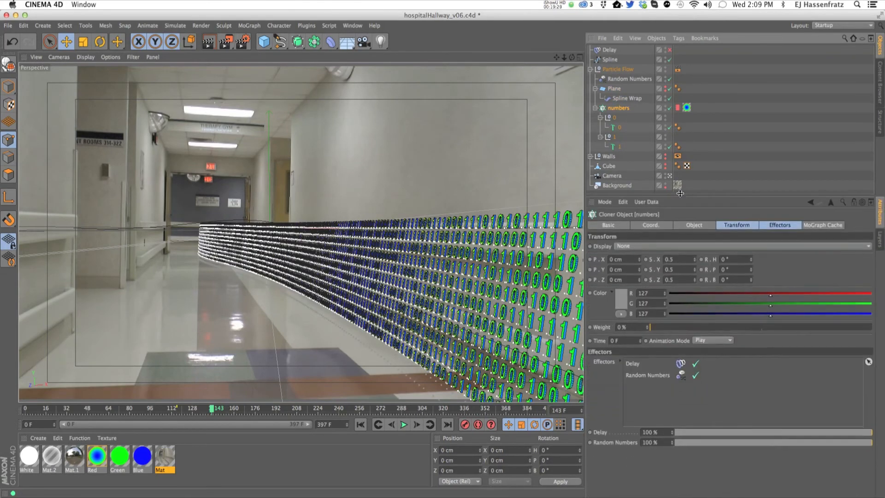
pyautogui.click(707, 224)
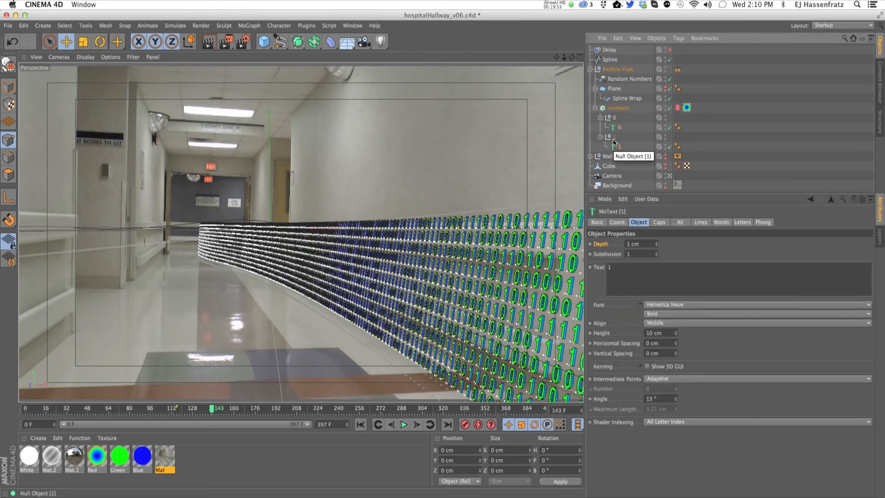
pyautogui.click(615, 138)
pyautogui.click(617, 146)
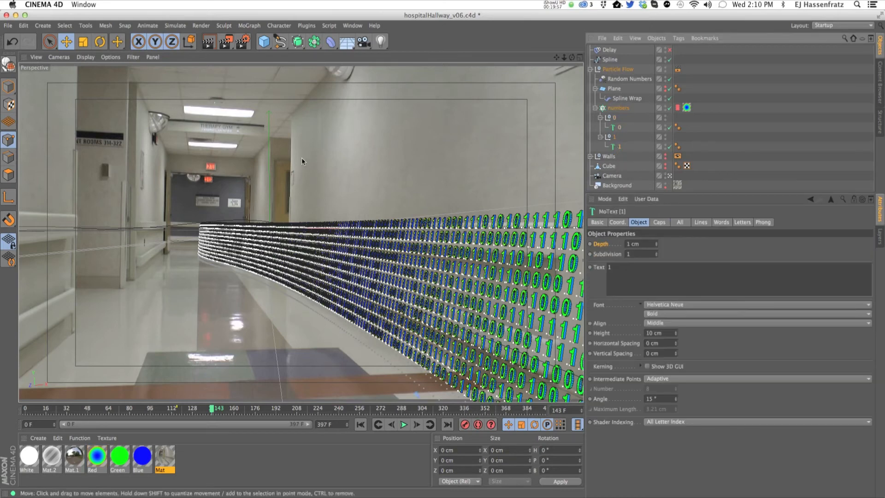
# Step: Add a new MoText object to the scene
pyautogui.click(272, 35)
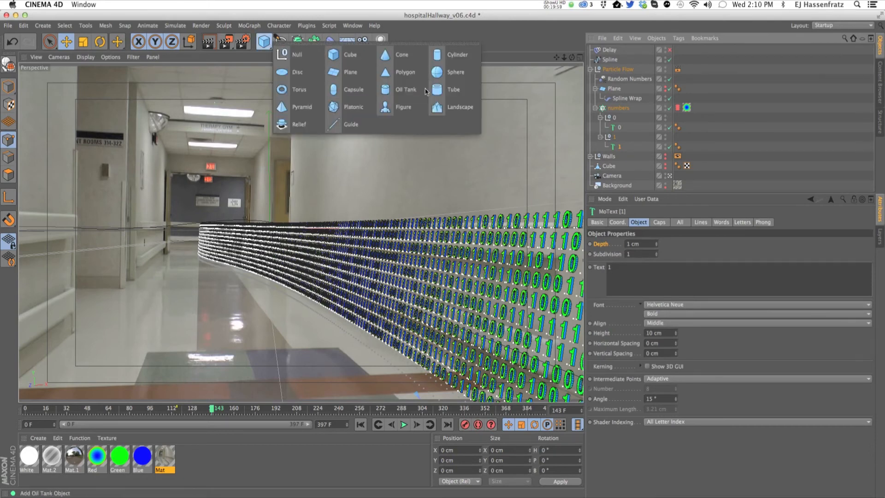
pyautogui.click(252, 26)
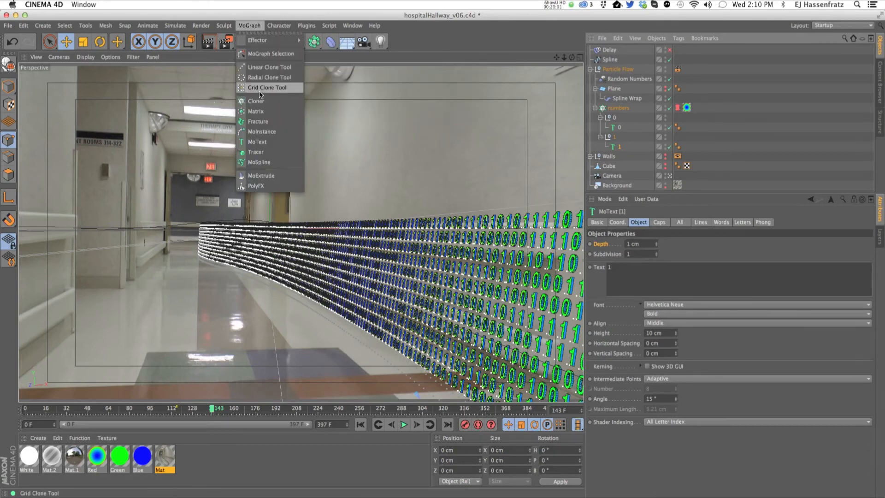
pyautogui.click(264, 137)
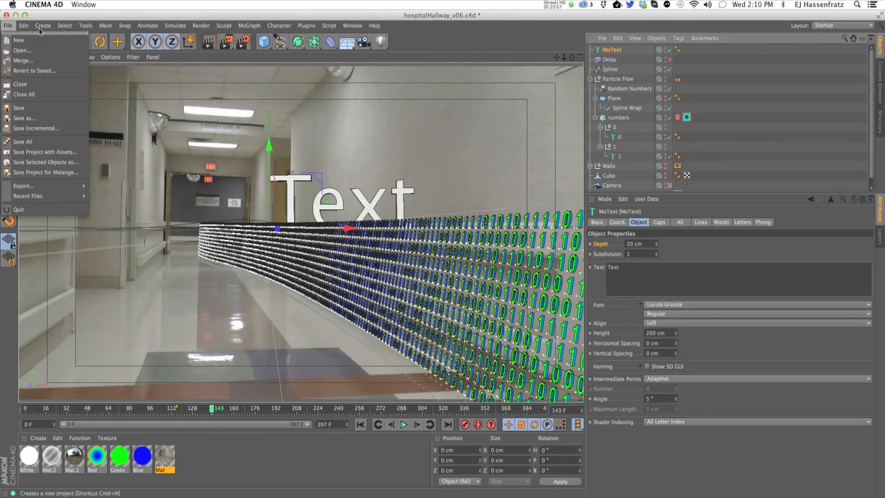
pyautogui.click(311, 200)
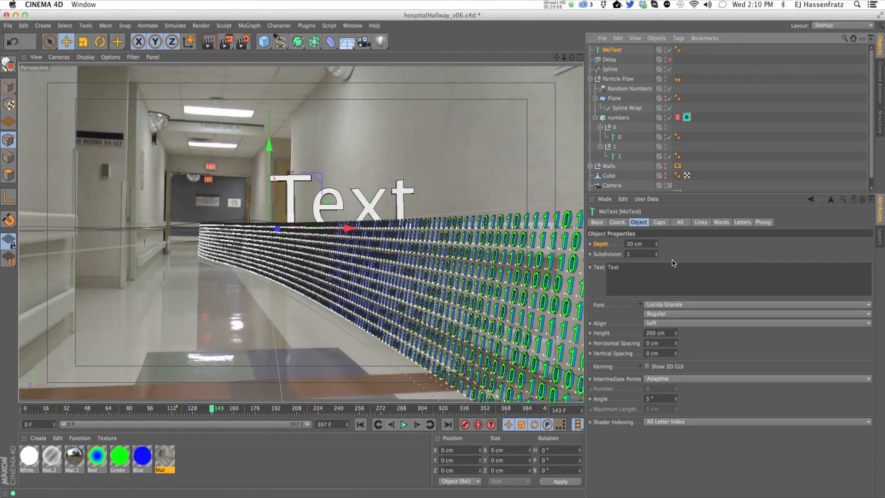
# Step: Set the new MoText's alignment to Middle and its text to 0
pyautogui.click(659, 322)
pyautogui.click(661, 343)
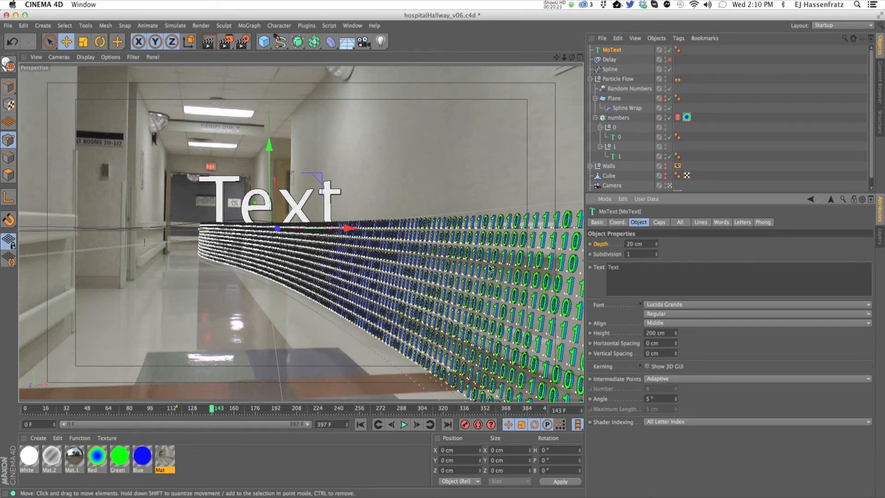
pyautogui.click(660, 276)
pyautogui.write('0')
pyautogui.click(673, 250)
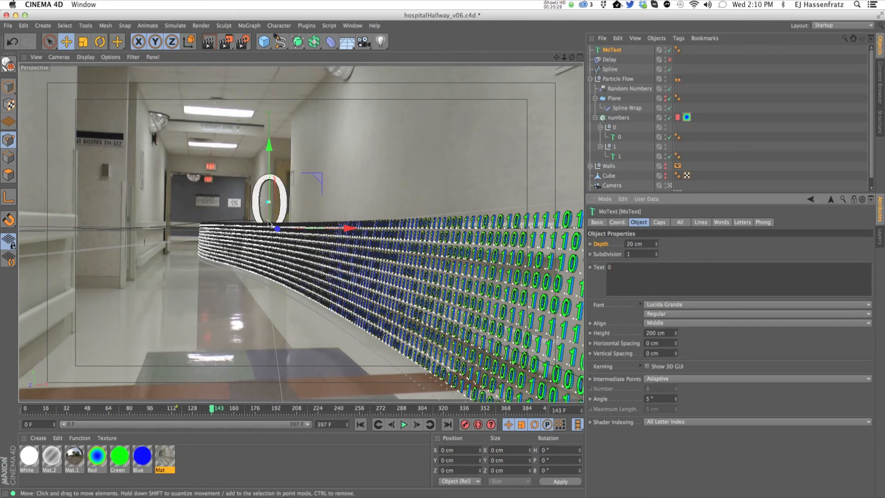
# Step: Inspect the numbers cloner's MoText 1 and the null that contains it
pyautogui.click(617, 156)
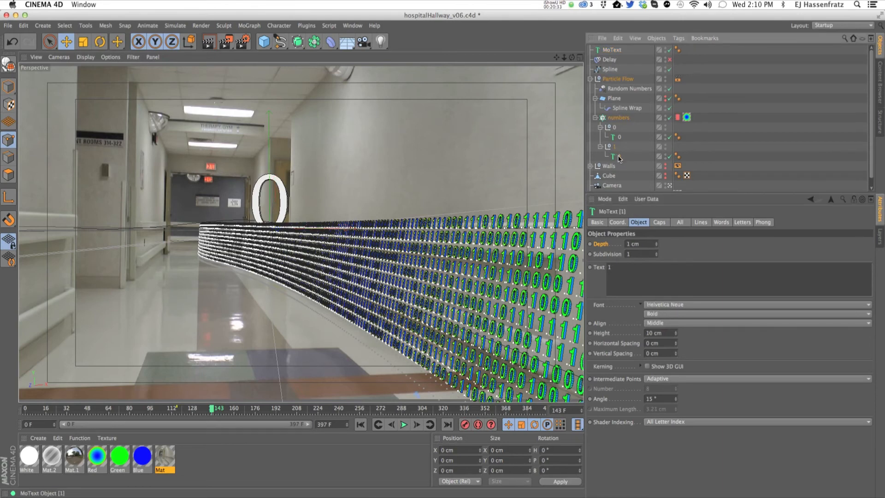
pyautogui.click(613, 147)
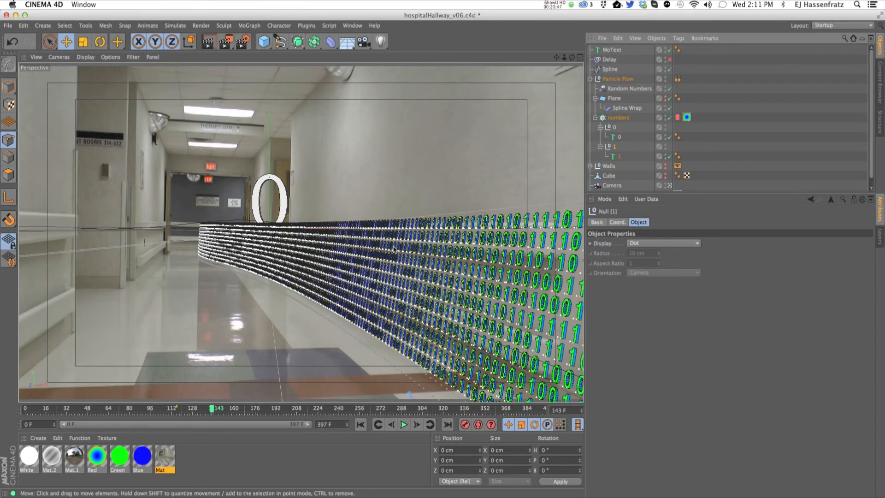
# Step: Delete the extra MoText object at the root of the scene and enlarge the object list
pyautogui.click(617, 117)
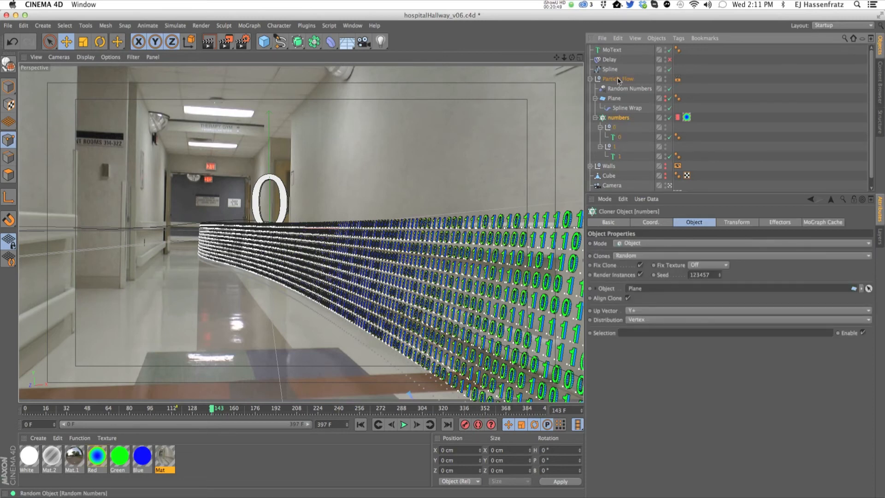
pyautogui.click(612, 51)
pyautogui.press('Delete')
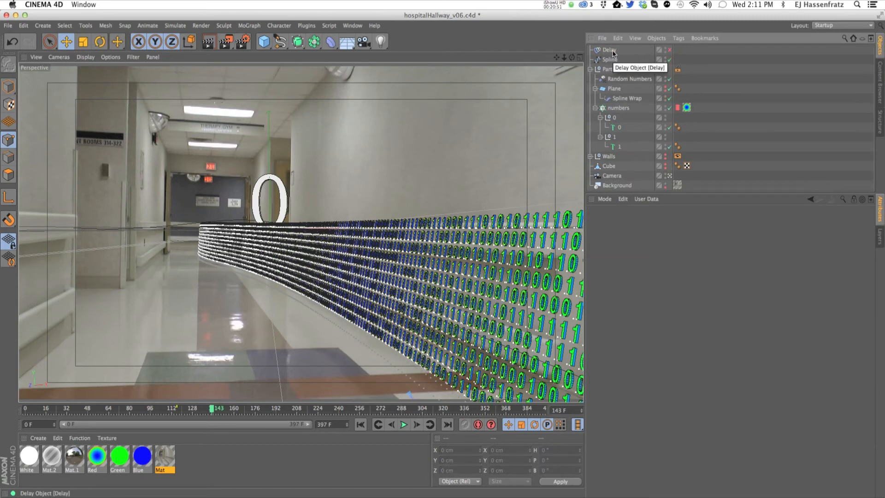
pyautogui.moveTo(776, 194); pyautogui.dragTo(736, 302)
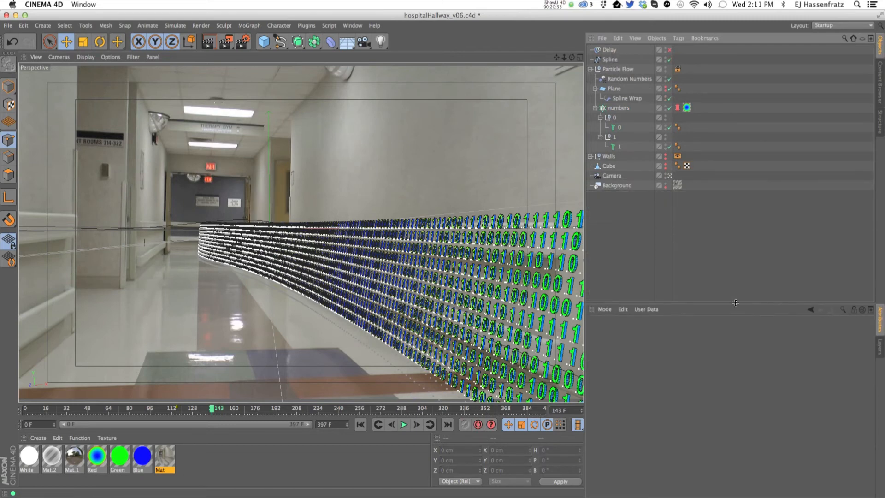
# Step: Review the number stream's path through the hallway at different frames, from frame 172 to 301 and back to 147
pyautogui.click(249, 408)
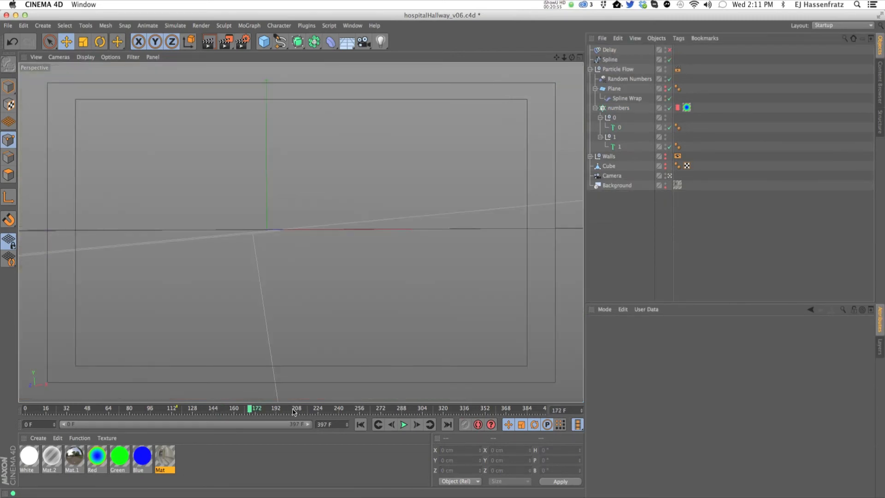
pyautogui.click(298, 409)
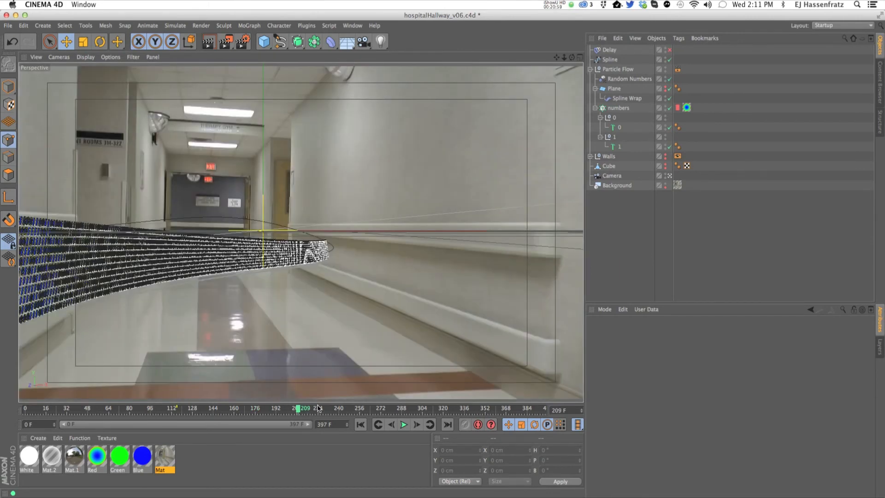
pyautogui.click(317, 409)
pyautogui.click(341, 409)
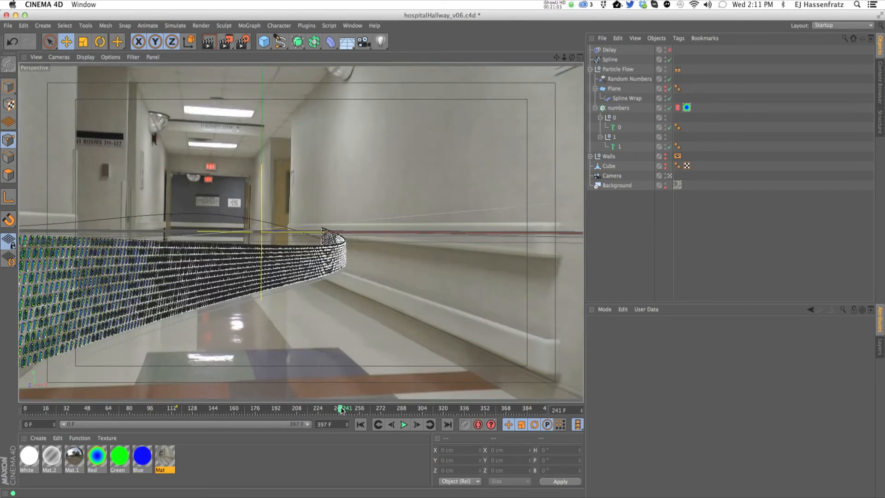
pyautogui.click(370, 409)
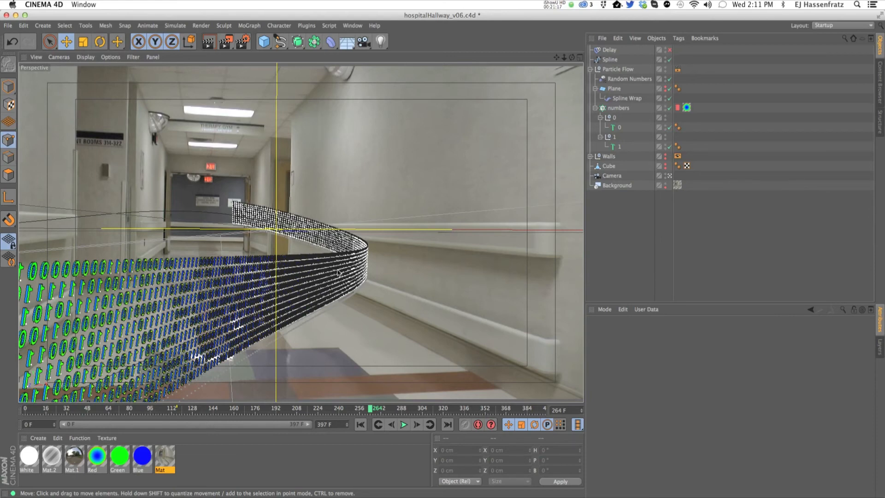
pyautogui.click(395, 409)
pyautogui.moveTo(396, 409); pyautogui.dragTo(420, 409)
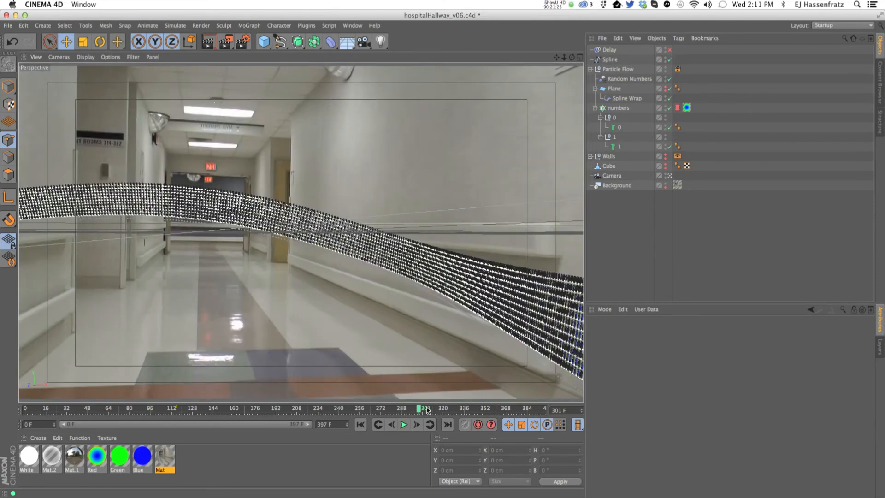
pyautogui.moveTo(427, 409); pyautogui.dragTo(350, 416)
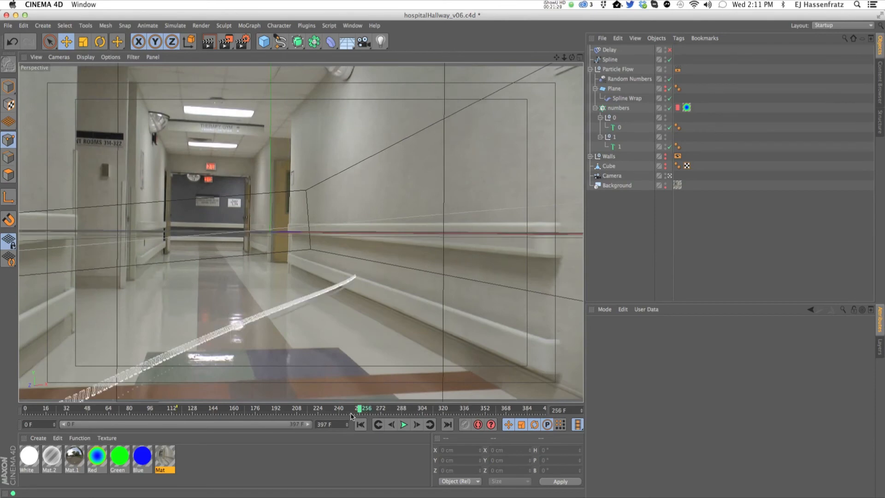
pyautogui.moveTo(257, 412); pyautogui.dragTo(209, 409)
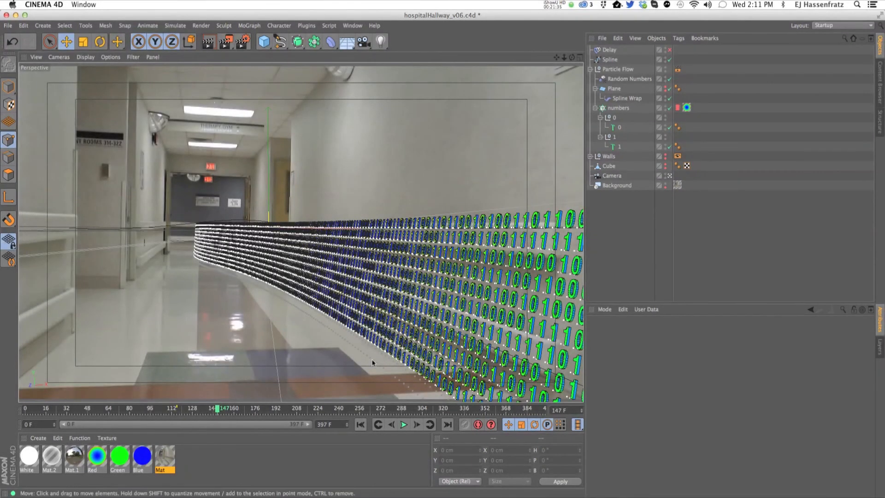
# Step: Examine the Random Numbers effector's parameters, demonstrate Modify Clone ending at 100%, and check the stream at frame 173
pyautogui.click(613, 83)
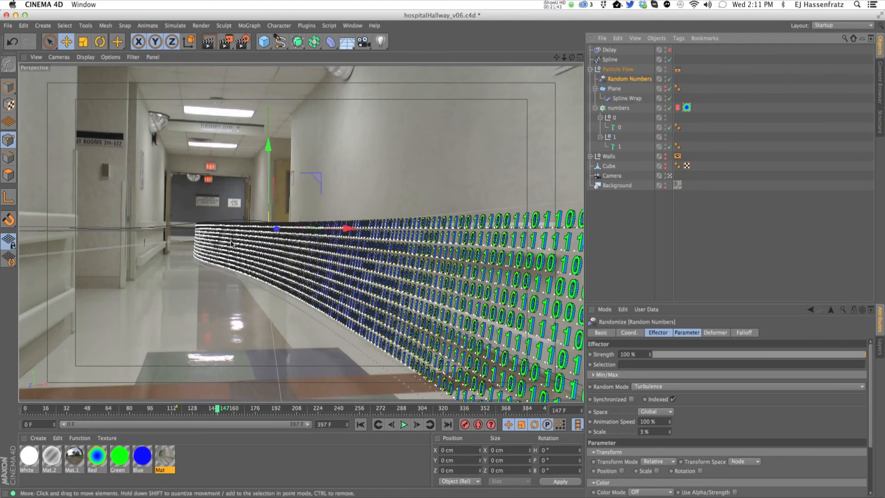
pyautogui.moveTo(690, 302); pyautogui.dragTo(709, 212)
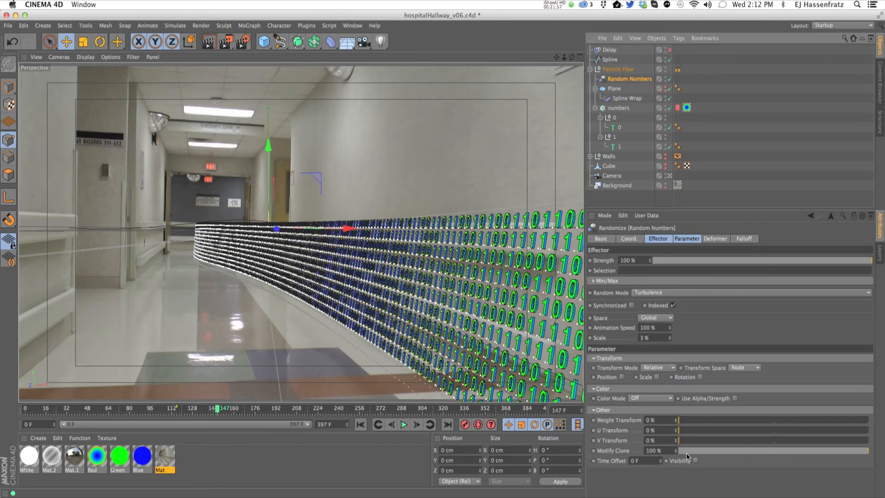
pyautogui.moveTo(790, 451)
pyautogui.mouseDown()
pyautogui.moveTo(761, 448)
pyautogui.moveTo(878, 454)
pyautogui.mouseUp()
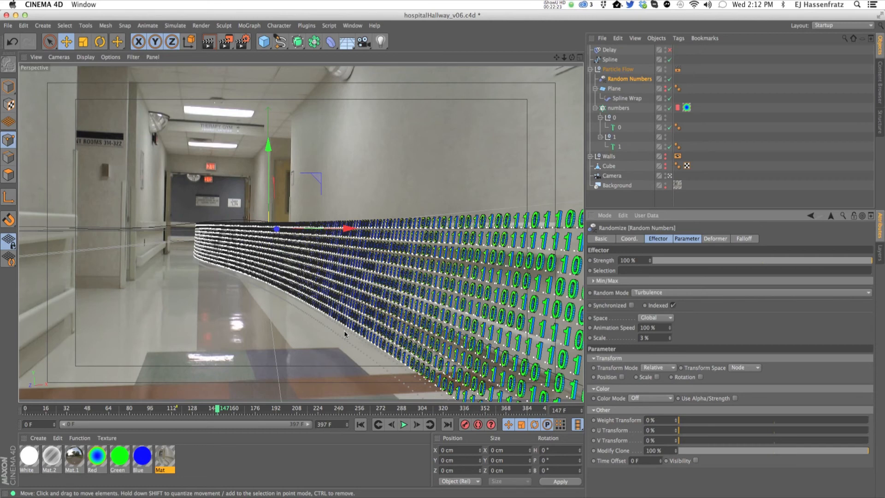
pyautogui.click(250, 408)
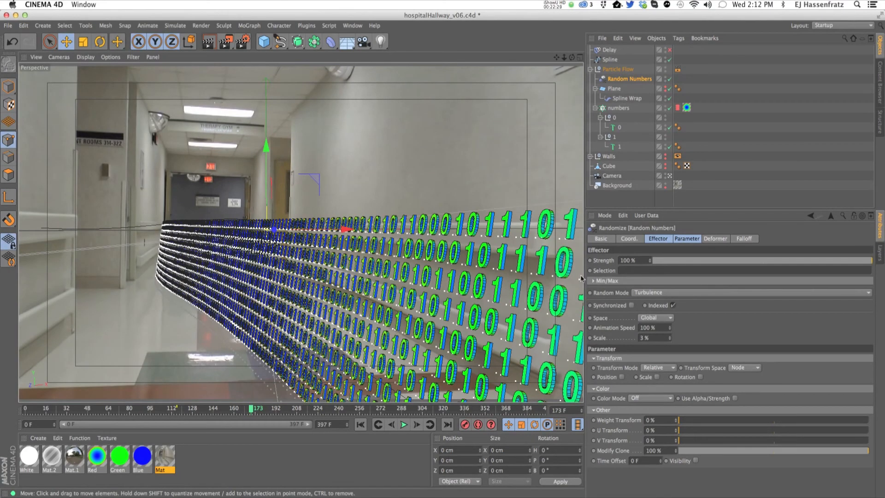
# Step: Bring up the render settings and check the Red material's luminance channel
pyautogui.click(242, 41)
pyautogui.moveTo(292, 131); pyautogui.dragTo(763, 264)
pyautogui.doubleClick(97, 456)
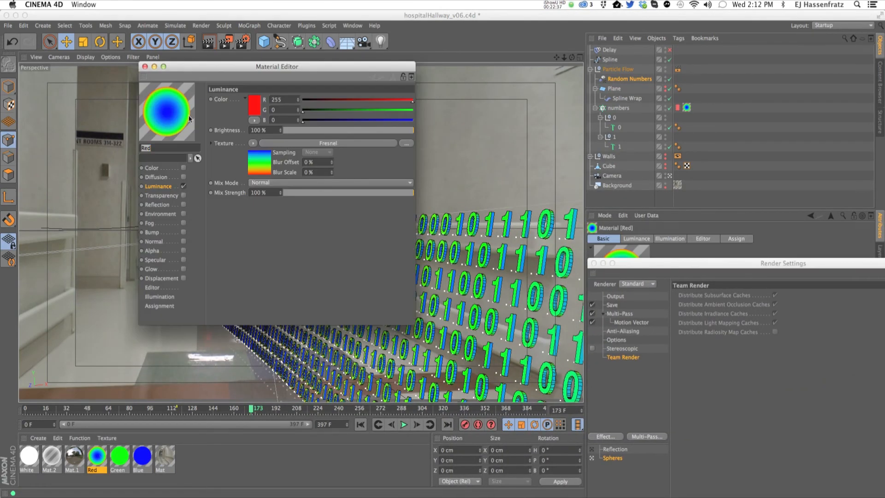
pyautogui.click(145, 67)
# Step: Review the Multi-Pass, Motion Vector and Save options in the render settings, and close them
pyautogui.moveTo(668, 263); pyautogui.dragTo(206, 151)
pyautogui.click(214, 209)
pyautogui.click(184, 210)
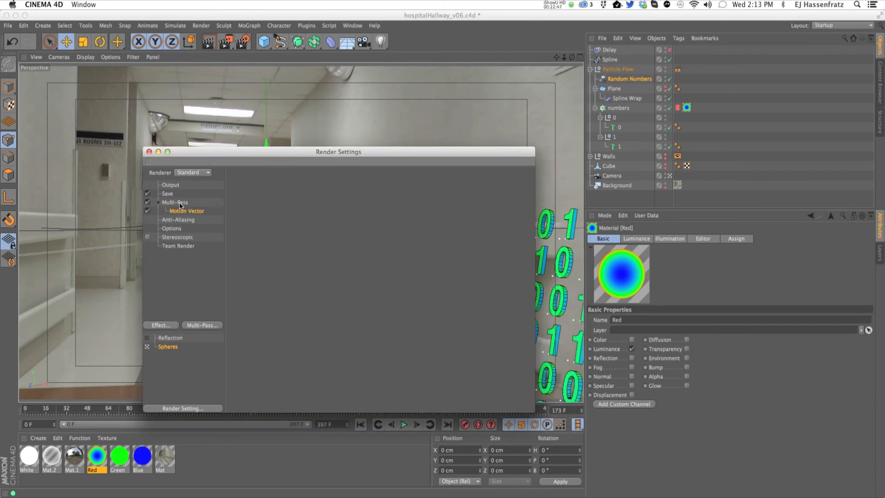
pyautogui.click(179, 203)
pyautogui.click(189, 210)
pyautogui.moveTo(205, 155); pyautogui.dragTo(200, 137)
pyautogui.click(177, 185)
pyautogui.click(205, 176)
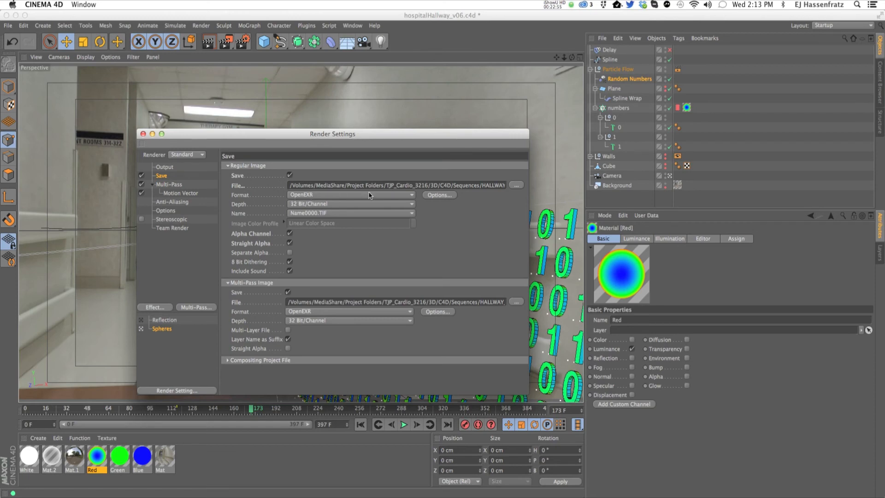
pyautogui.moveTo(264, 133); pyautogui.dragTo(485, 135)
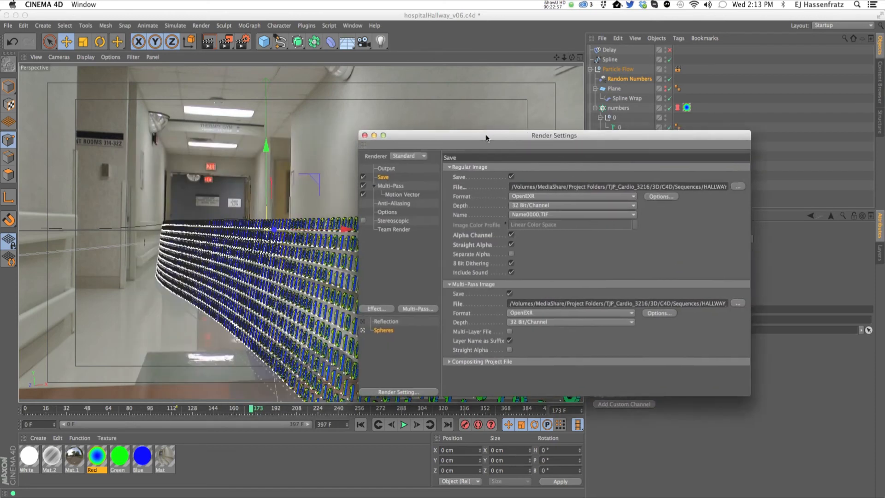
pyautogui.click(365, 136)
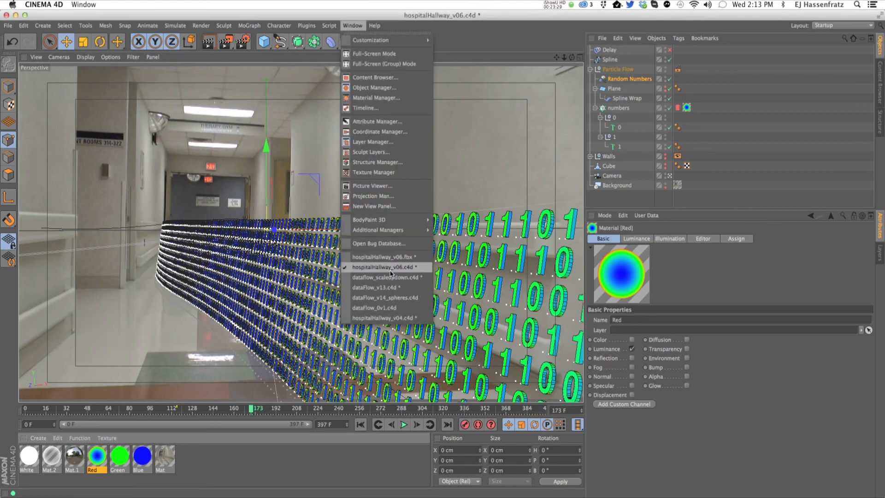
# Step: Look at the flying numbers in hospitalHallway_v04.c4d at frame 96 and return to hospitalHallway_v06.c4d
pyautogui.click(396, 317)
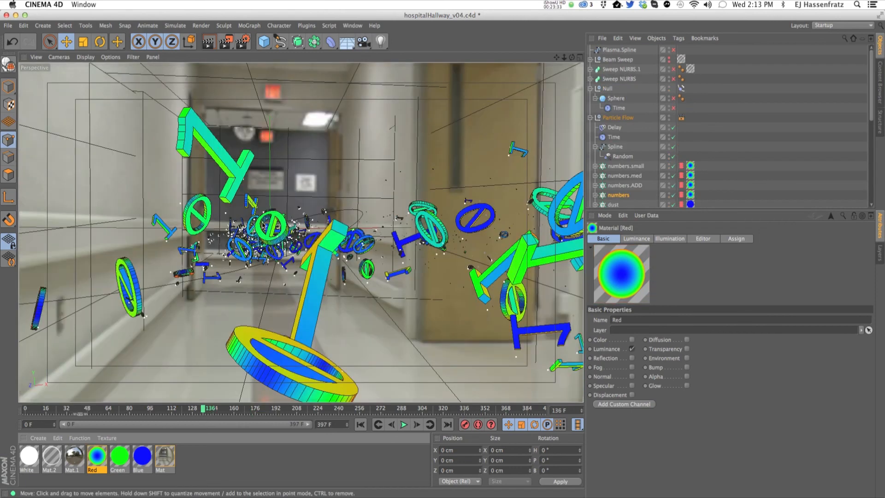
pyautogui.click(154, 409)
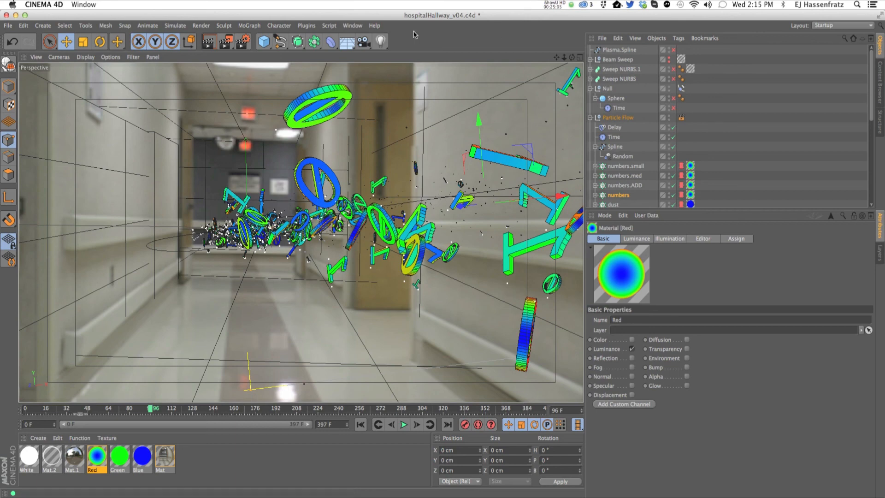
pyautogui.click(352, 26)
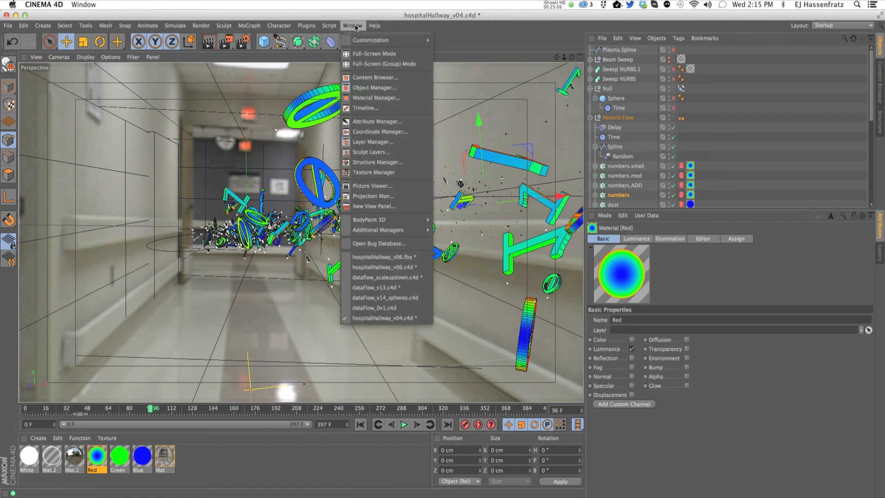
pyautogui.click(369, 267)
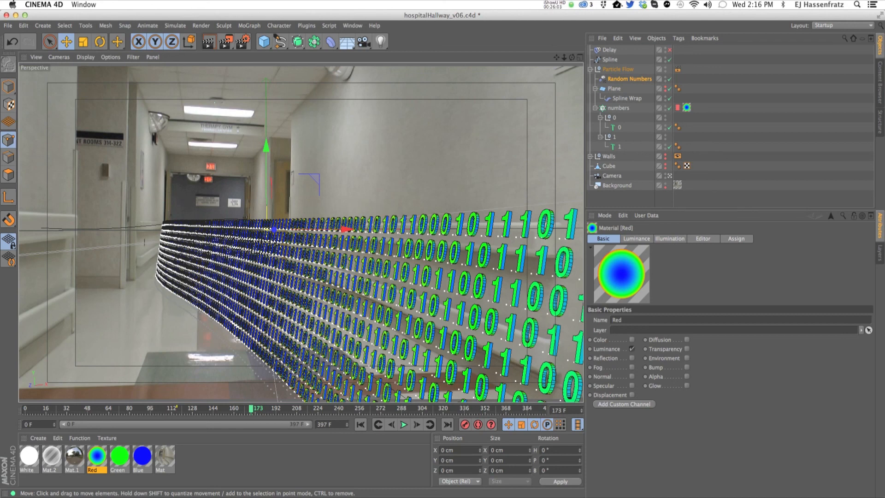
# Step: Bring the Picture Viewer into view and examine the stock-footage-data-stream-network.jpg and binary-data-stream-19093118.jpg references up close
pyautogui.moveTo(0, 95); pyautogui.dragTo(304, 67)
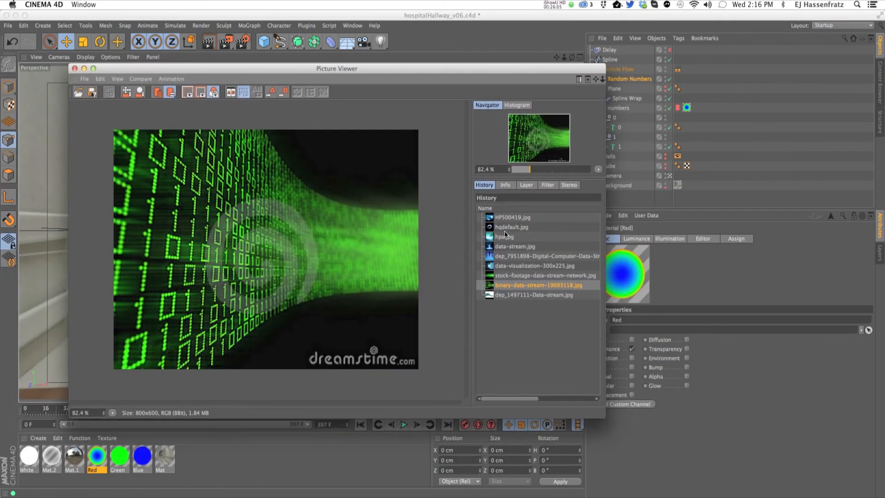
pyautogui.click(515, 238)
pyautogui.click(512, 262)
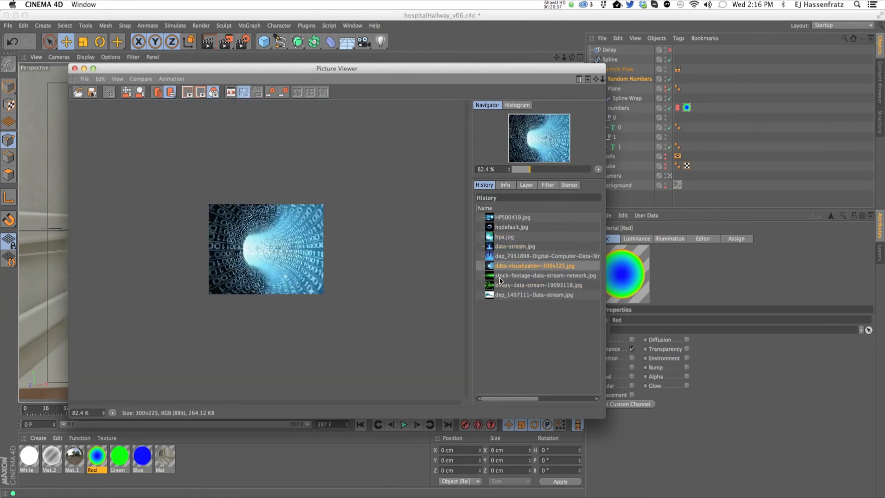
pyautogui.click(504, 276)
pyautogui.click(505, 285)
pyautogui.click(507, 277)
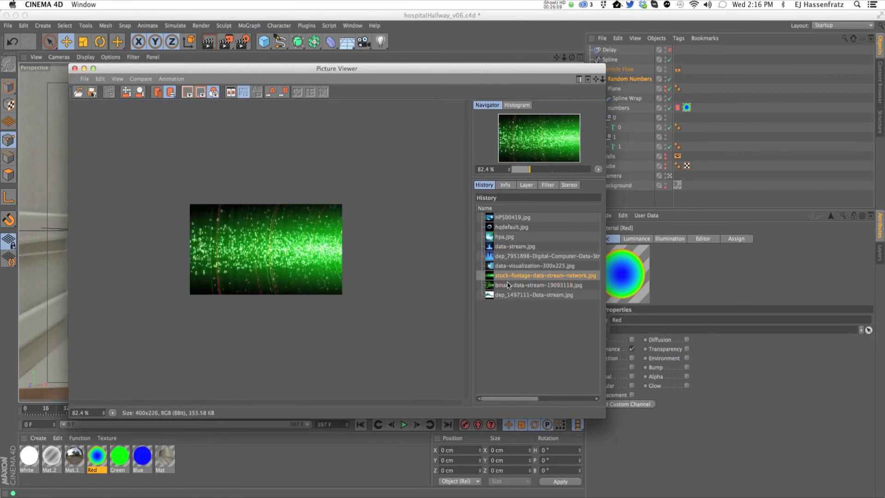
pyautogui.scroll(4, 273, 251)
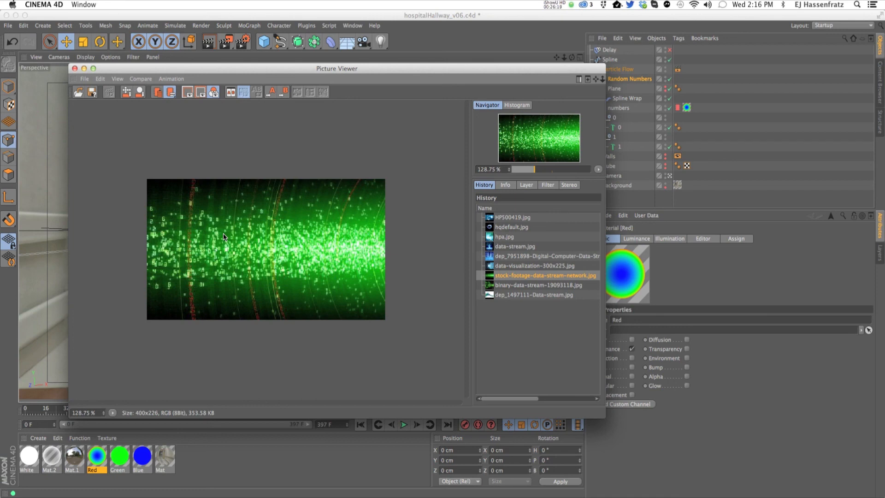
pyautogui.click(556, 286)
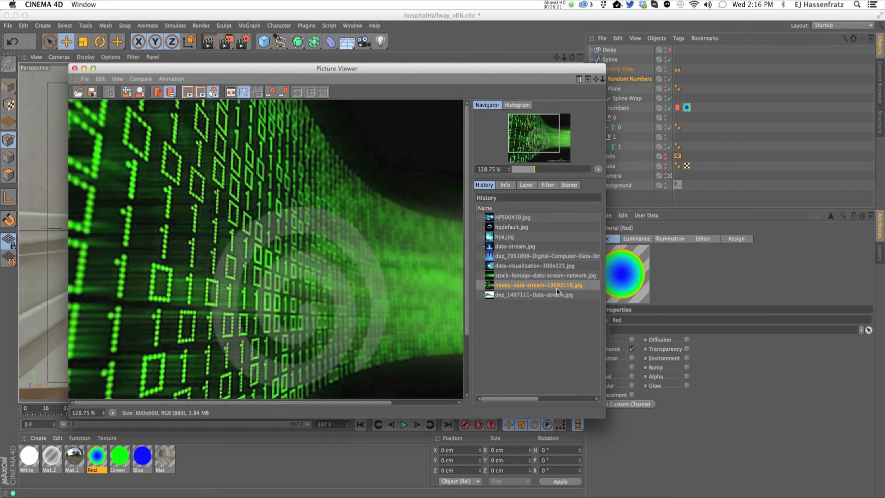
pyautogui.scroll(-2, 415, 256)
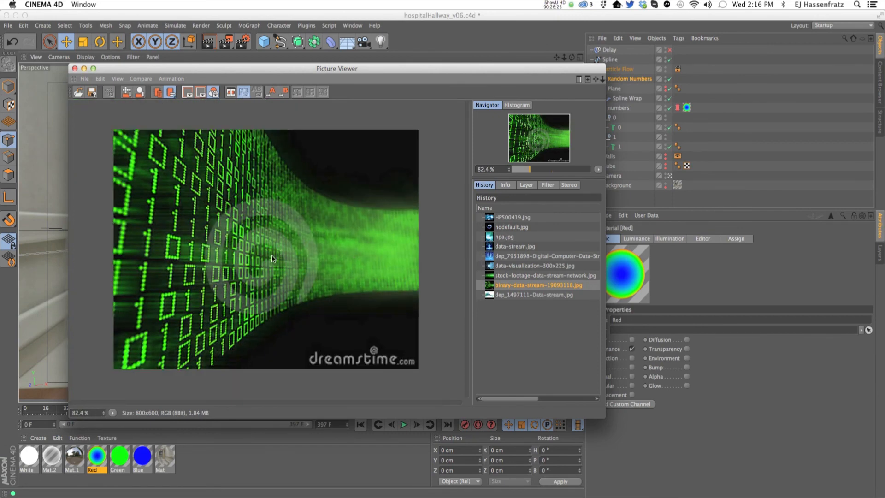
# Step: Compare the digital-computer, data-visualization and green binary stream references again, and move the Picture Viewer out of the way
pyautogui.click(488, 256)
pyautogui.click(505, 277)
pyautogui.click(505, 284)
pyautogui.click(509, 275)
pyautogui.click(510, 265)
pyautogui.click(511, 256)
pyautogui.click(513, 275)
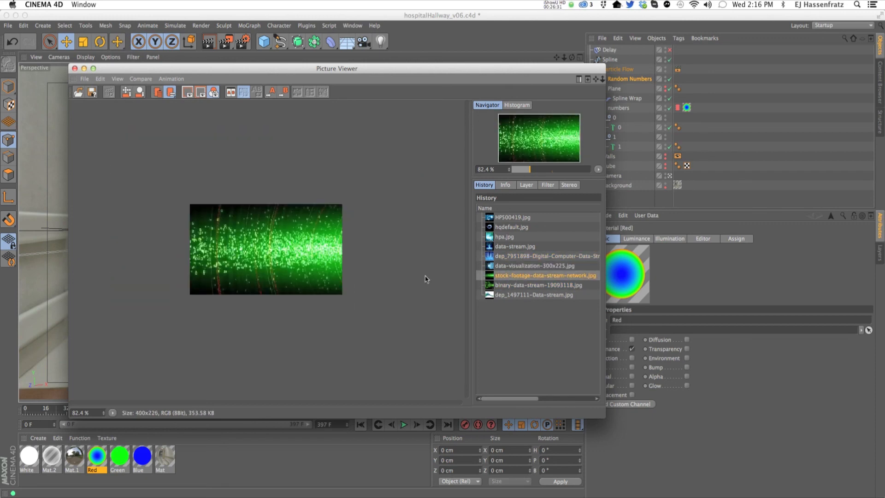
pyautogui.click(502, 285)
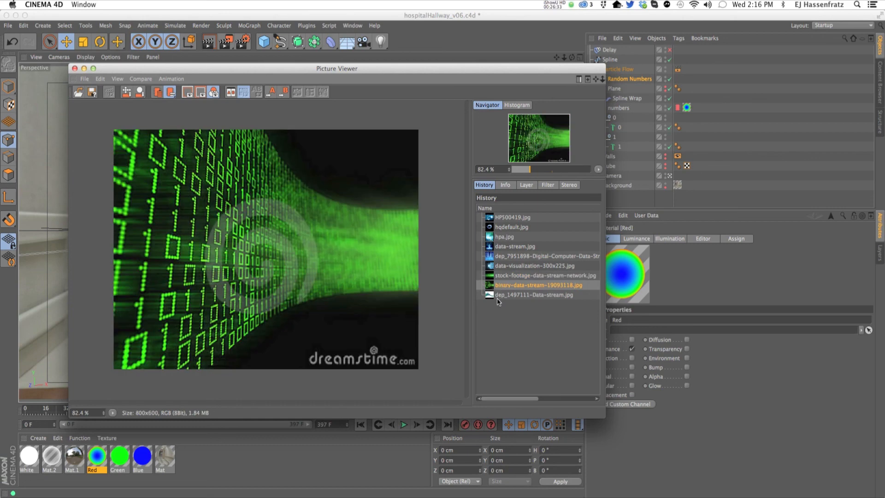
pyautogui.click(505, 266)
pyautogui.click(507, 275)
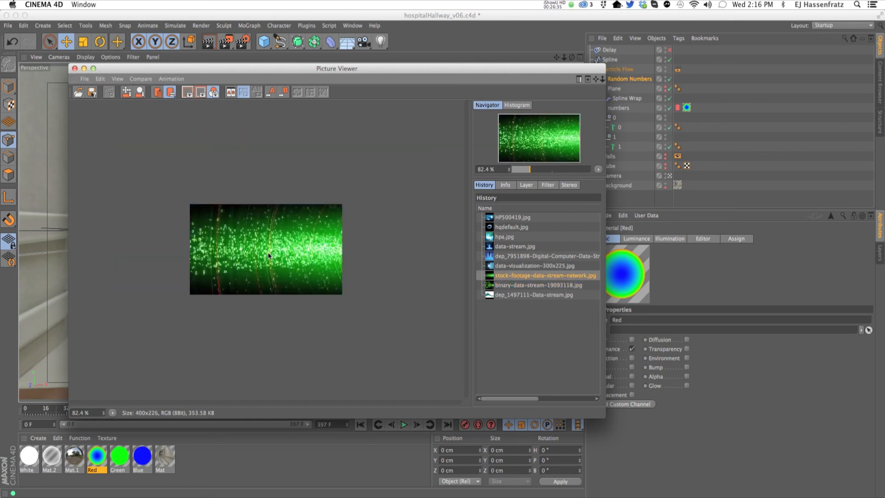
pyautogui.moveTo(169, 70); pyautogui.dragTo(185, 78)
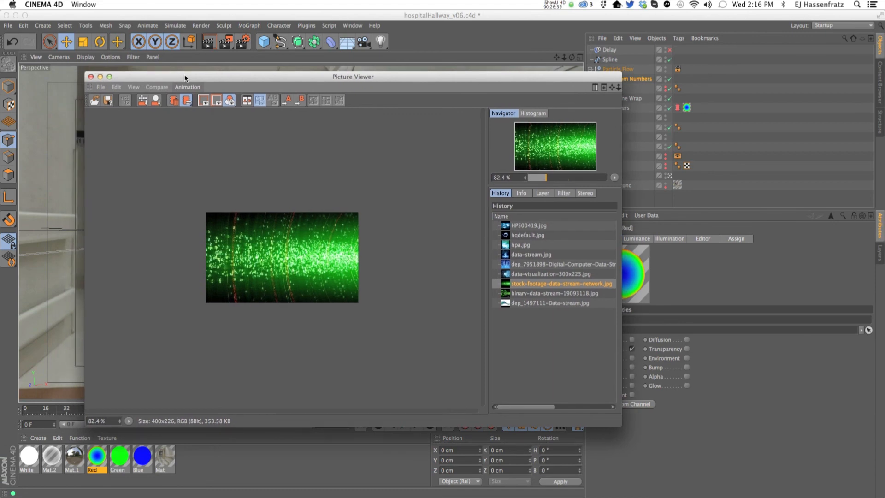
pyautogui.moveTo(186, 78); pyautogui.dragTo(0, 67)
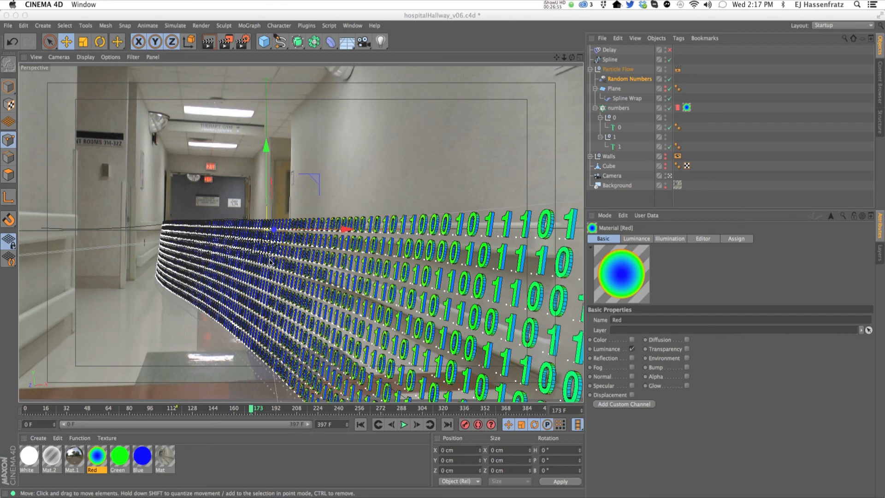
# Step: Open the Fresnel shader in the Red material's luminance channel and move the editor aside to inspect its gradient
pyautogui.doubleClick(100, 457)
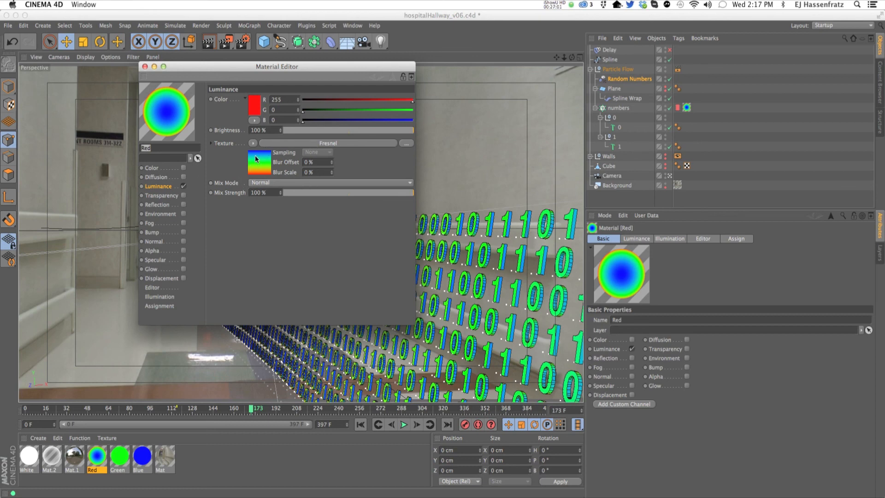
pyautogui.click(273, 144)
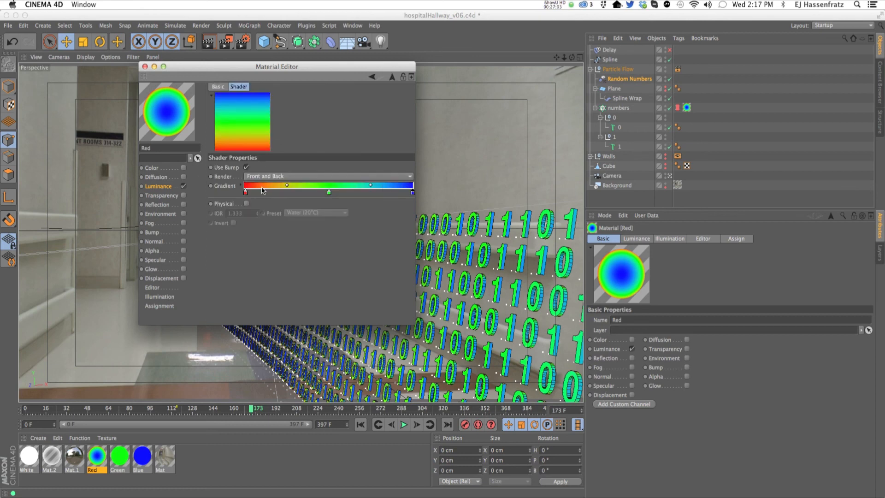
pyautogui.moveTo(226, 67); pyautogui.dragTo(396, 113)
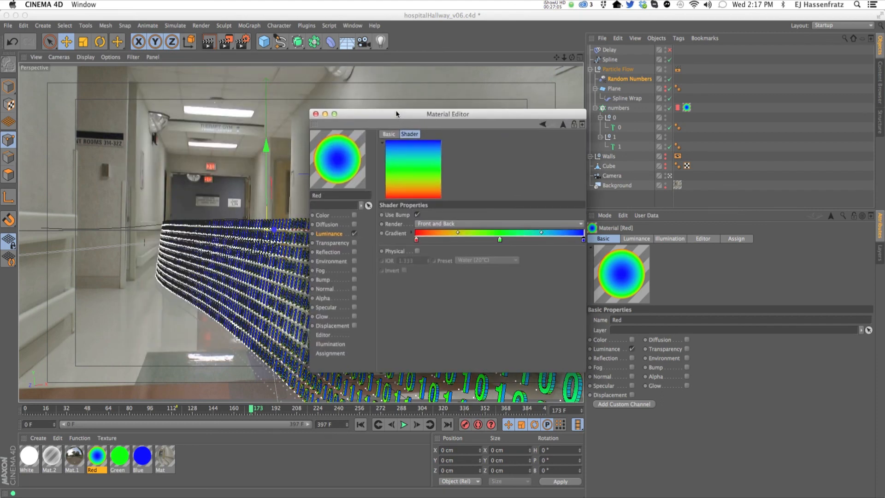